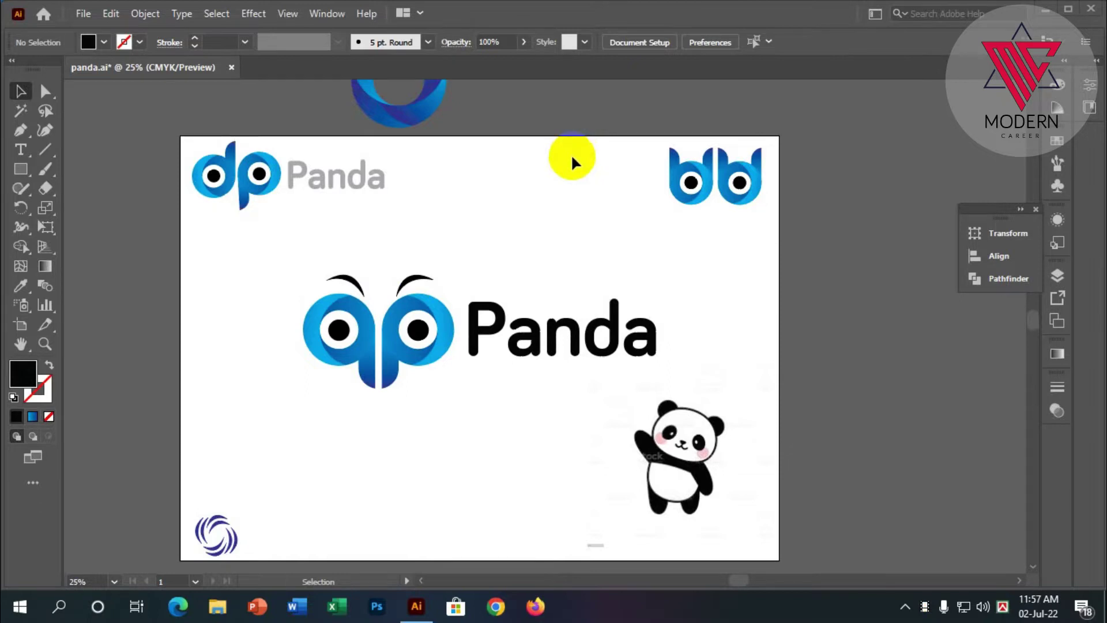
# Step: Zoom in on the finished Panda logo and move it off the artboard to the right
pyautogui.hotkey('ctrl', '=')
pyautogui.hotkey('ctrl', '=')
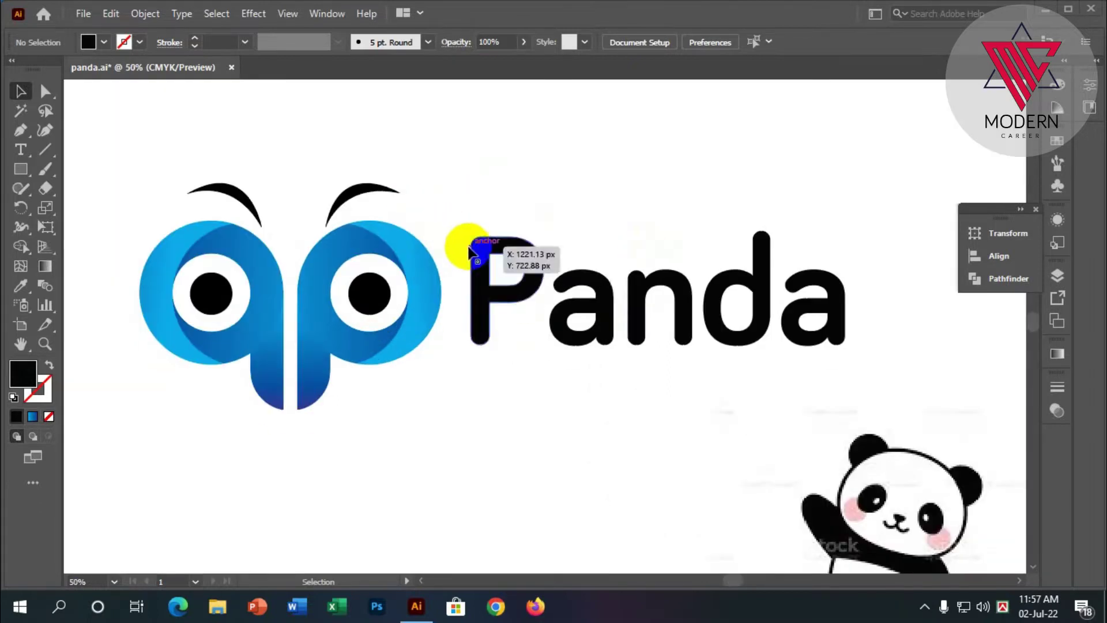
pyautogui.scroll(-1, 447, 231)
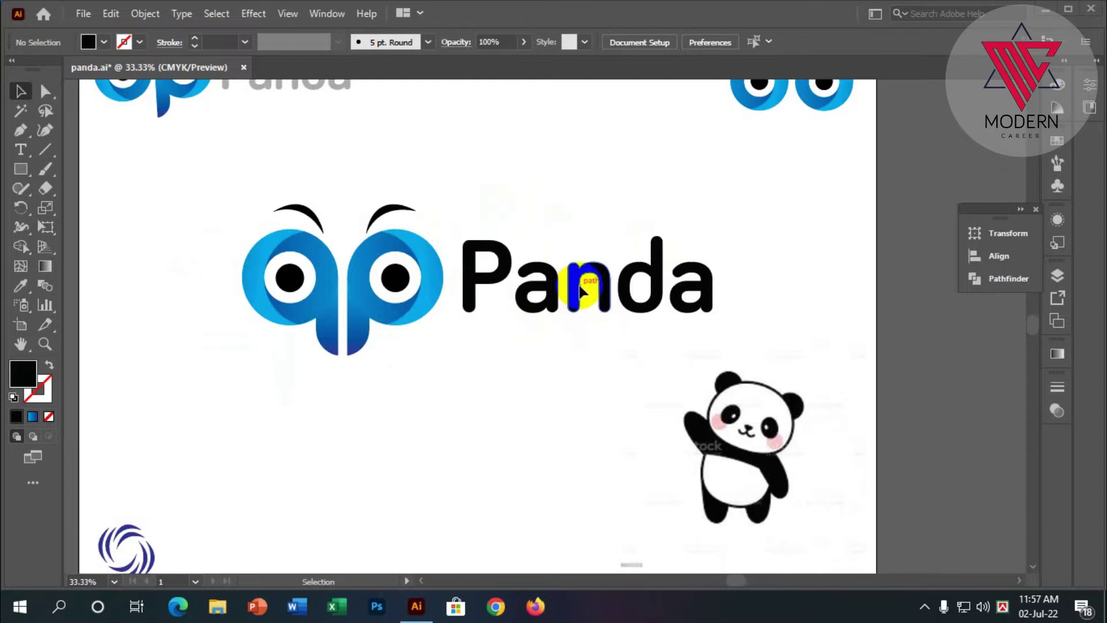
pyautogui.scroll(-1, 450, 277)
pyautogui.scroll(-1, 444, 331)
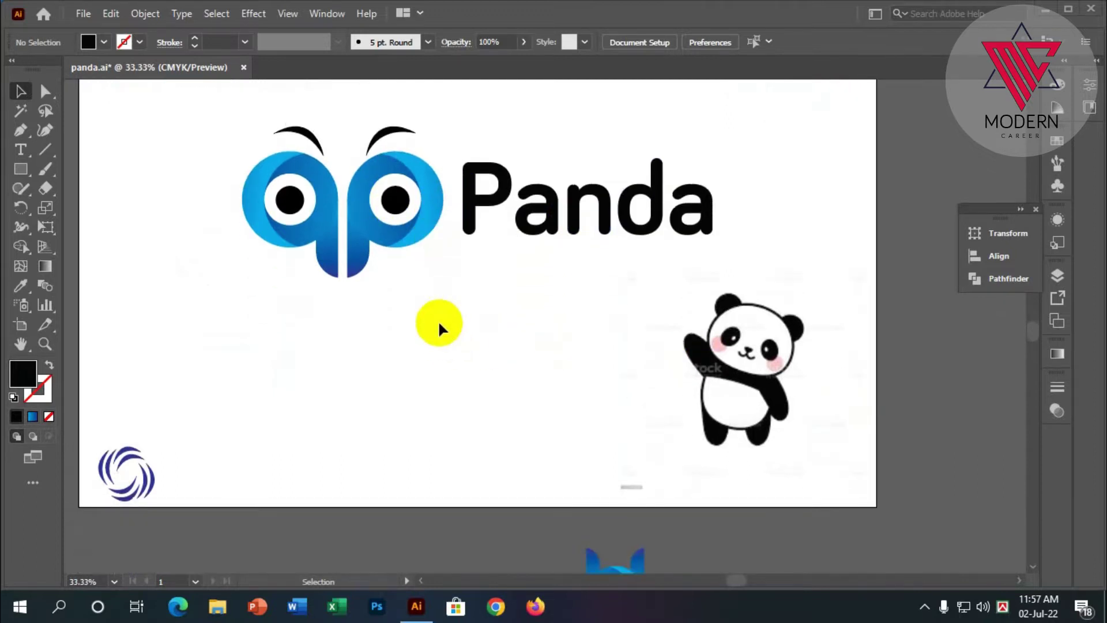
pyautogui.scroll(-2, 404, 320)
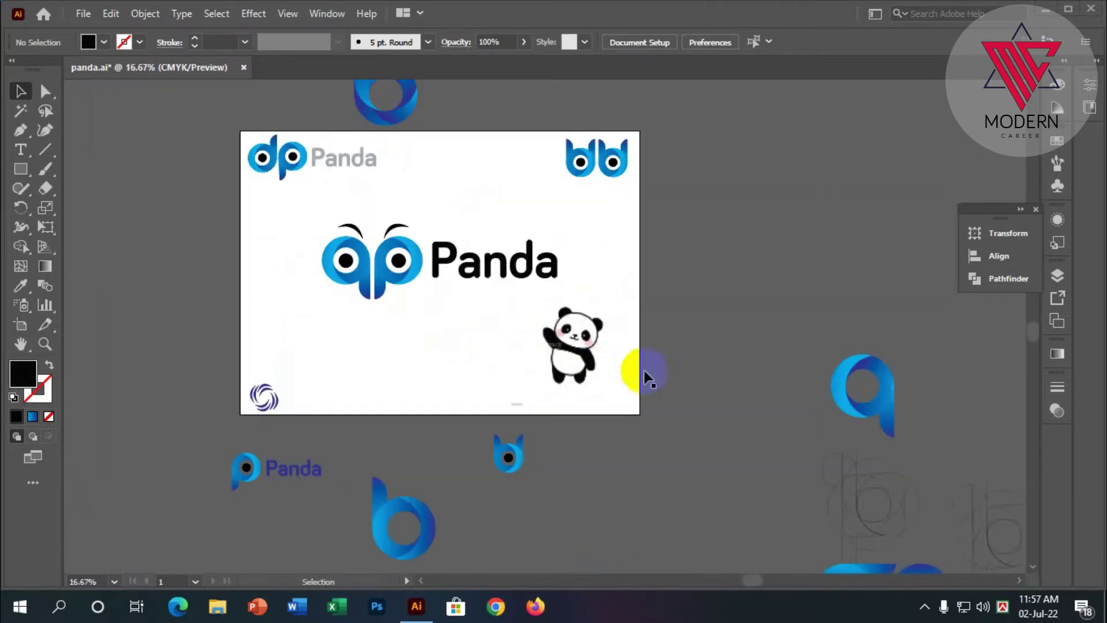
pyautogui.scroll(5, 588, 349)
pyautogui.scroll(-2, 556, 328)
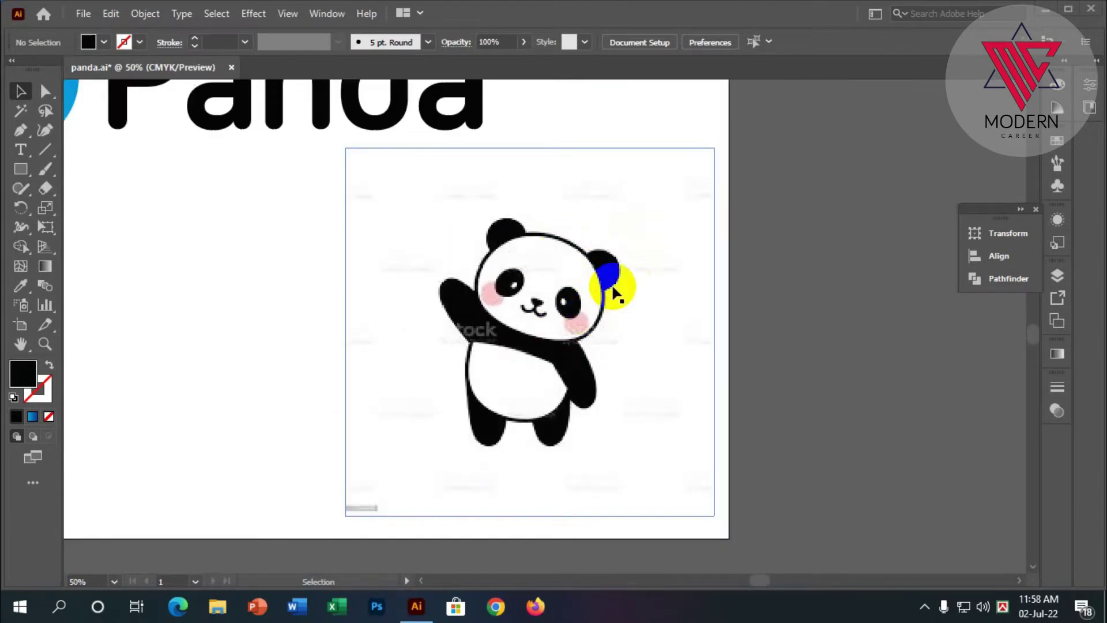
pyautogui.scroll(-1, 617, 285)
pyautogui.scroll(-1, 618, 282)
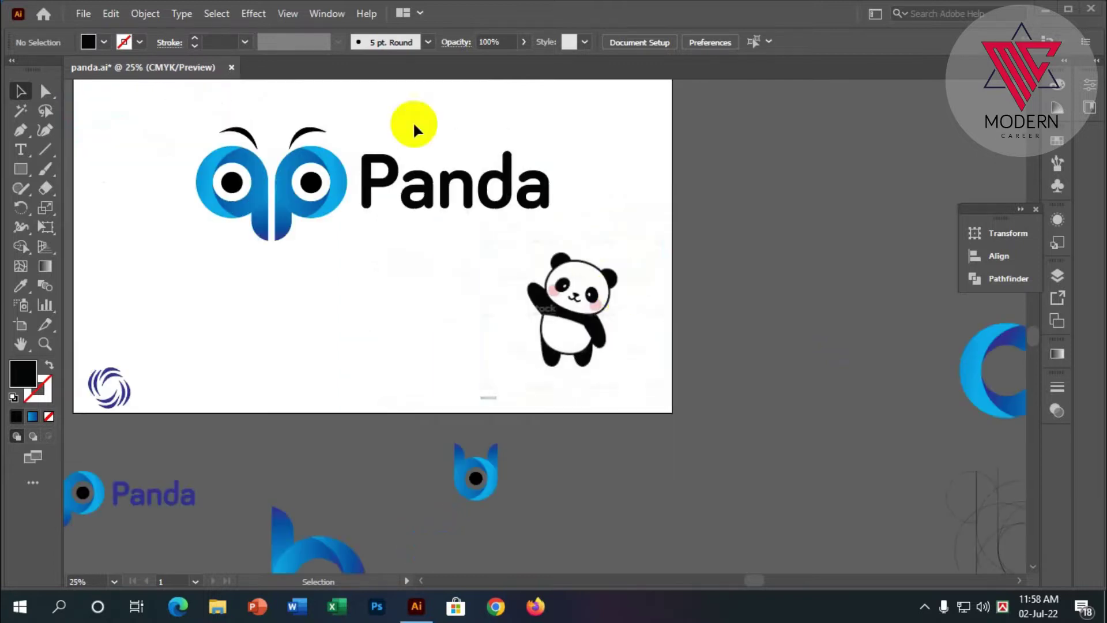
pyautogui.scroll(1, 432, 185)
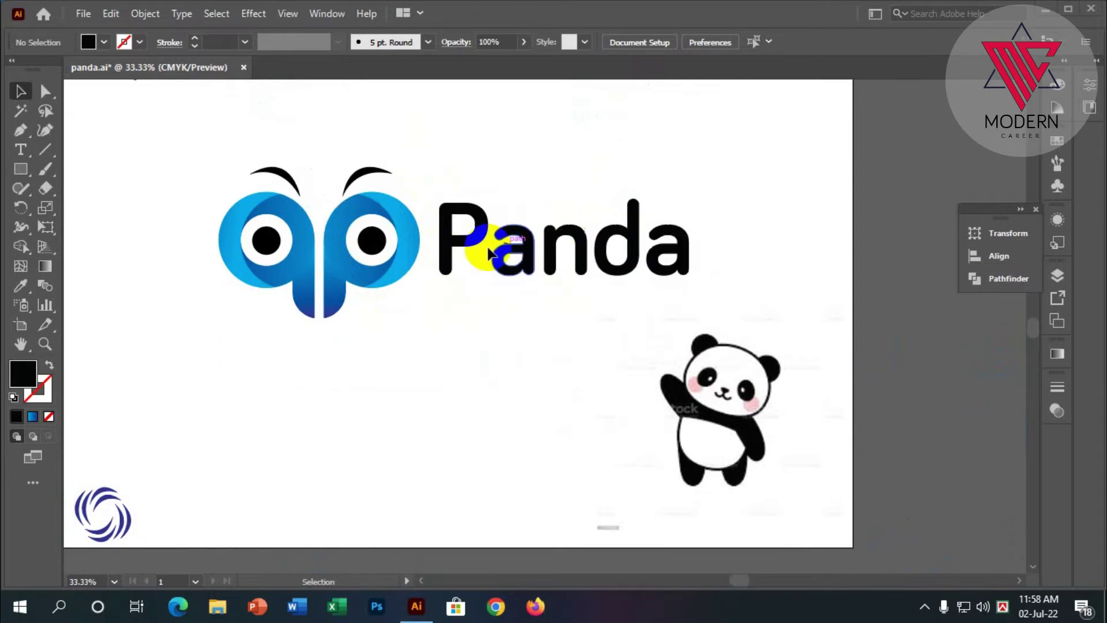
pyautogui.scroll(1, 231, 265)
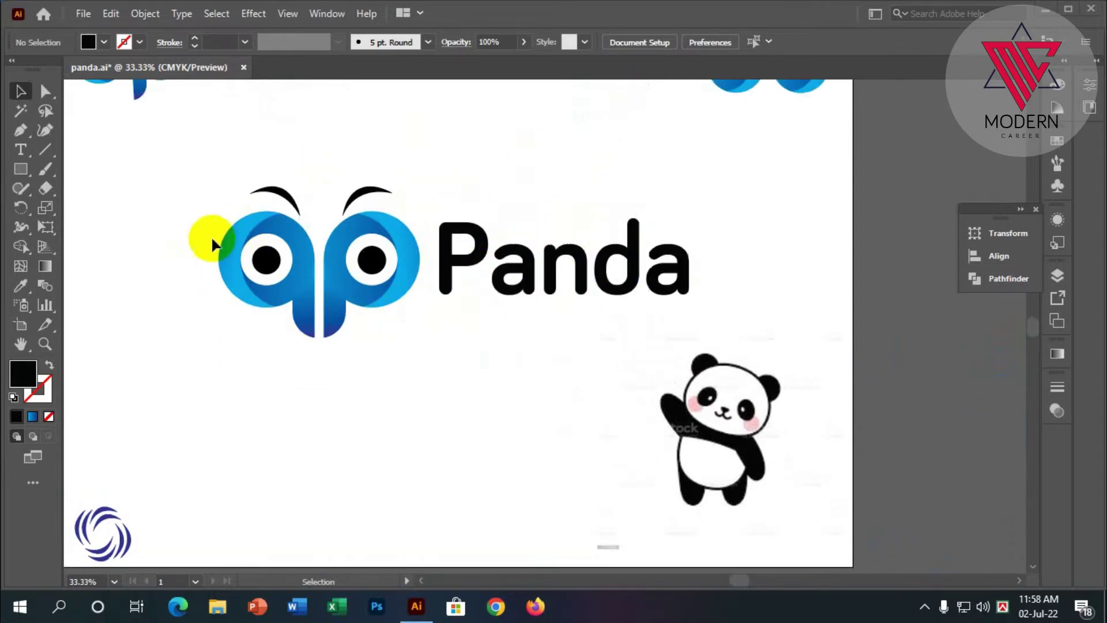
pyautogui.scroll(1, 215, 228)
pyautogui.scroll(1, 215, 229)
pyautogui.scroll(1, 329, 240)
pyautogui.scroll(1, 340, 237)
pyautogui.scroll(-1, 341, 242)
pyautogui.scroll(-1, 332, 240)
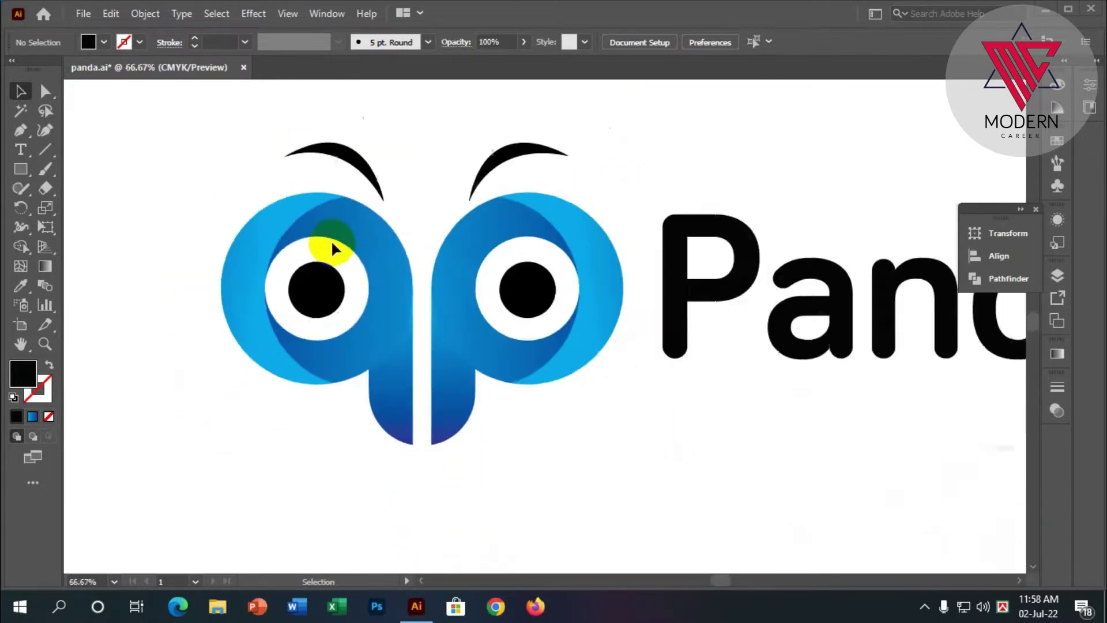
pyautogui.scroll(-1, 332, 240)
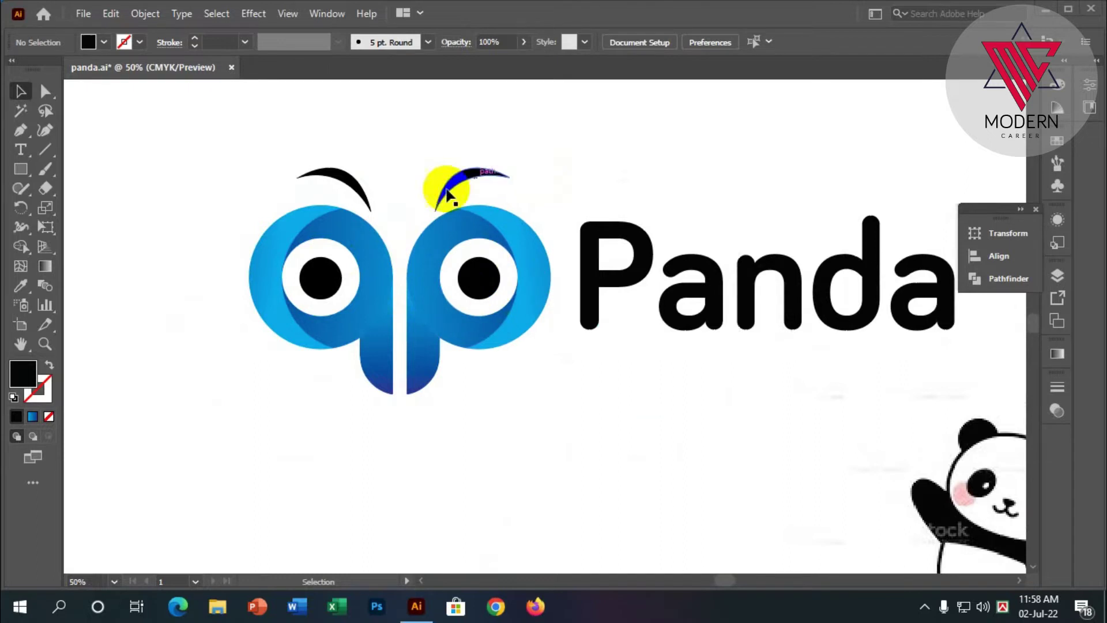
pyautogui.scroll(-1, 257, 262)
pyautogui.scroll(-3, 258, 262)
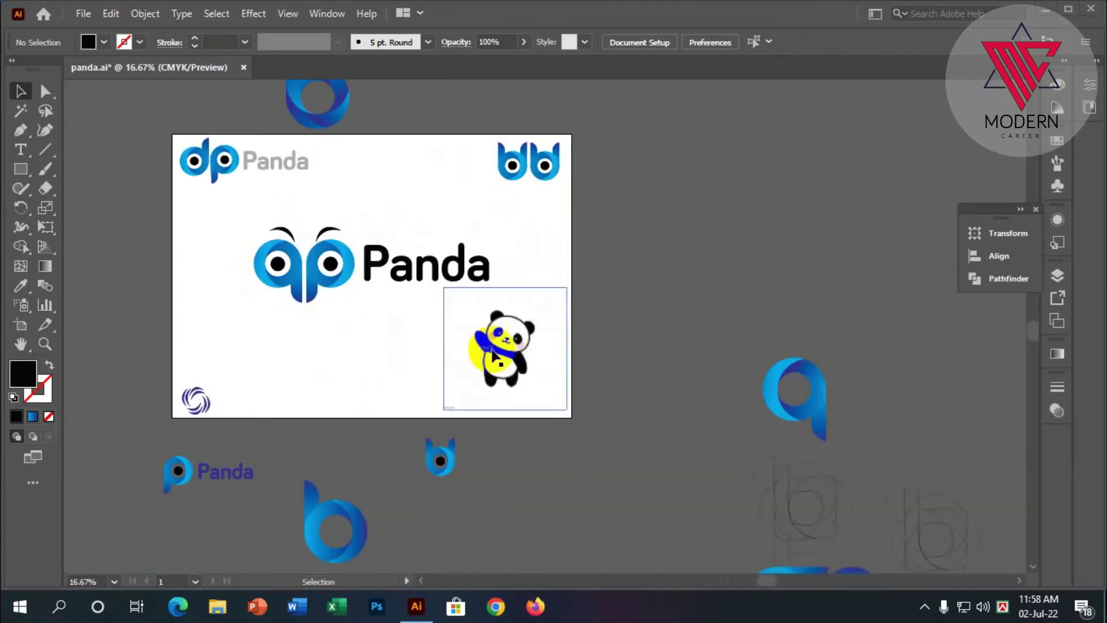
pyautogui.scroll(3, 469, 329)
pyautogui.scroll(-2, 414, 255)
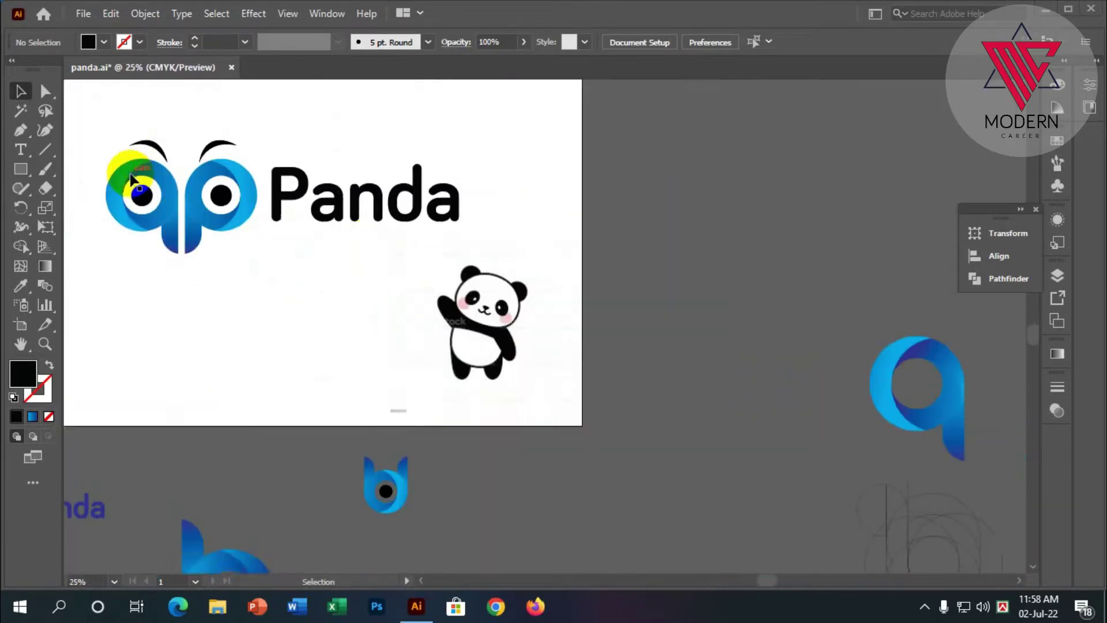
pyautogui.scroll(2, 111, 171)
pyautogui.scroll(2, 113, 171)
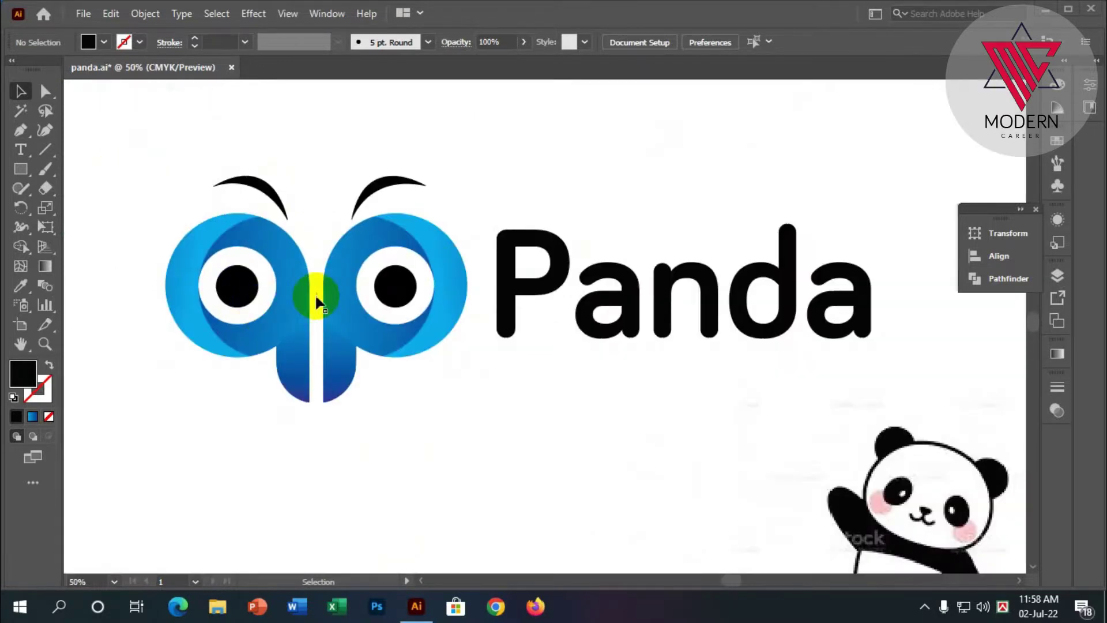
pyautogui.scroll(-1, 390, 303)
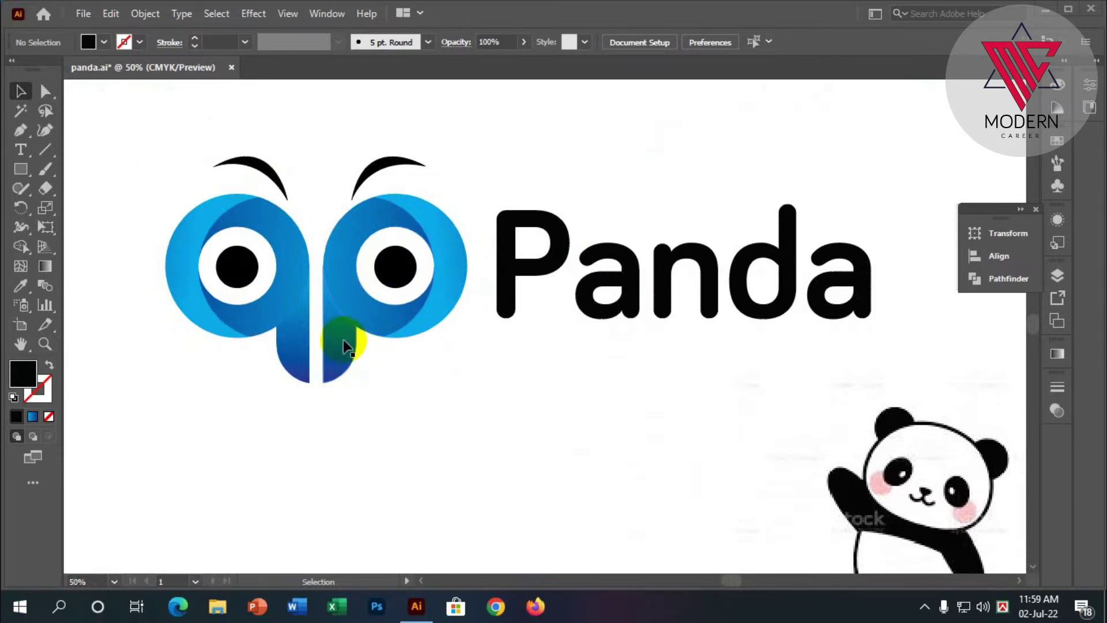
pyautogui.scroll(-2, 344, 340)
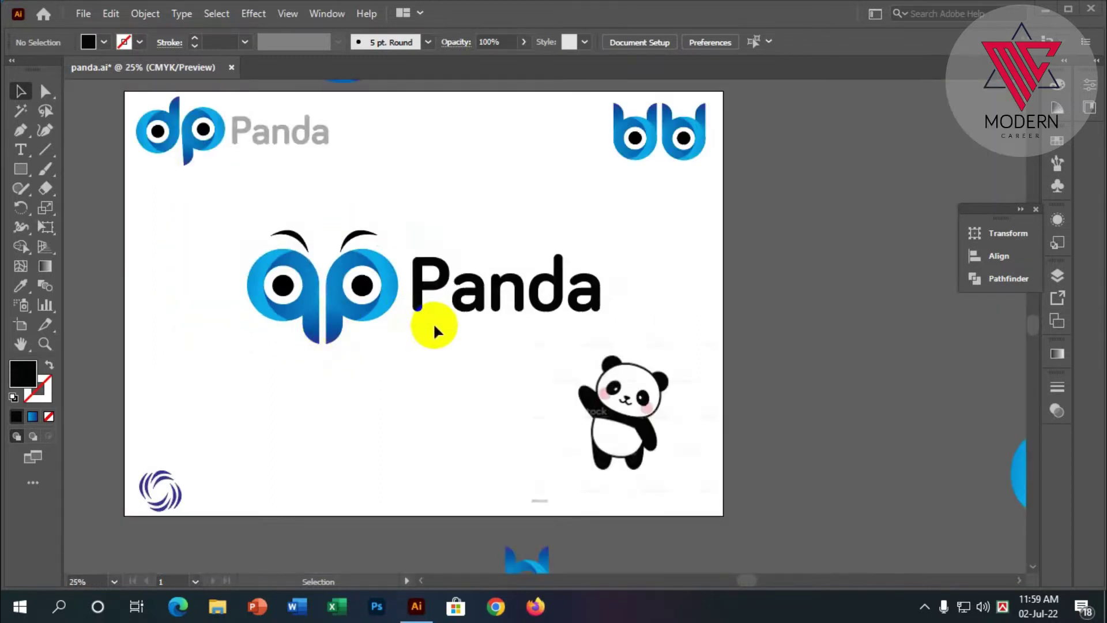
pyautogui.scroll(-1, 432, 321)
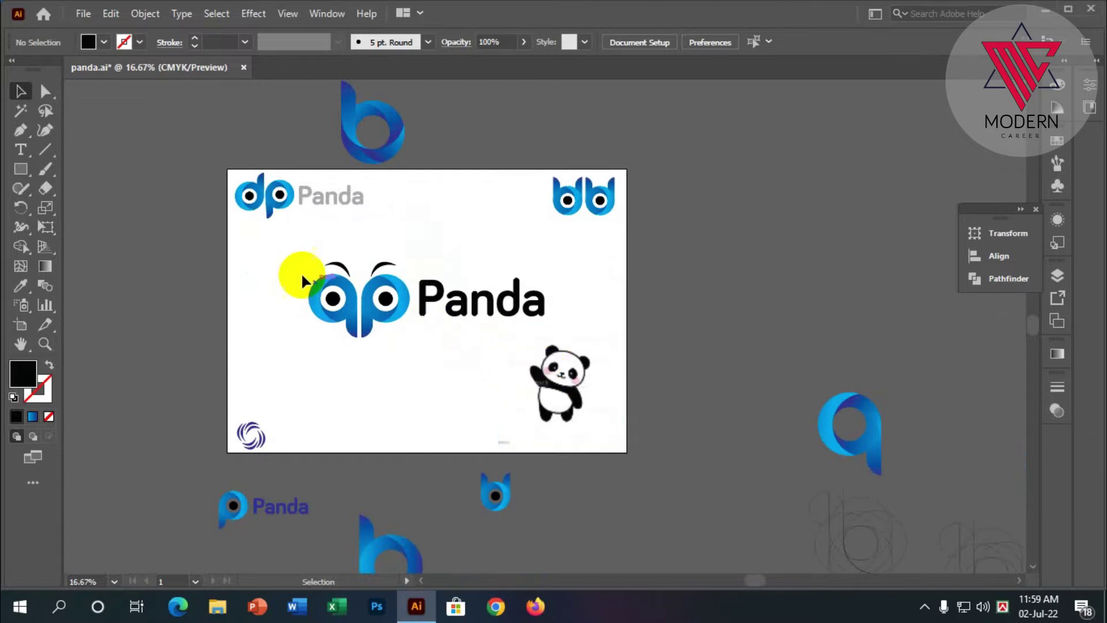
pyautogui.moveTo(301, 270); pyautogui.dragTo(501, 326)
pyautogui.moveTo(430, 299); pyautogui.dragTo(725, 292)
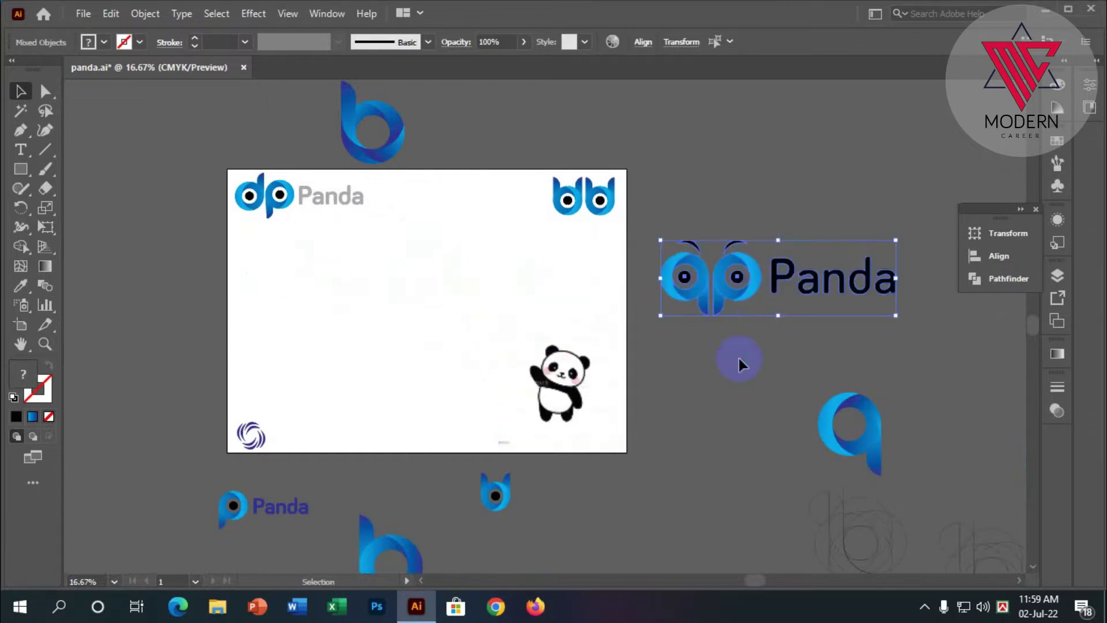
pyautogui.click(320, 262)
# Step: Draw a large circle with the Ellipse Tool, styled as a black outline with no fill
pyautogui.scroll(2, 297, 265)
pyautogui.scroll(1, 382, 283)
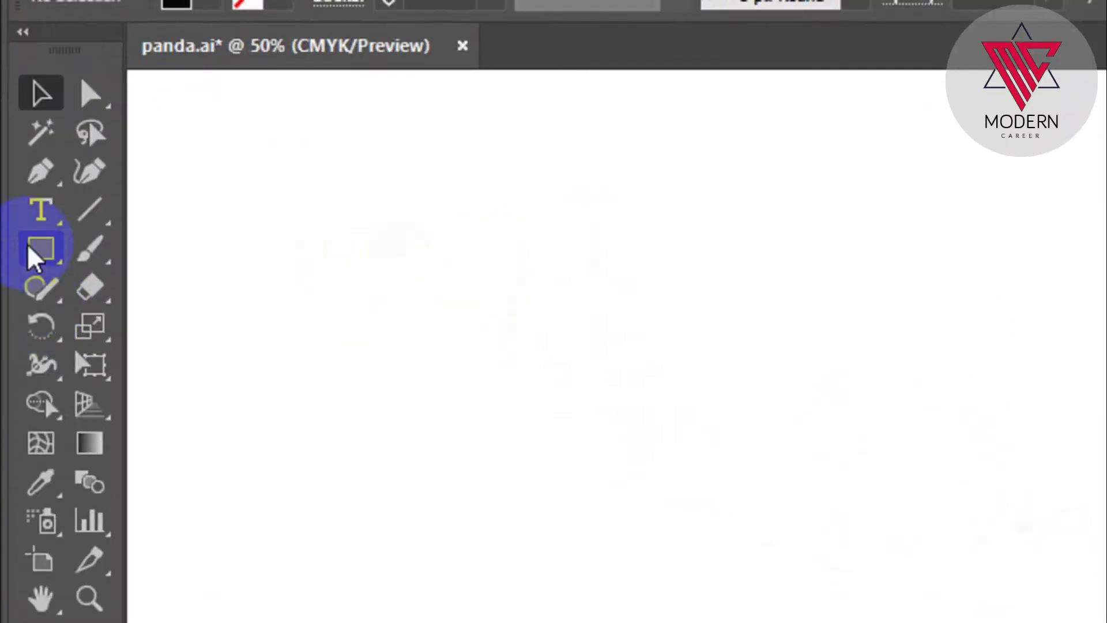
pyautogui.rightClick(30, 248)
pyautogui.click(143, 316)
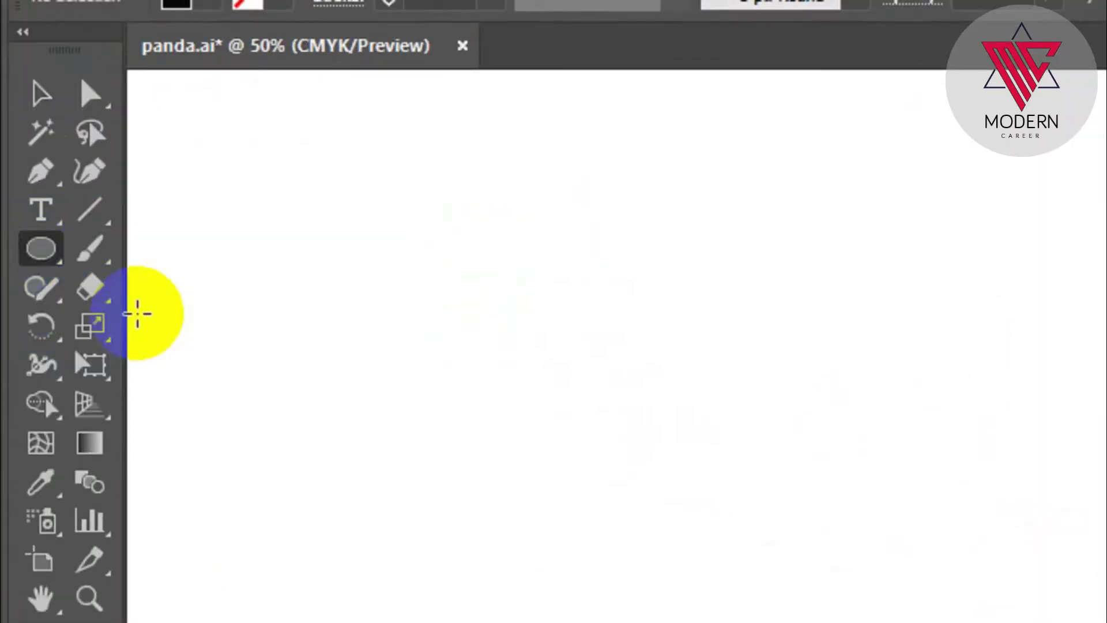
pyautogui.moveTo(296, 181); pyautogui.dragTo(460, 376)
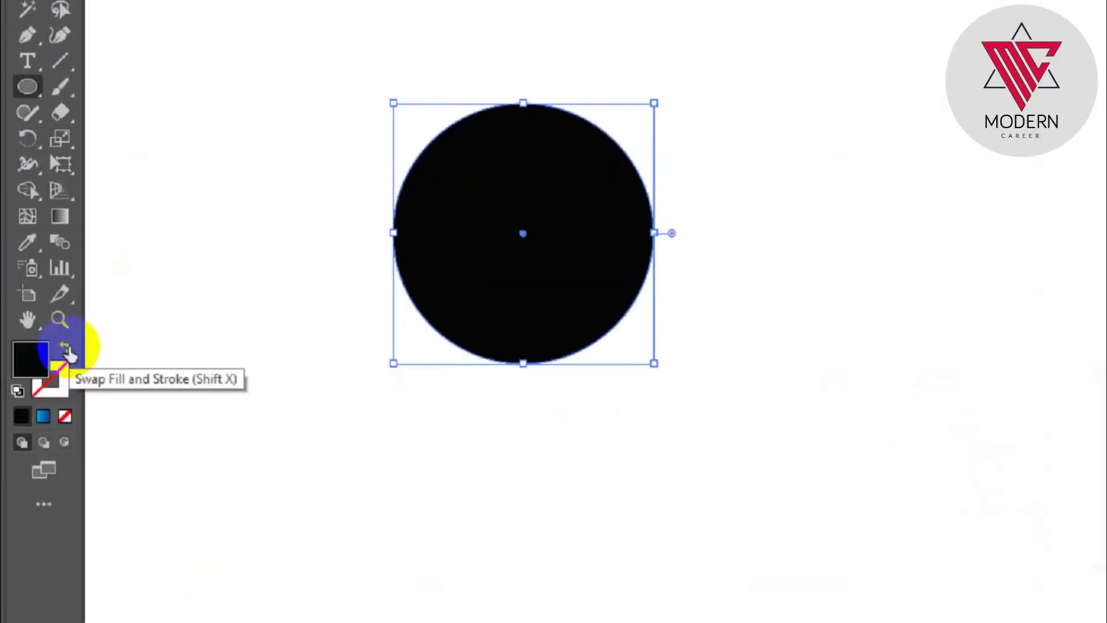
pyautogui.click(50, 368)
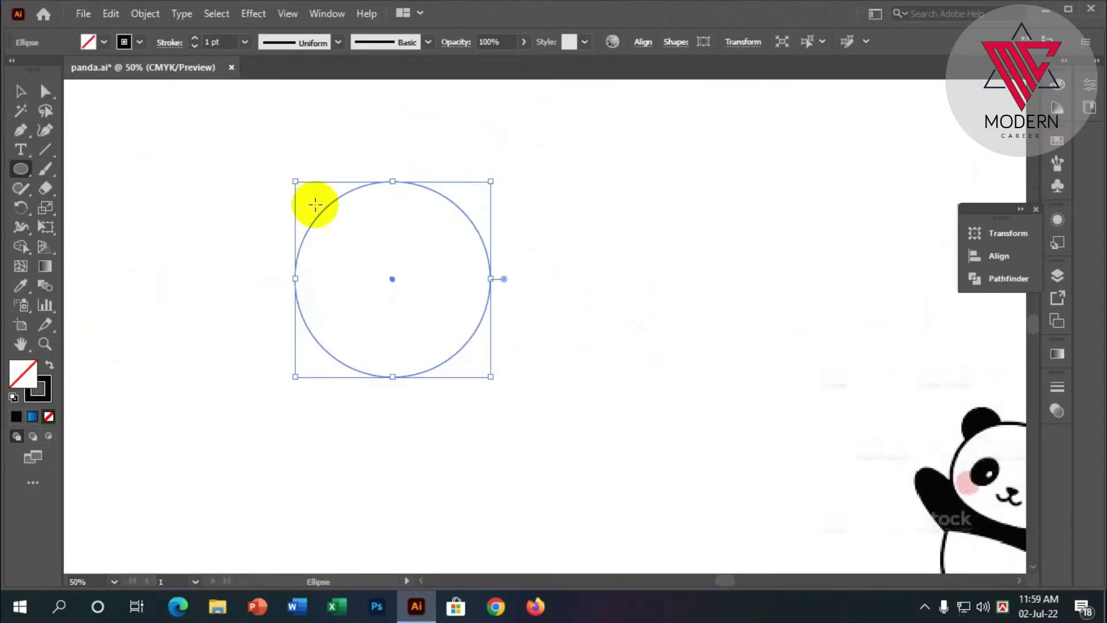
# Step: Scale a smaller concentric copy of the circle from its centre, about 270 px wide
pyautogui.click(19, 93)
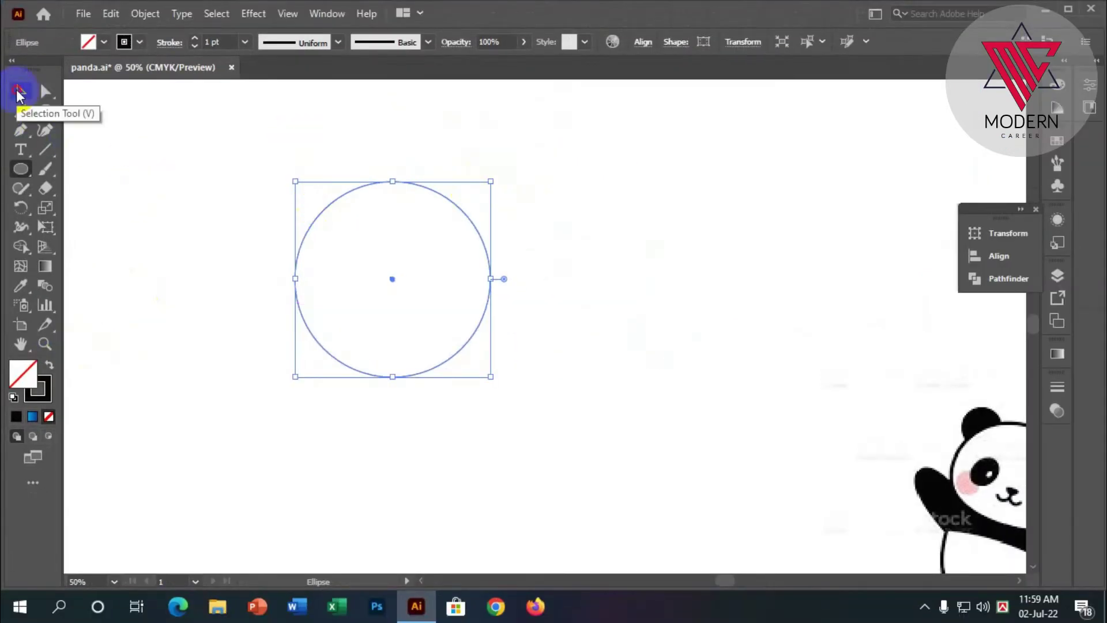
pyautogui.click(127, 170)
pyautogui.moveTo(252, 178); pyautogui.dragTo(337, 261)
pyautogui.click(331, 248)
pyautogui.click(322, 254)
pyautogui.press('a')
pyautogui.press('v')
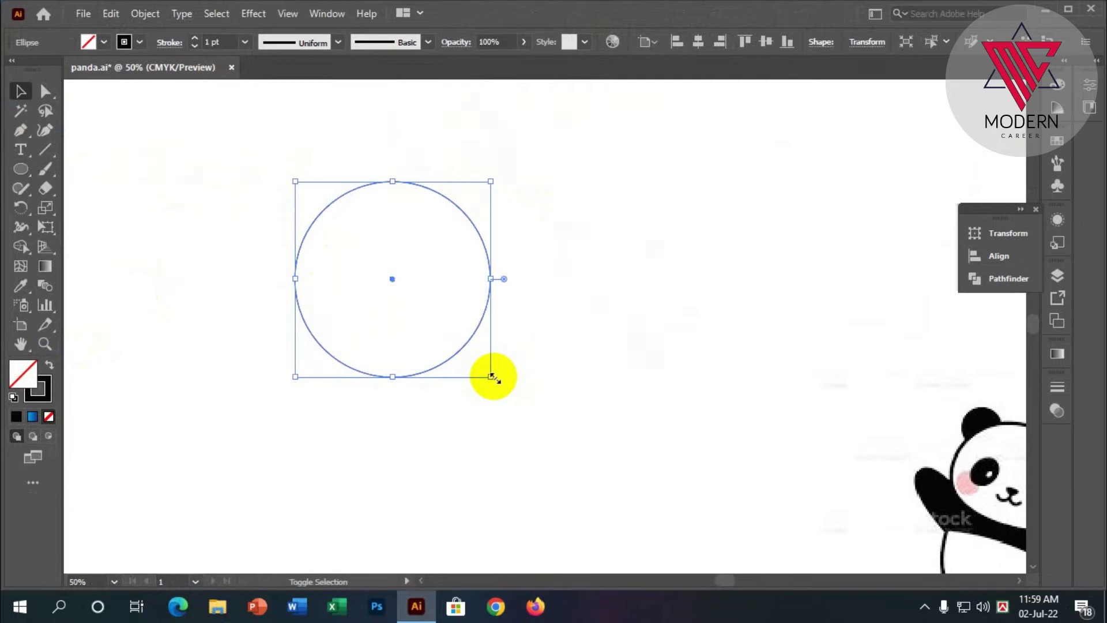
pyautogui.moveTo(492, 377); pyautogui.dragTo(468, 344)
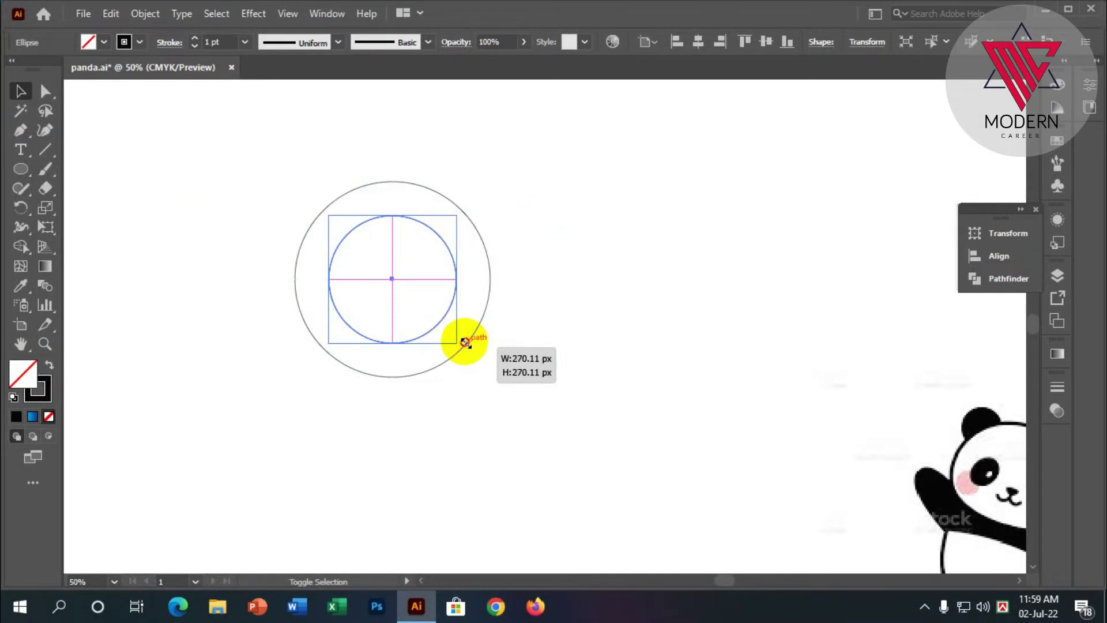
pyautogui.moveTo(468, 344); pyautogui.dragTo(461, 339)
pyautogui.click(532, 368)
pyautogui.scroll(-1, 530, 350)
pyautogui.keyDown('alt'); pyautogui.scroll(-3, 452, 306); pyautogui.keyUp('alt')
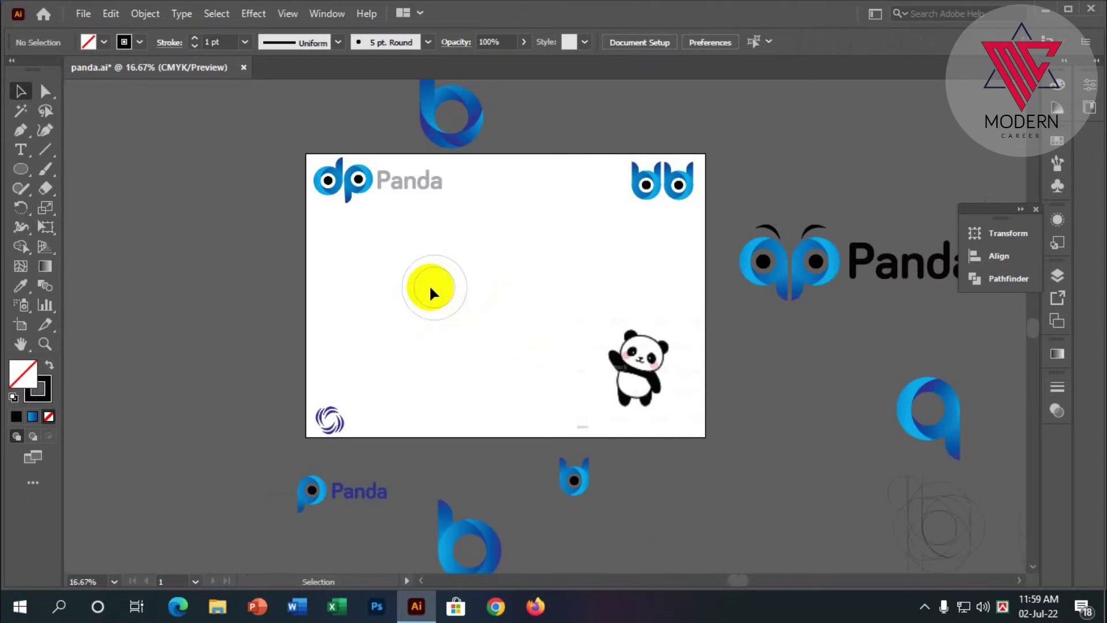
pyautogui.keyDown('alt'); pyautogui.scroll(4, 429, 285); pyautogui.keyUp('alt')
# Step: Draw a long vertical straight line down across the circles
pyautogui.click(87, 260)
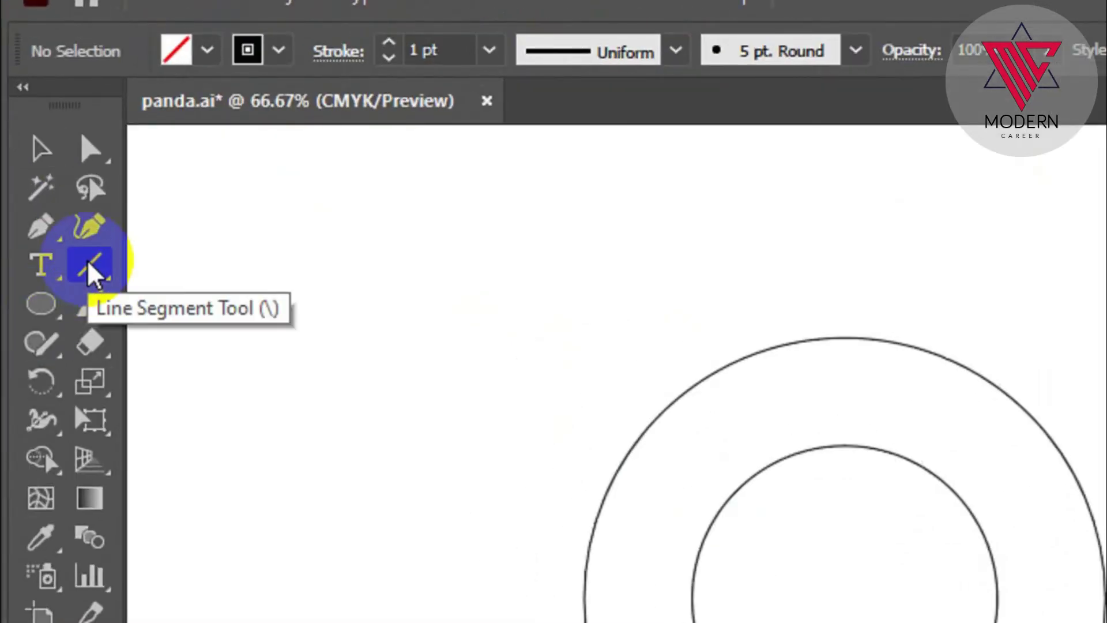
pyautogui.scroll(2, 350, 214)
pyautogui.scroll(2, 346, 173)
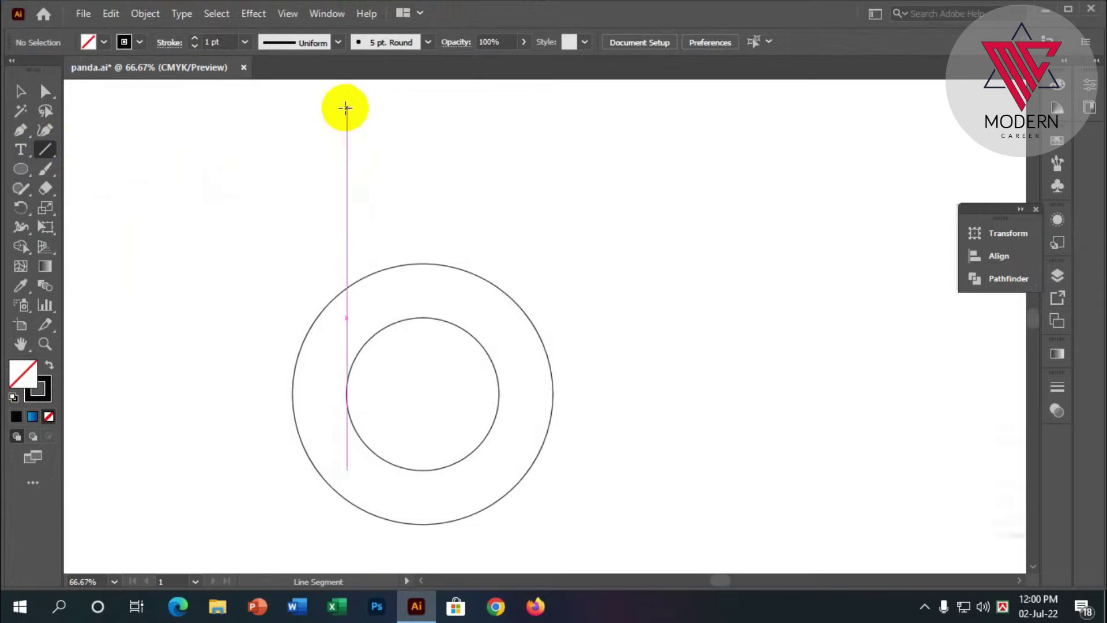
pyautogui.moveTo(346, 108)
pyautogui.mouseDown()
pyautogui.moveTo(372, 538)
pyautogui.moveTo(364, 568)
pyautogui.mouseUp()
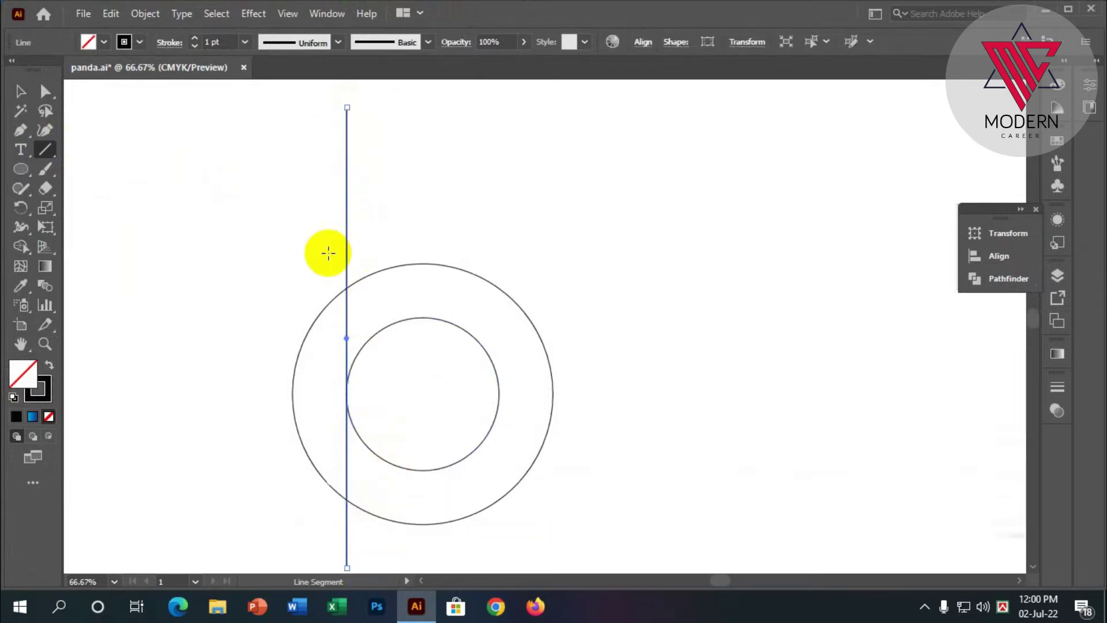
pyautogui.click(19, 92)
# Step: Place a copy of the vertical line further left, touching the inner circle's left edge
pyautogui.scroll(-3, 364, 199)
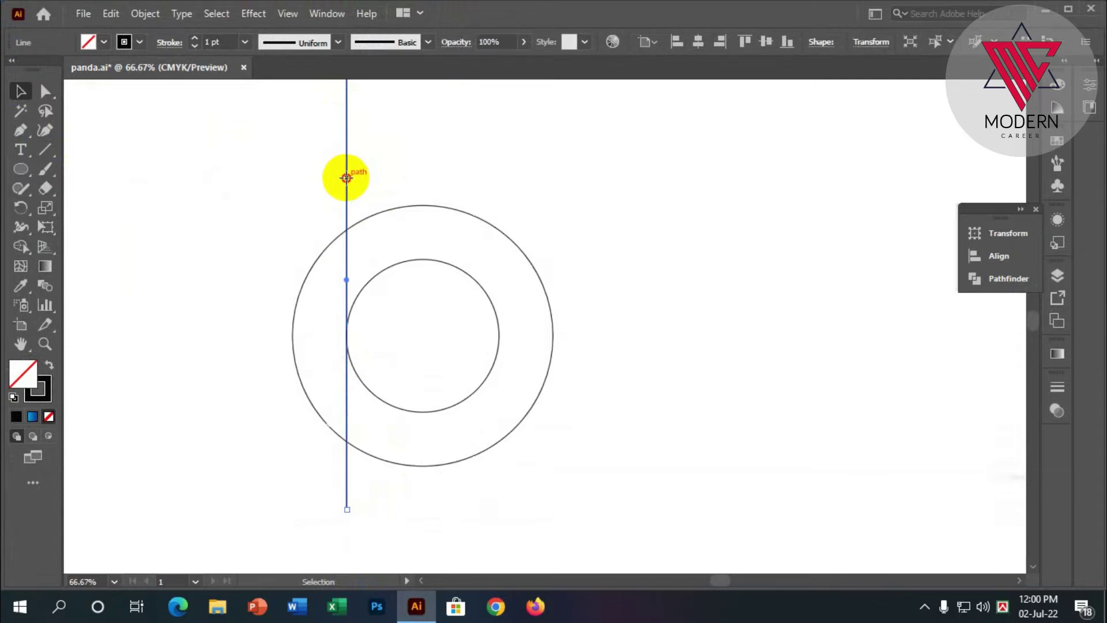
pyautogui.moveTo(345, 177); pyautogui.dragTo(292, 183)
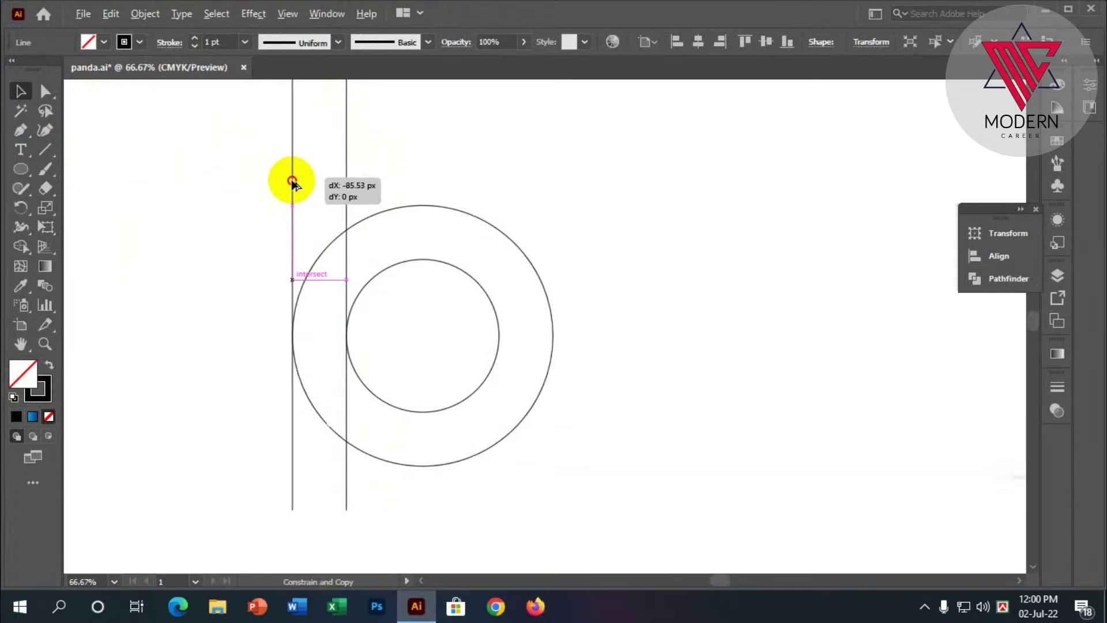
pyautogui.moveTo(293, 183); pyautogui.dragTo(293, 183)
pyautogui.click(245, 225)
pyautogui.scroll(2, 269, 335)
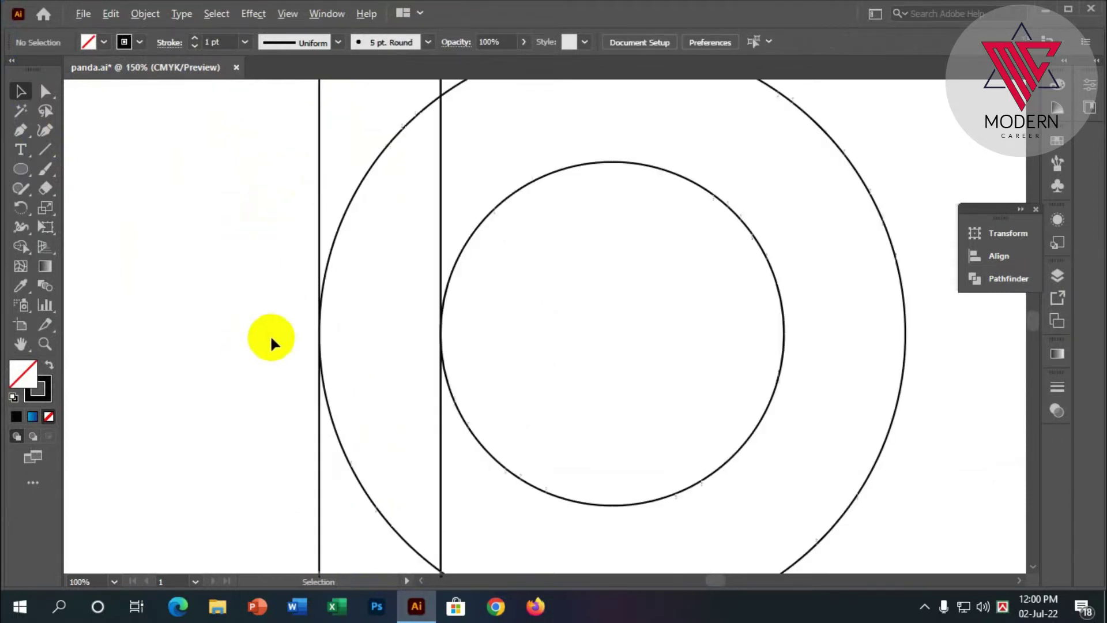
pyautogui.scroll(1, 269, 335)
pyautogui.scroll(4, 297, 318)
# Step: Check that the lines align with the circle edges, then select the outer circle
pyautogui.moveTo(295, 270); pyautogui.dragTo(647, 426)
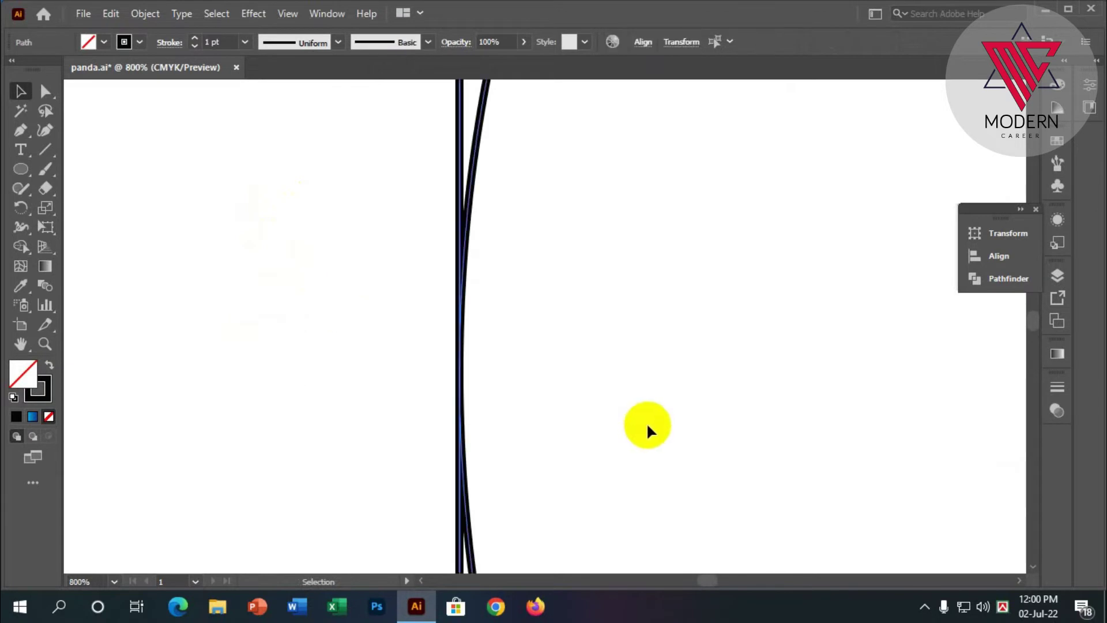
pyautogui.scroll(-4, 172, 263)
pyautogui.moveTo(341, 257); pyautogui.dragTo(536, 291)
pyautogui.scroll(4, 378, 291)
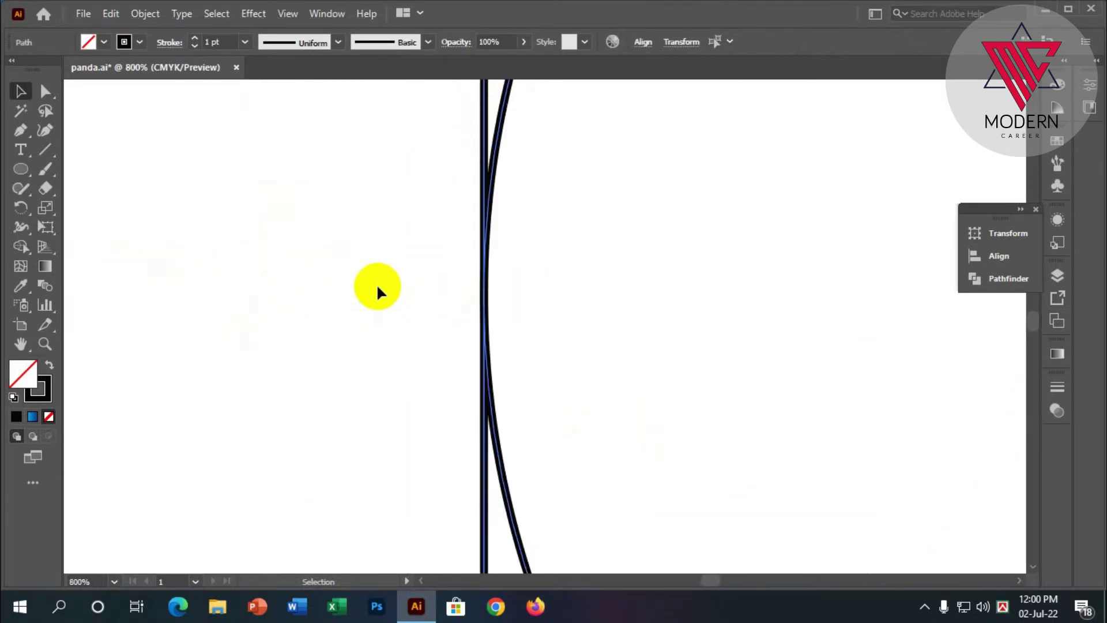
pyautogui.click(378, 291)
pyautogui.scroll(-6, 378, 291)
pyautogui.scroll(2, 379, 341)
pyautogui.click(568, 311)
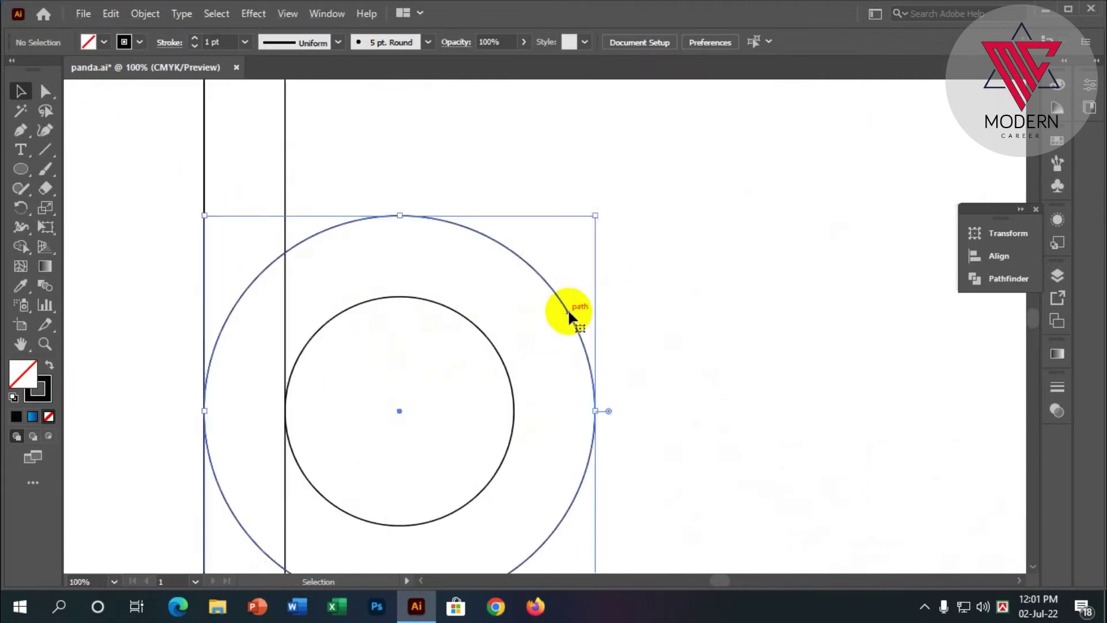
pyautogui.scroll(-2, 569, 312)
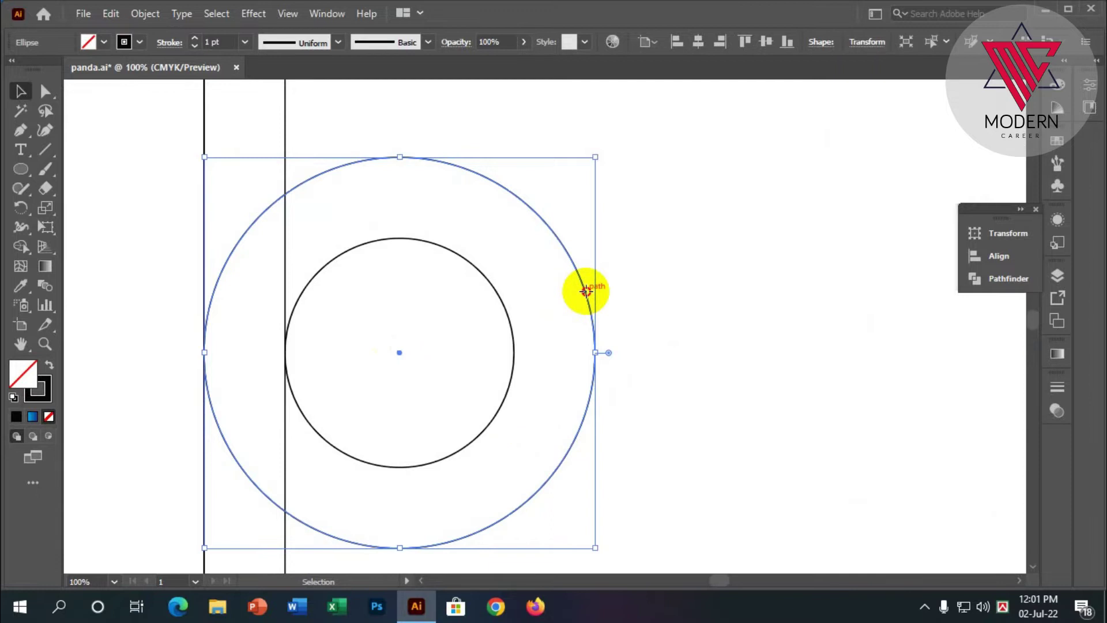
# Step: Copy the outer circle to the left, snapped to the intersect point
pyautogui.moveTo(585, 291); pyautogui.dragTo(502, 297)
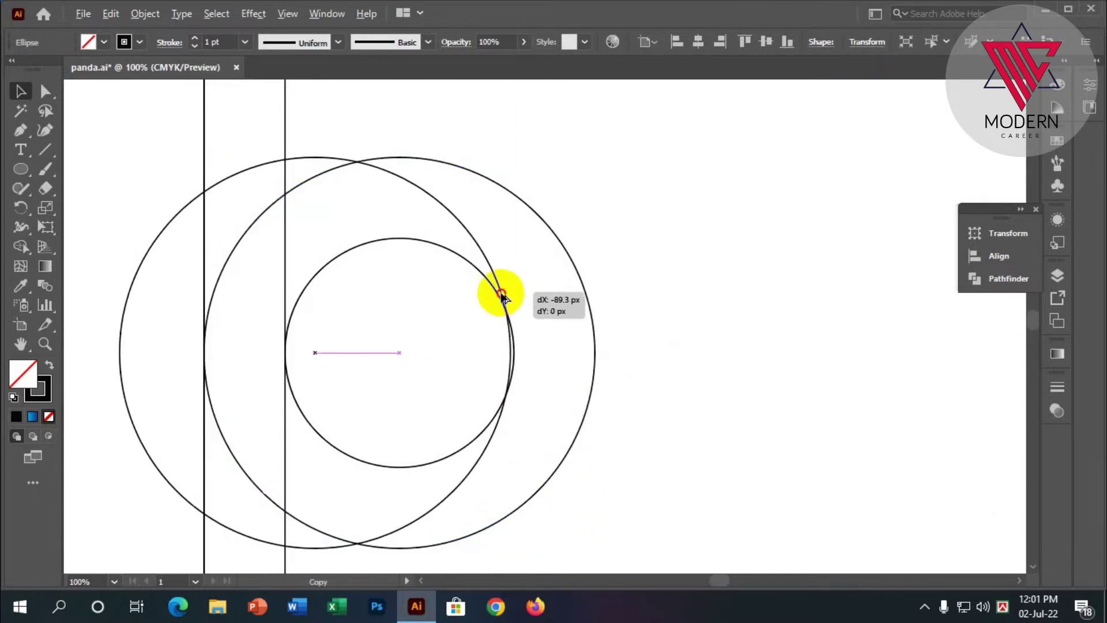
pyautogui.moveTo(502, 297); pyautogui.dragTo(503, 291)
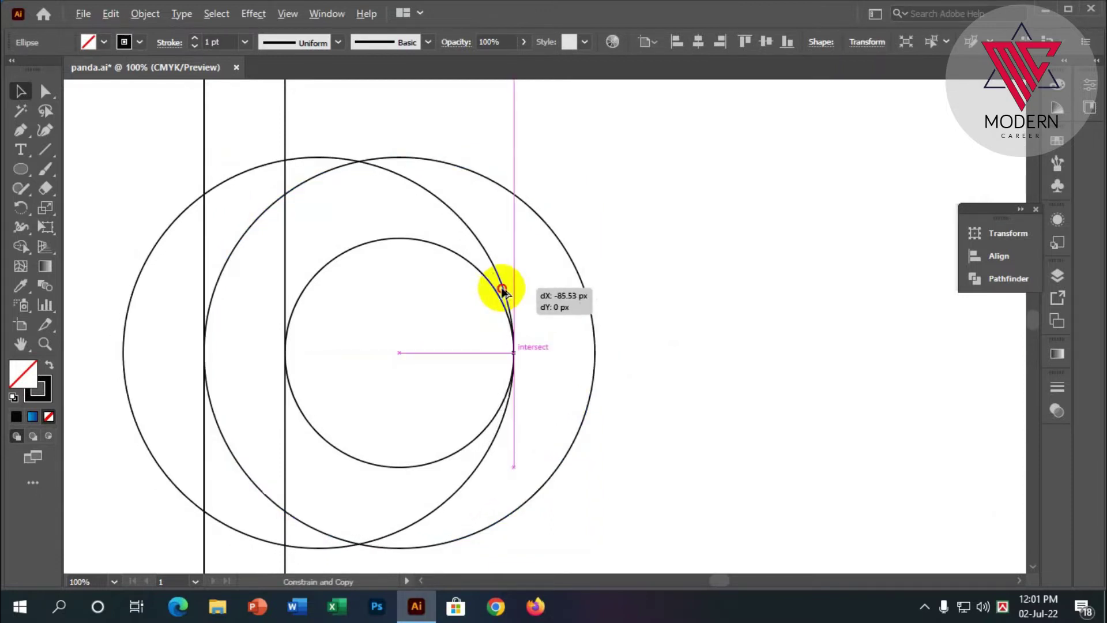
pyautogui.scroll(10, 502, 291)
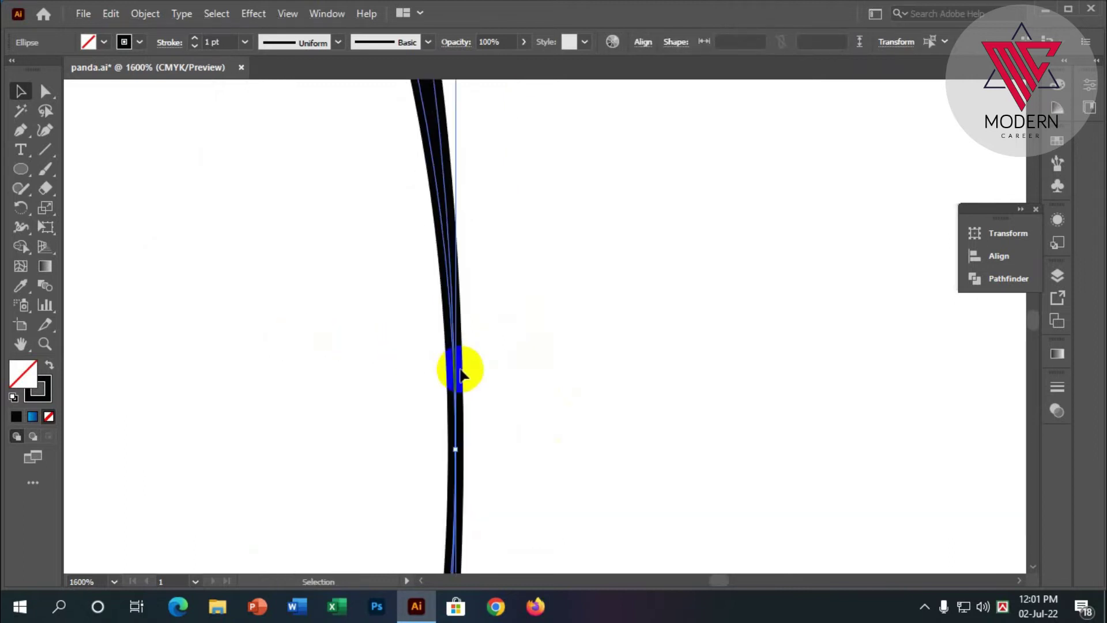
pyautogui.click(511, 346)
pyautogui.scroll(-8, 511, 365)
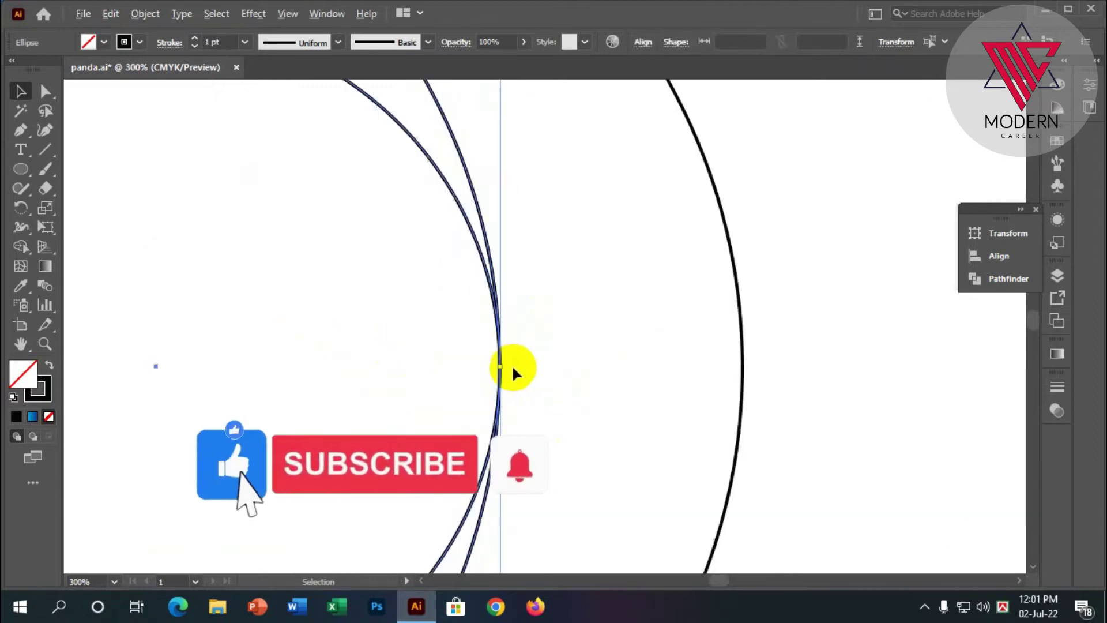
pyautogui.scroll(-2, 529, 380)
# Step: Copy the inner circle upward to form a small circle above the others
pyautogui.click(528, 378)
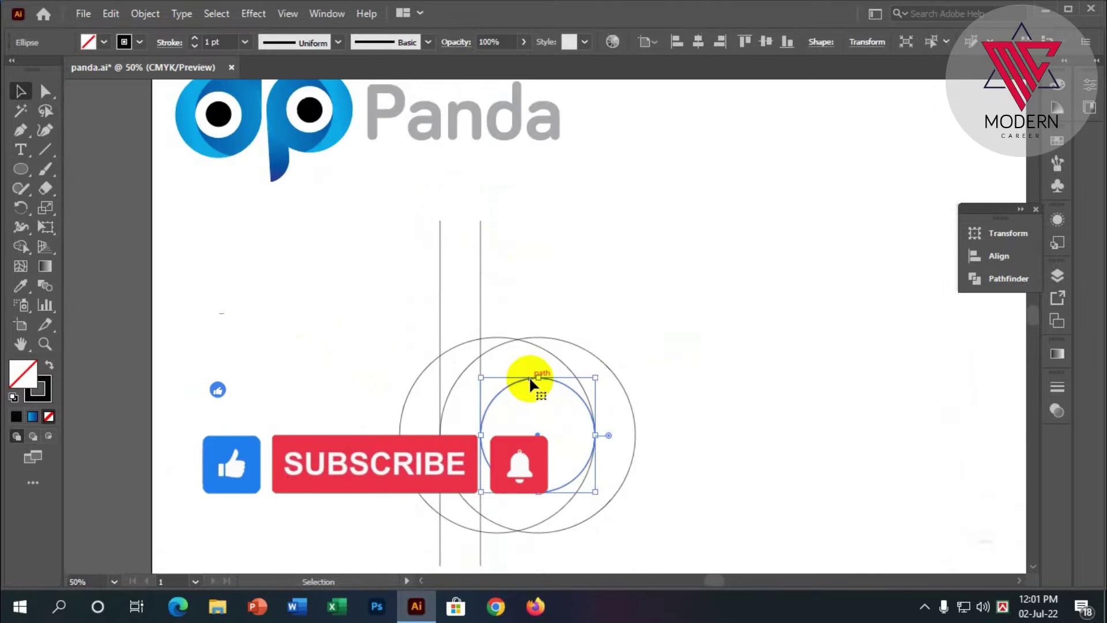
pyautogui.moveTo(533, 378)
pyautogui.mouseDown()
pyautogui.moveTo(434, 207)
pyautogui.moveTo(442, 219)
pyautogui.mouseUp()
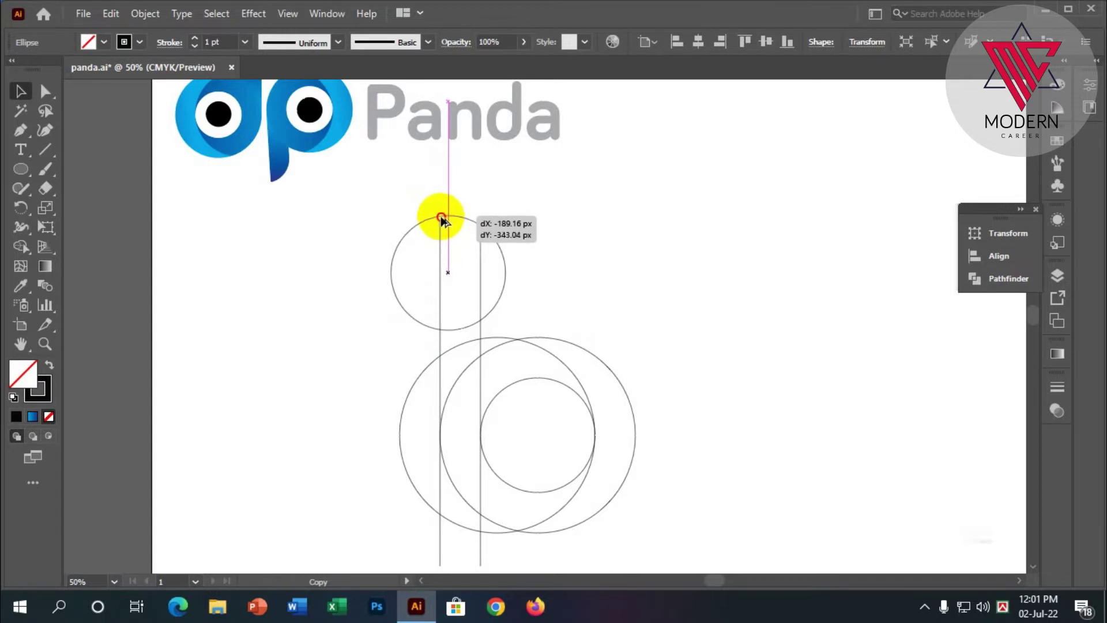
pyautogui.moveTo(442, 219)
pyautogui.mouseDown()
pyautogui.moveTo(443, 238)
pyautogui.moveTo(421, 237)
pyautogui.mouseUp()
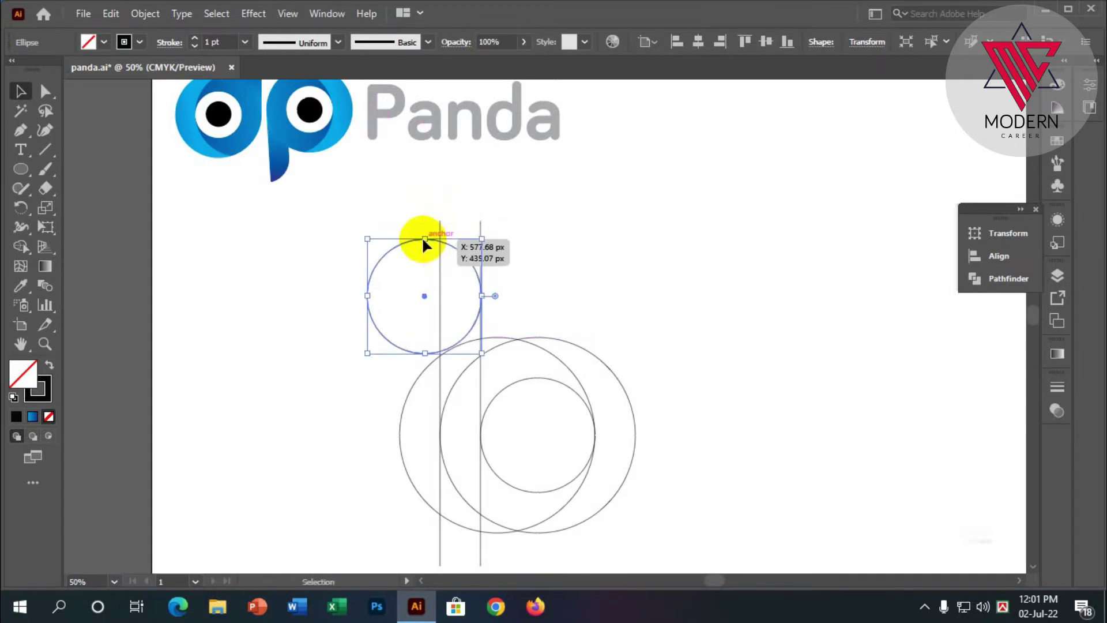
pyautogui.click(468, 275)
pyautogui.scroll(2, 462, 286)
pyautogui.scroll(2, 462, 286)
pyautogui.scroll(2, 537, 301)
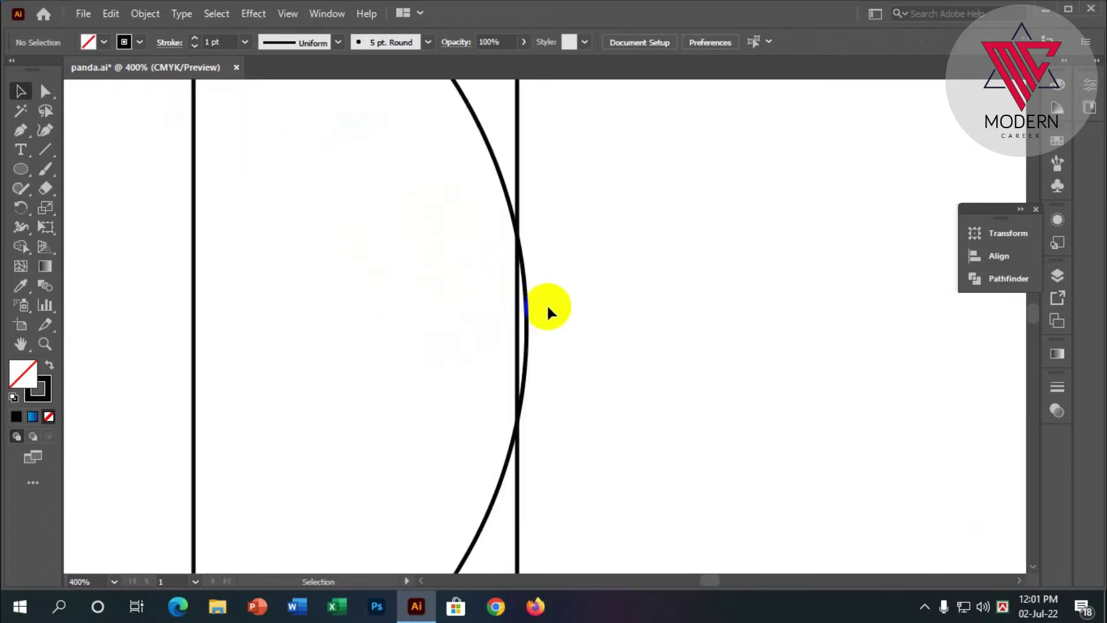
pyautogui.scroll(-2, 548, 288)
# Step: Confirm the line and arc touch, then select all the circles and lines
pyautogui.click(472, 424)
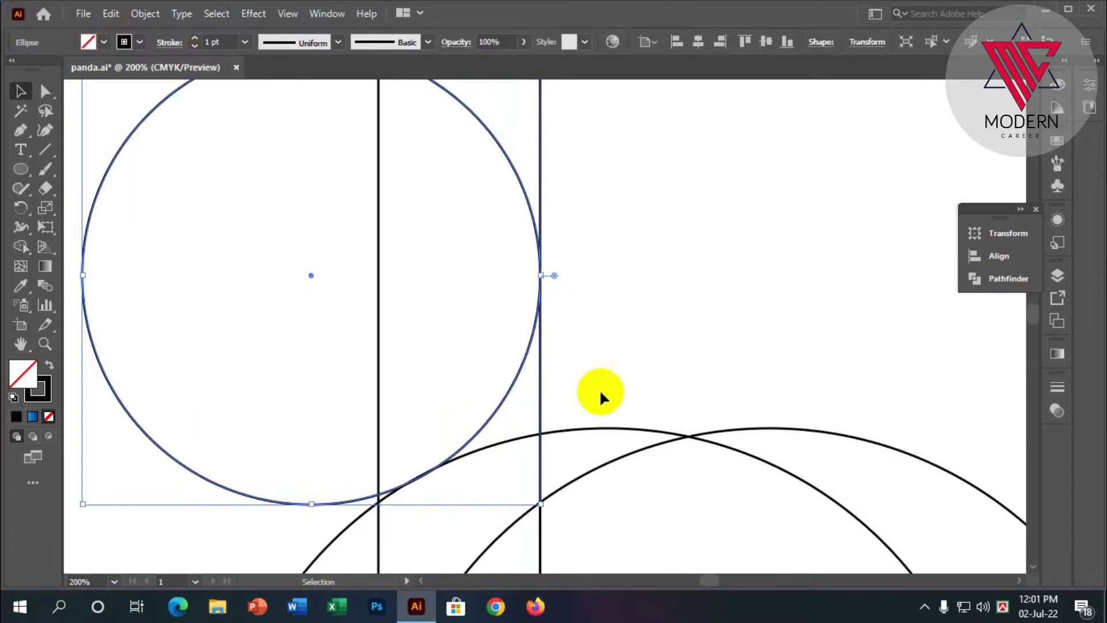
pyautogui.click(613, 368)
pyautogui.scroll(-1, 510, 420)
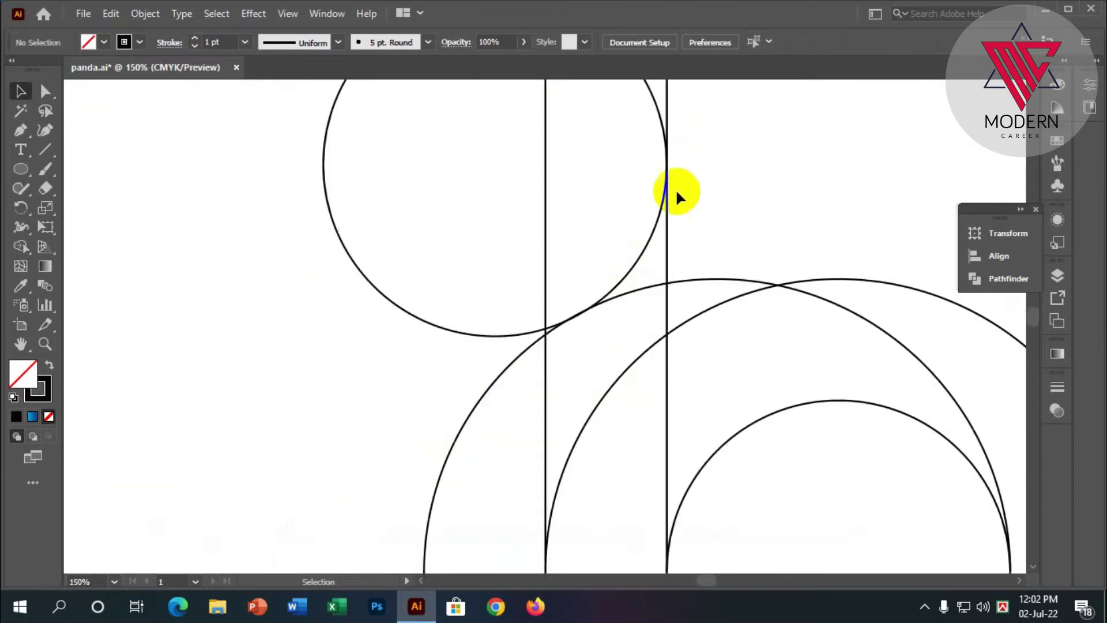
pyautogui.scroll(3, 675, 196)
pyautogui.moveTo(732, 359); pyautogui.dragTo(489, 221)
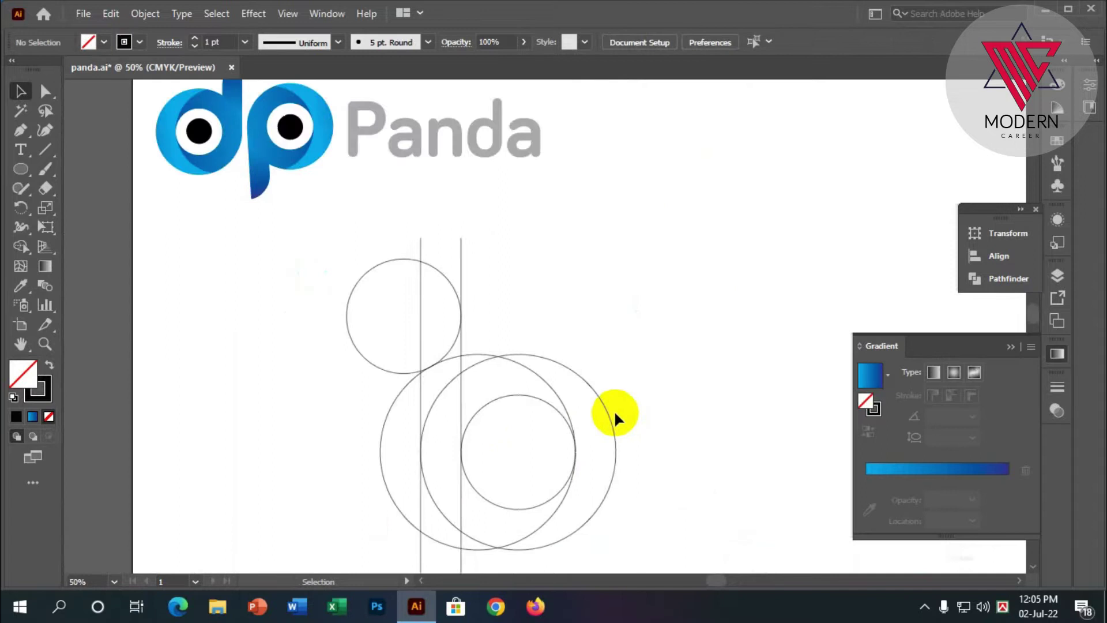
pyautogui.scroll(1, 614, 410)
pyautogui.moveTo(643, 495); pyautogui.dragTo(161, 130)
pyautogui.scroll(1, 444, 346)
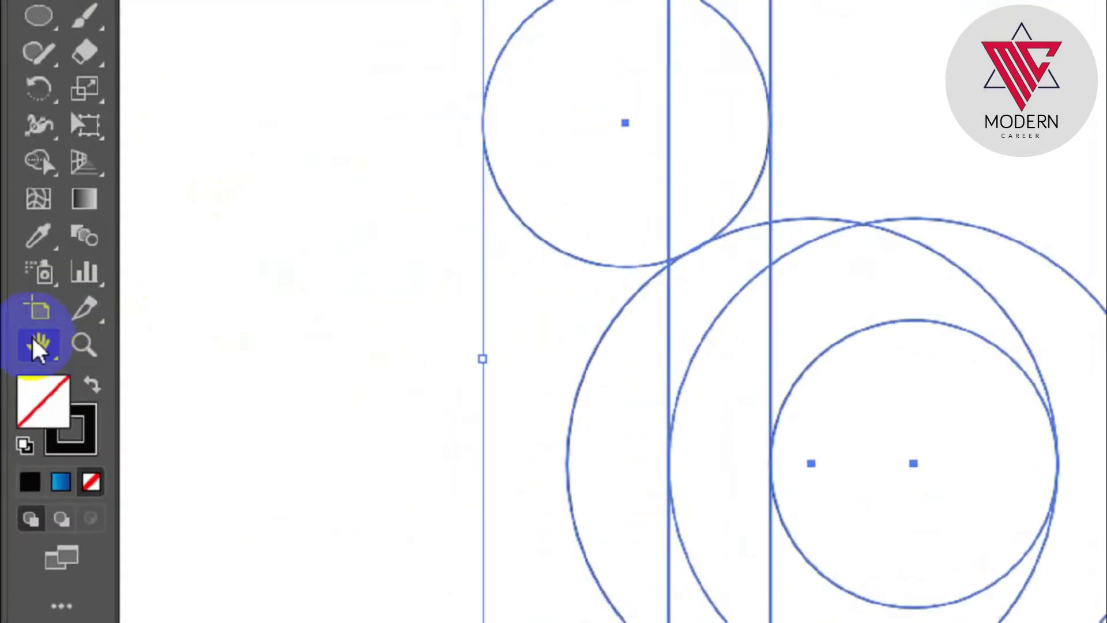
# Step: With Shape Builder and a black fill, merge the stem slices and the crescent regions into a stem and ring
pyautogui.click(23, 242)
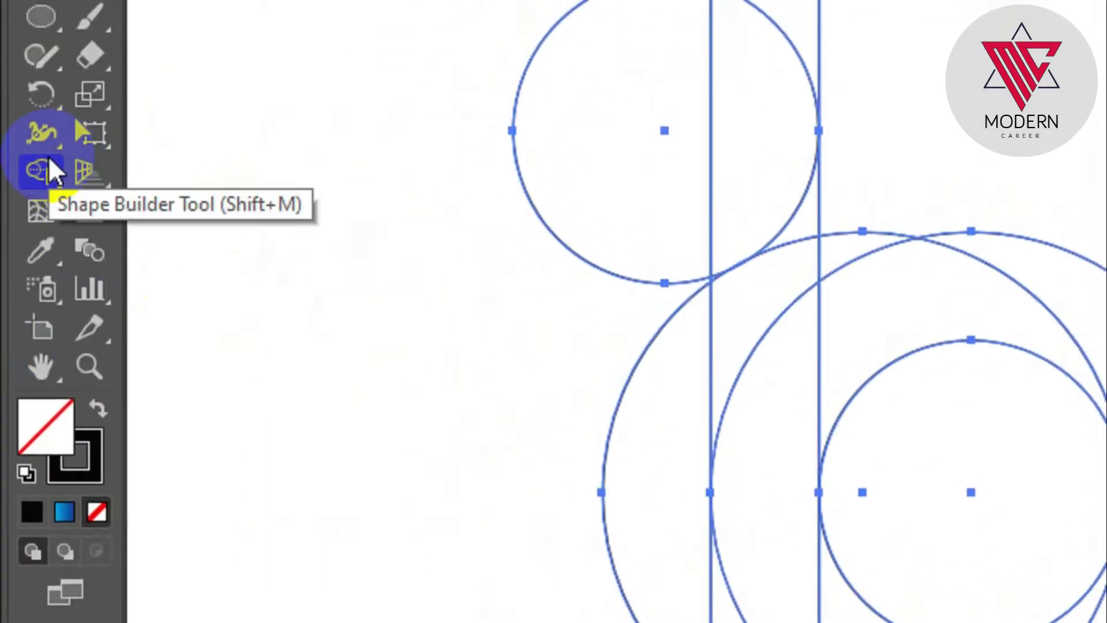
pyautogui.click(98, 413)
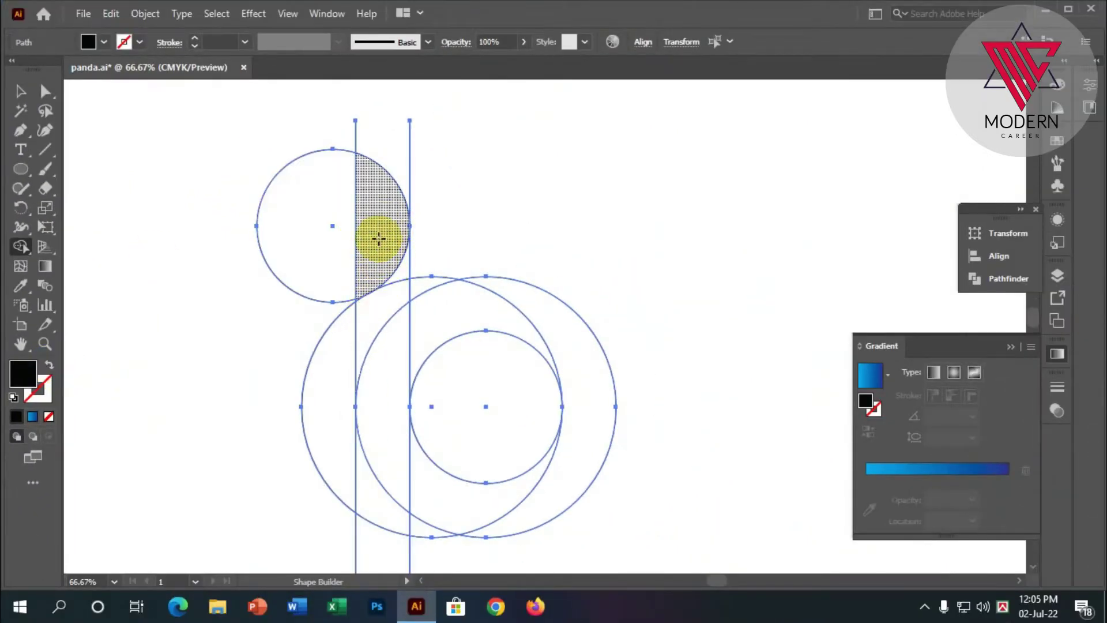
pyautogui.moveTo(397, 235)
pyautogui.mouseDown()
pyautogui.moveTo(394, 289)
pyautogui.moveTo(361, 285)
pyautogui.moveTo(396, 234)
pyautogui.mouseUp()
pyautogui.scroll(-2, 396, 234)
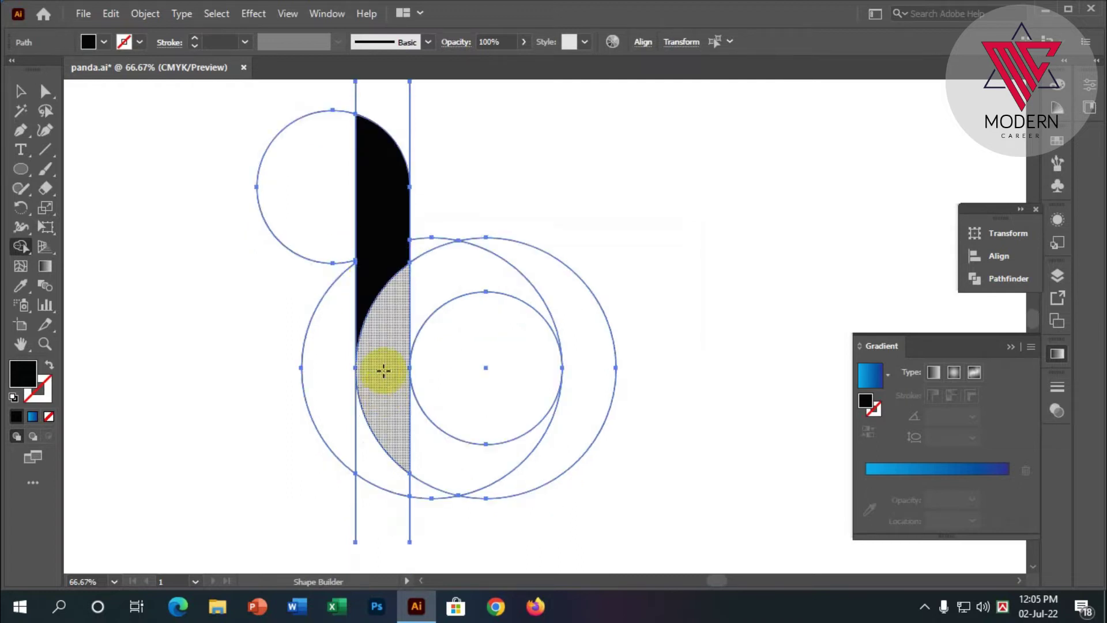
pyautogui.moveTo(554, 280); pyautogui.dragTo(586, 328)
pyautogui.scroll(-2, 585, 329)
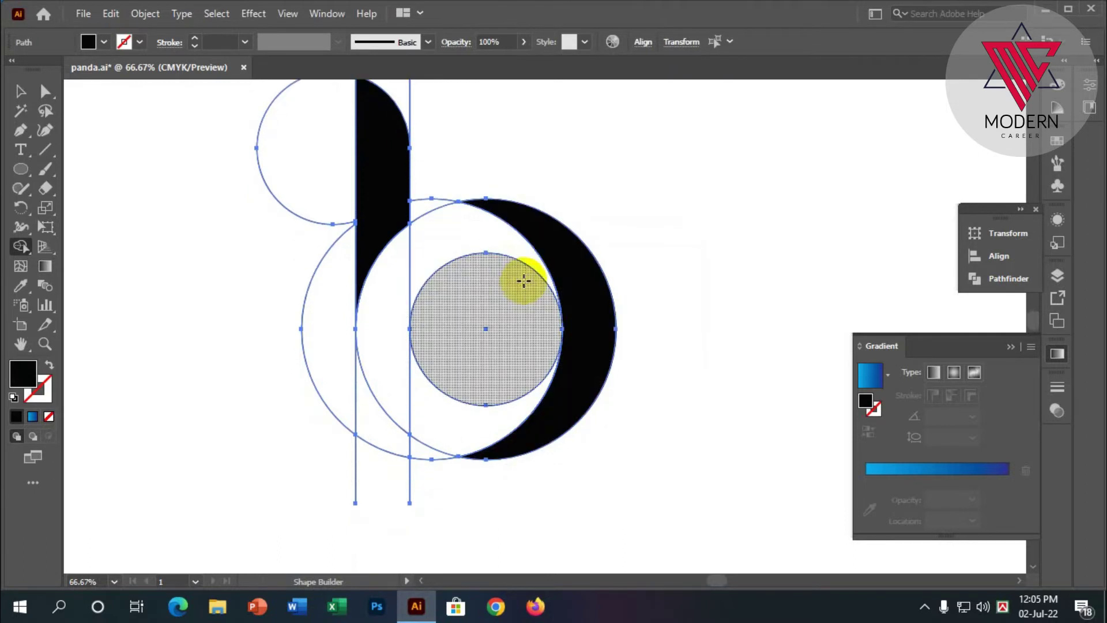
pyautogui.moveTo(453, 241)
pyautogui.mouseDown()
pyautogui.moveTo(397, 320)
pyautogui.moveTo(383, 321)
pyautogui.mouseUp()
pyautogui.scroll(2, 397, 297)
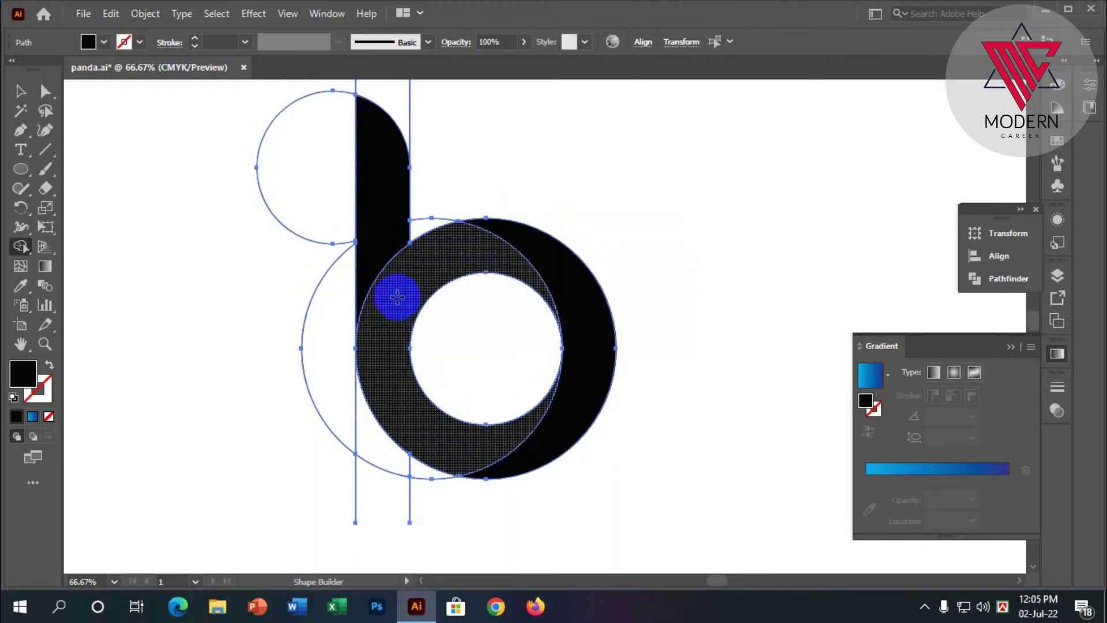
pyautogui.click(18, 91)
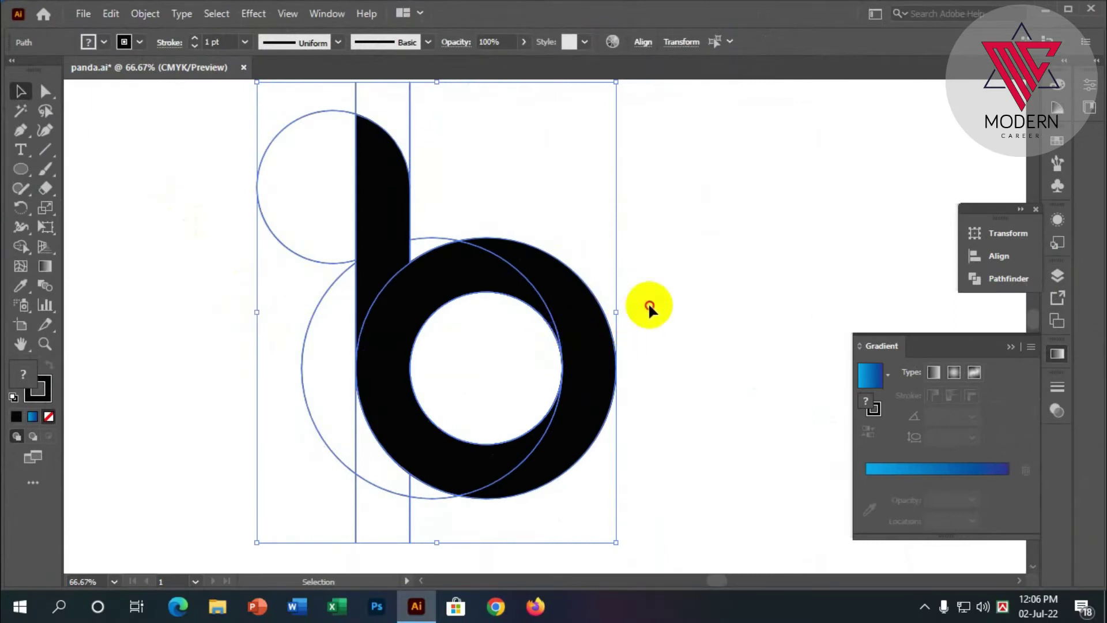
# Step: Move the black b shape right of the guide circles and remove its stroke
pyautogui.click(594, 316)
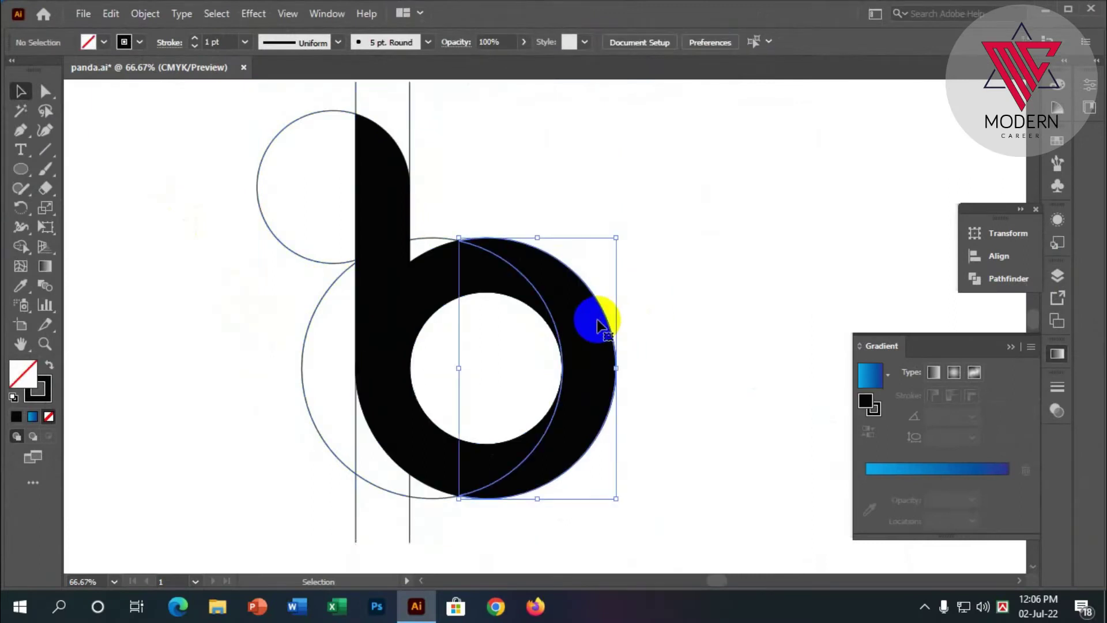
pyautogui.keyDown('shift'); pyautogui.click(383, 302); pyautogui.keyUp('shift')
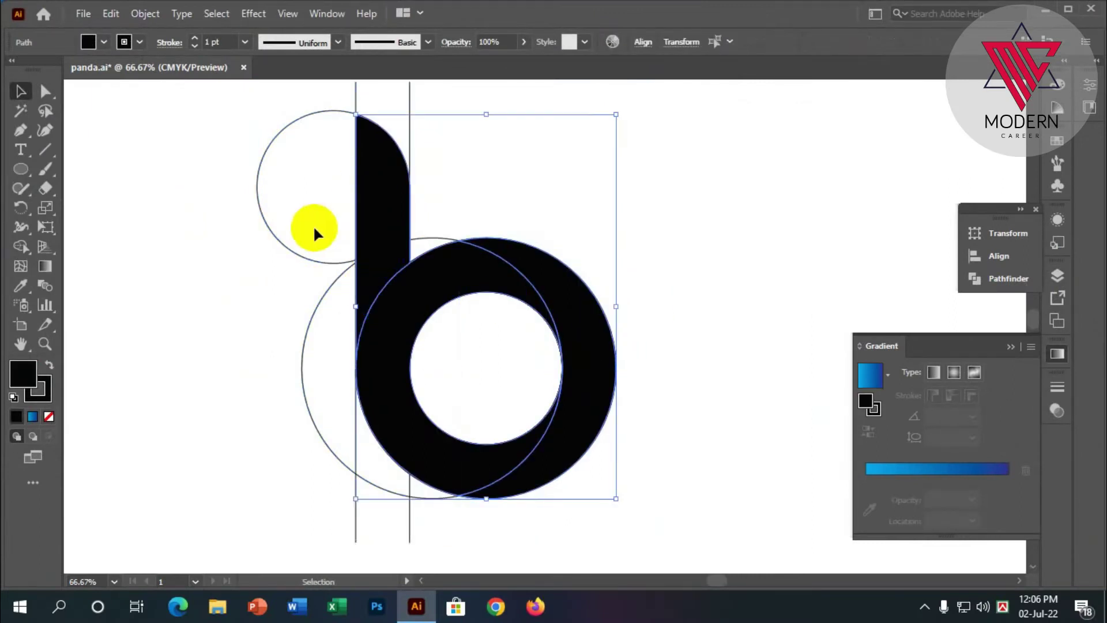
pyautogui.scroll(-1, 315, 230)
pyautogui.moveTo(365, 250); pyautogui.dragTo(618, 280)
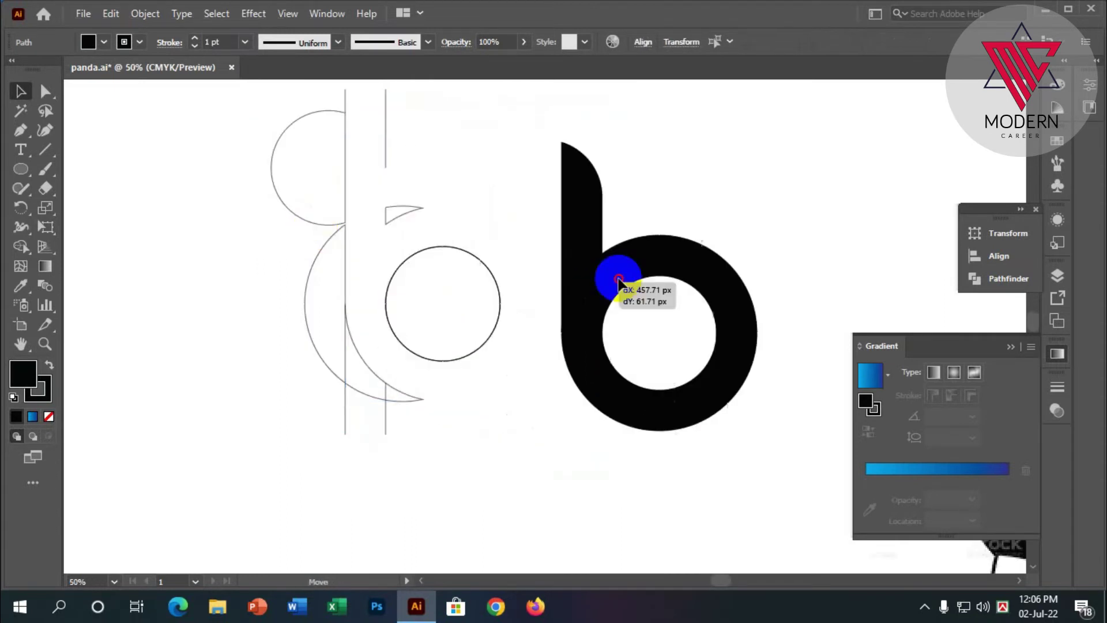
pyautogui.moveTo(618, 280); pyautogui.dragTo(647, 266)
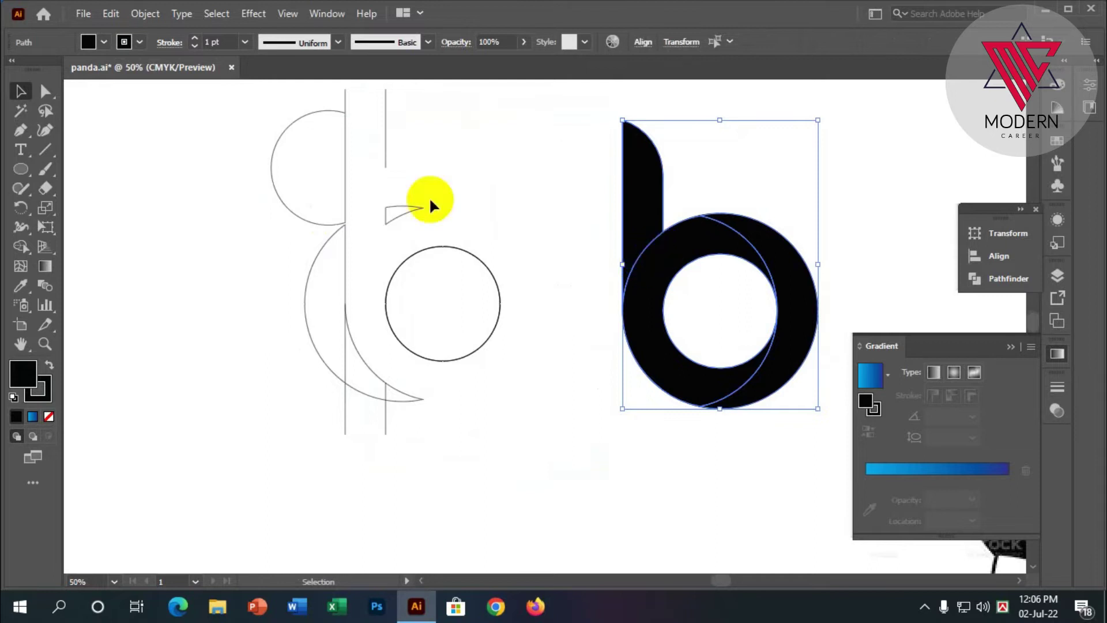
pyautogui.click(48, 414)
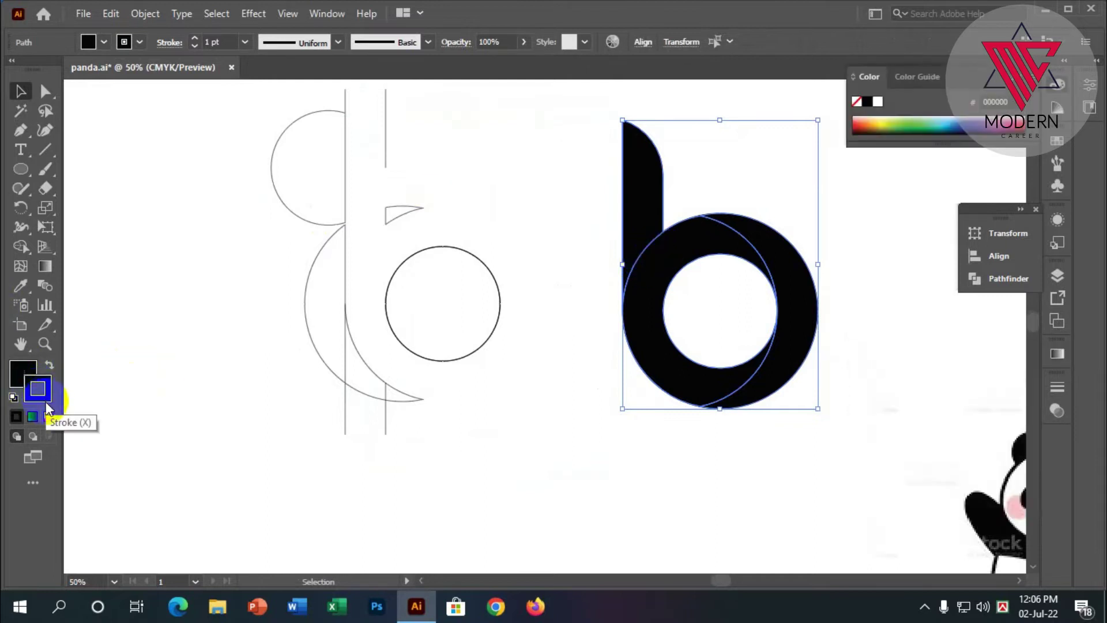
pyautogui.click(24, 372)
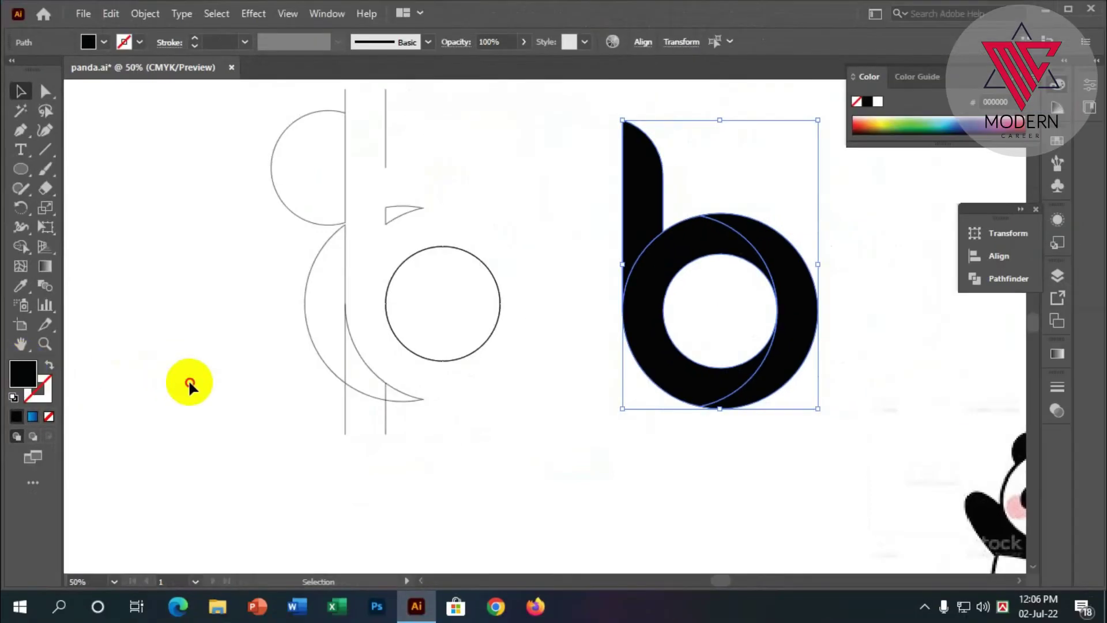
# Step: Move the panda illustration away from the b and select the b's right crescent
pyautogui.click(189, 384)
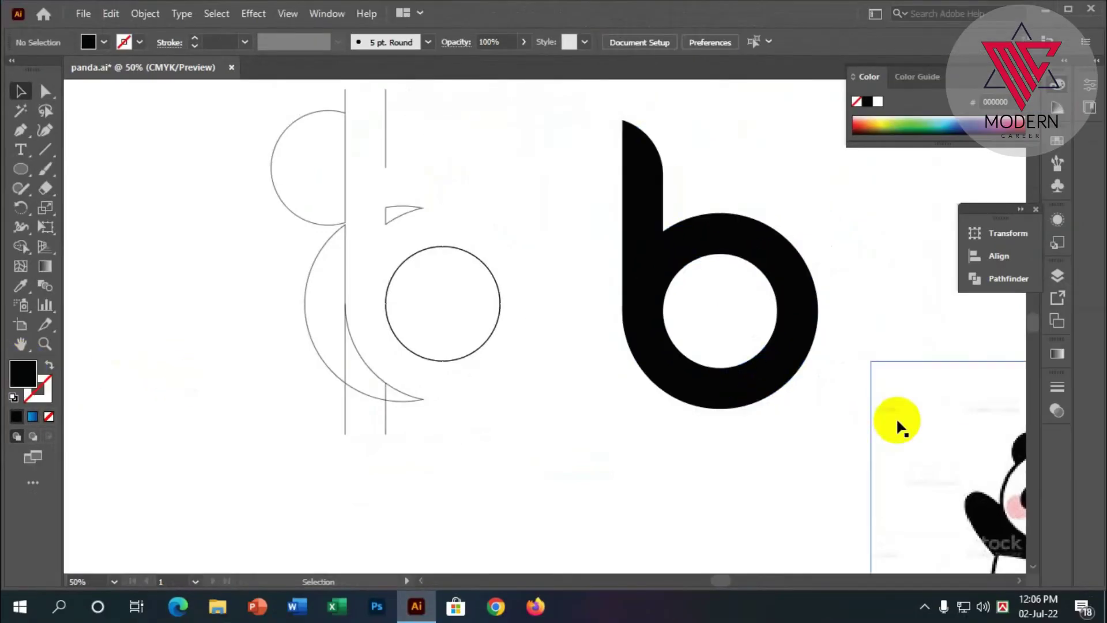
pyautogui.moveTo(896, 421); pyautogui.dragTo(831, 450)
pyautogui.scroll(-2, 808, 427)
pyautogui.scroll(-1, 538, 371)
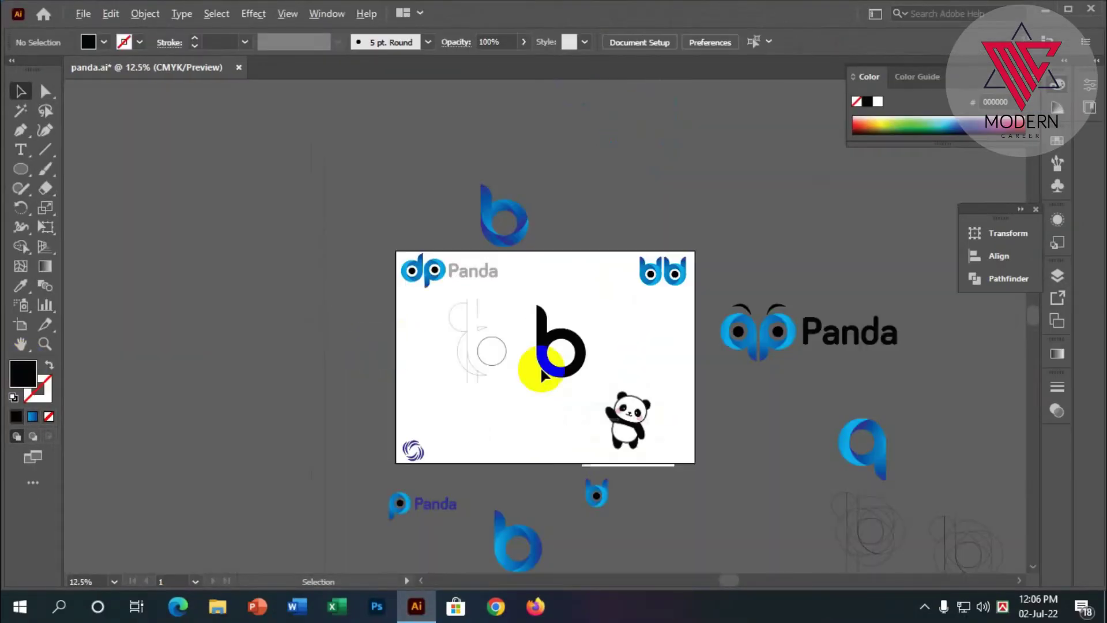
pyautogui.scroll(1, 563, 358)
pyautogui.scroll(1, 568, 346)
pyautogui.scroll(1, 568, 335)
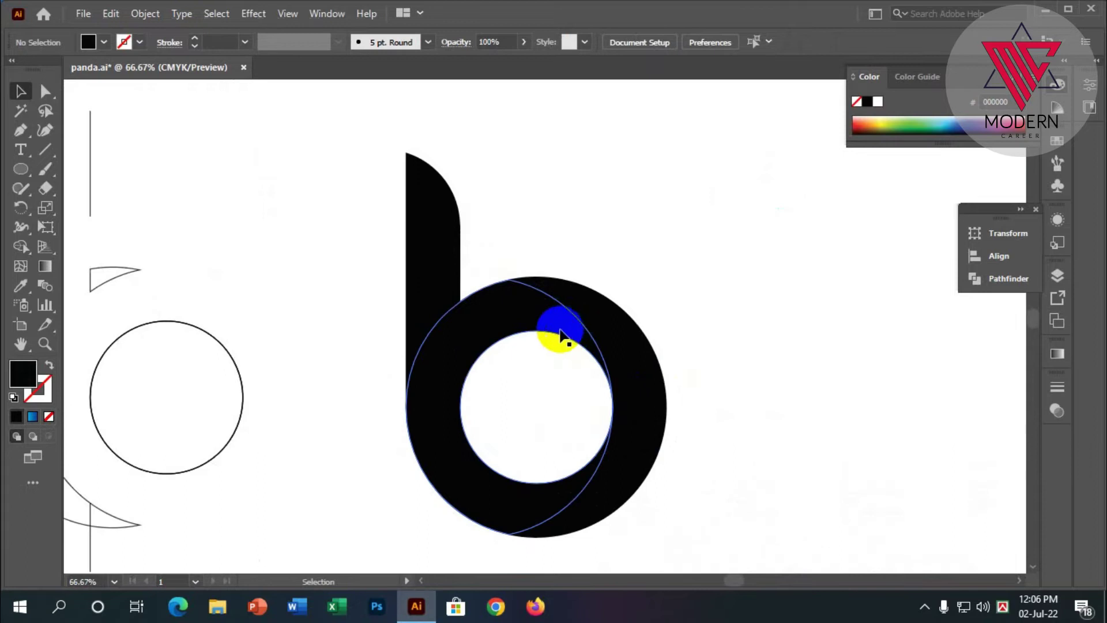
pyautogui.scroll(-1, 428, 290)
pyautogui.scroll(-1, 623, 301)
pyautogui.scroll(2, 579, 334)
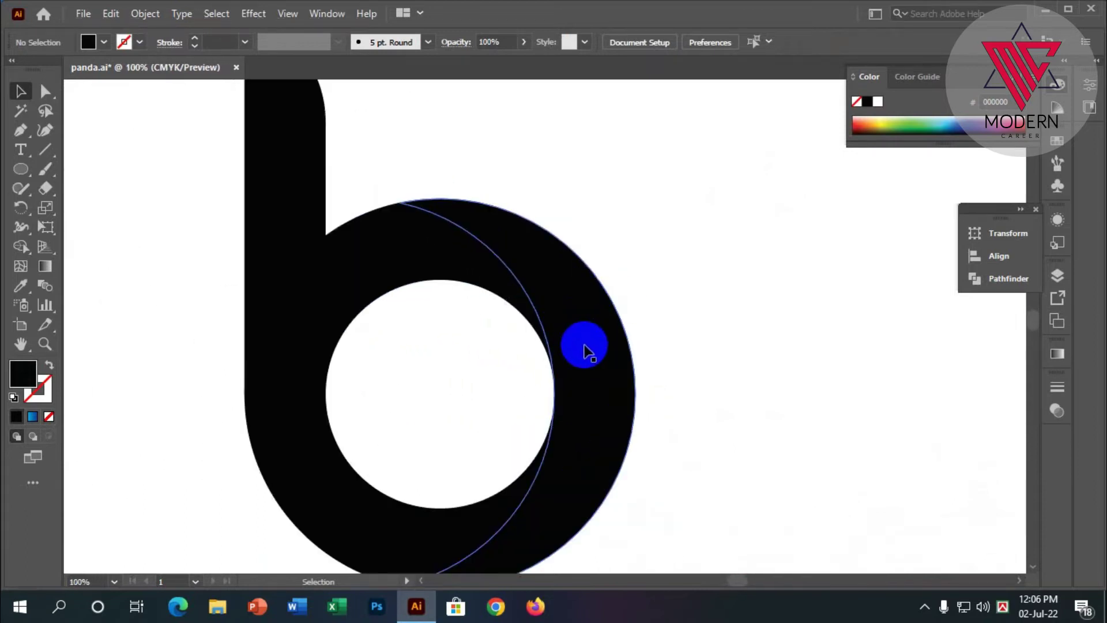
pyautogui.scroll(-1, 584, 346)
pyautogui.click(591, 332)
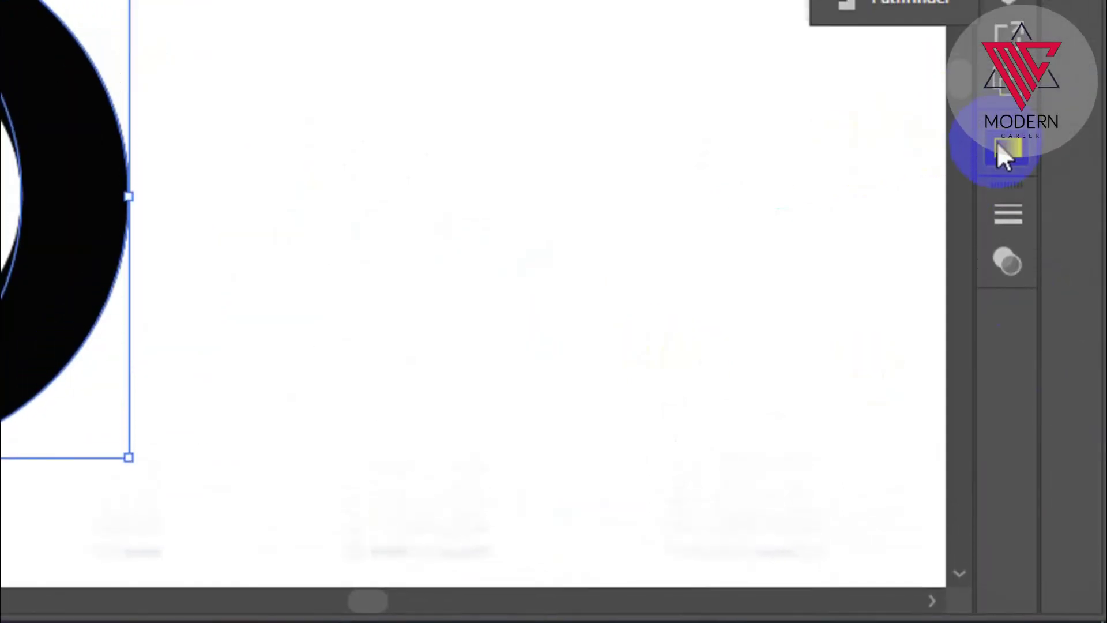
# Step: Give the right crescent a linear gradient running from light blue to dark blue
pyautogui.click(1003, 152)
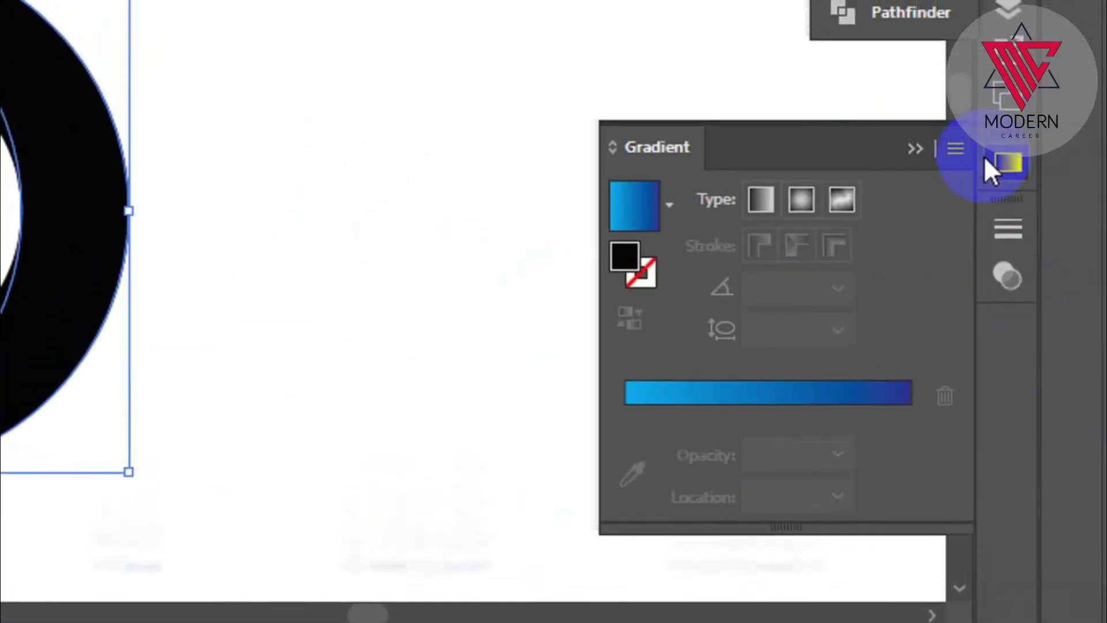
pyautogui.click(791, 266)
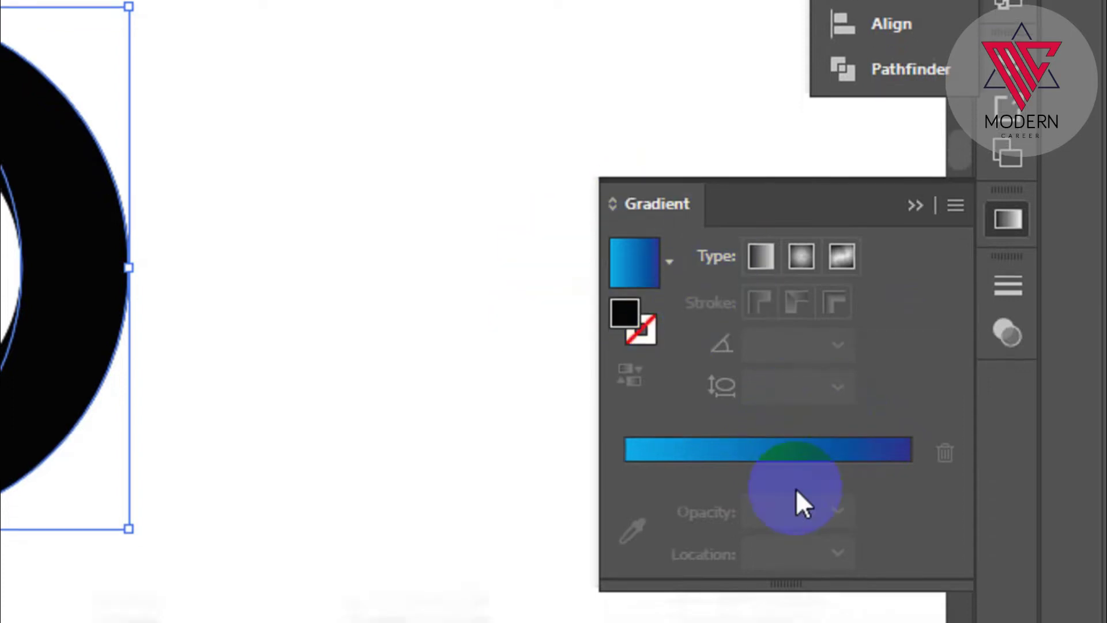
pyautogui.click(786, 453)
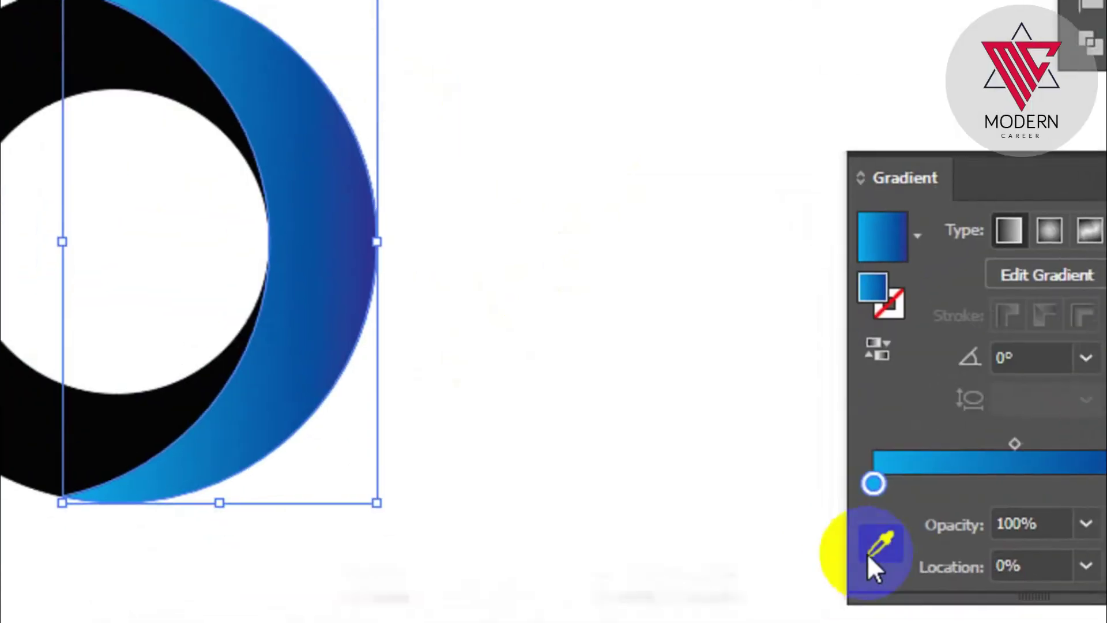
pyautogui.doubleClick(832, 463)
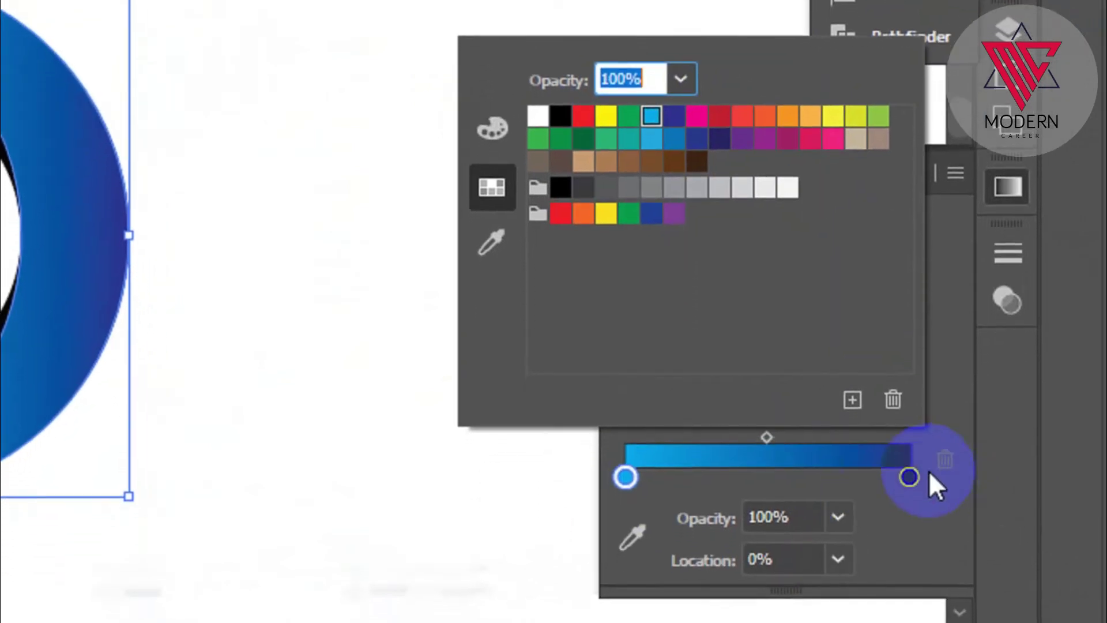
pyautogui.doubleClick(910, 477)
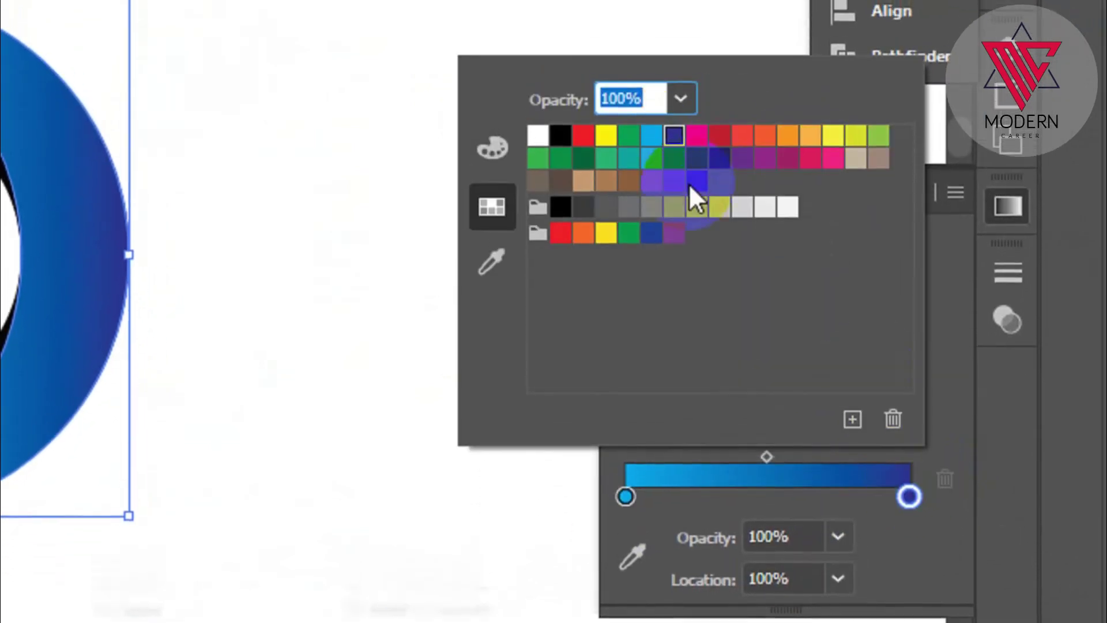
pyautogui.click(470, 263)
pyautogui.click(364, 199)
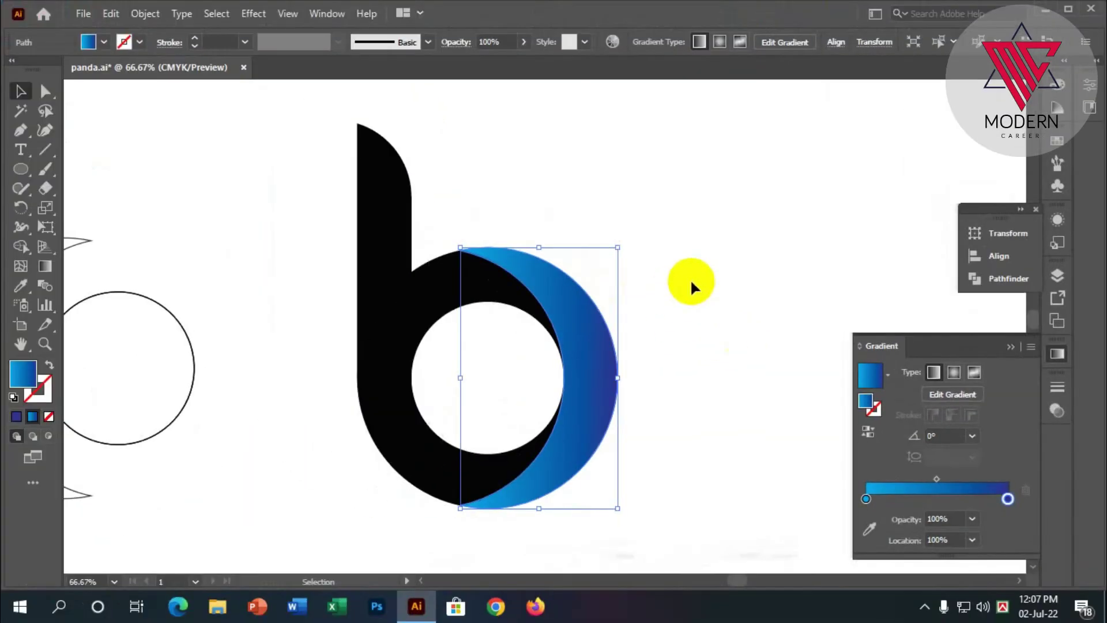
pyautogui.click(692, 286)
pyautogui.click(588, 358)
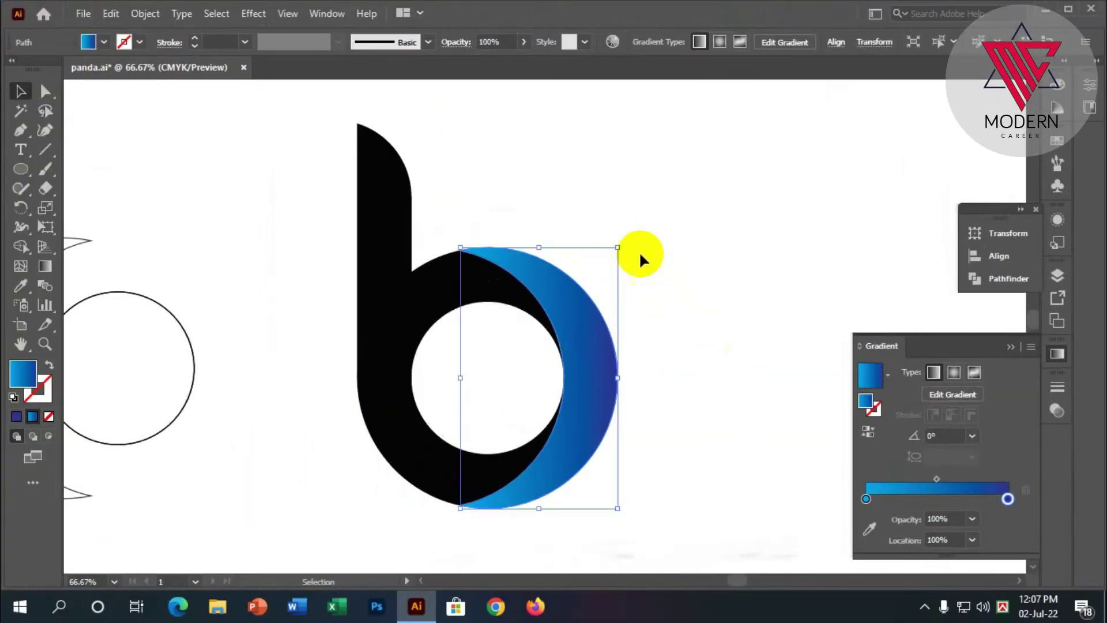
pyautogui.click(408, 196)
# Step: Eyedropper the crescent's blue gradient onto the b's stem, then onto the black ring
pyautogui.click(21, 286)
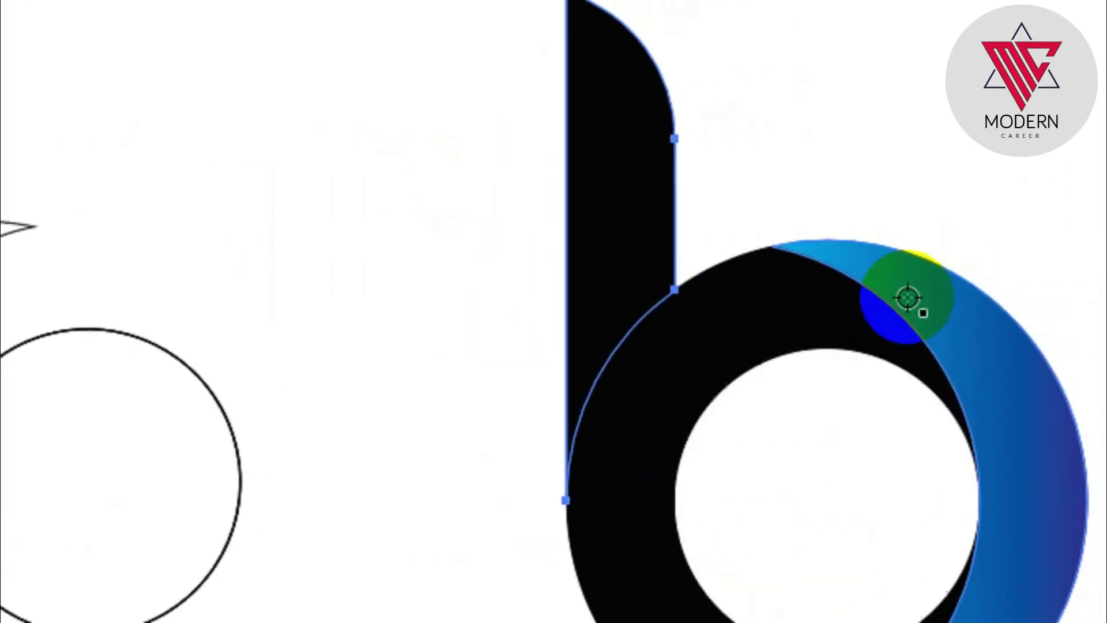
pyautogui.click(533, 275)
pyautogui.click(40, 58)
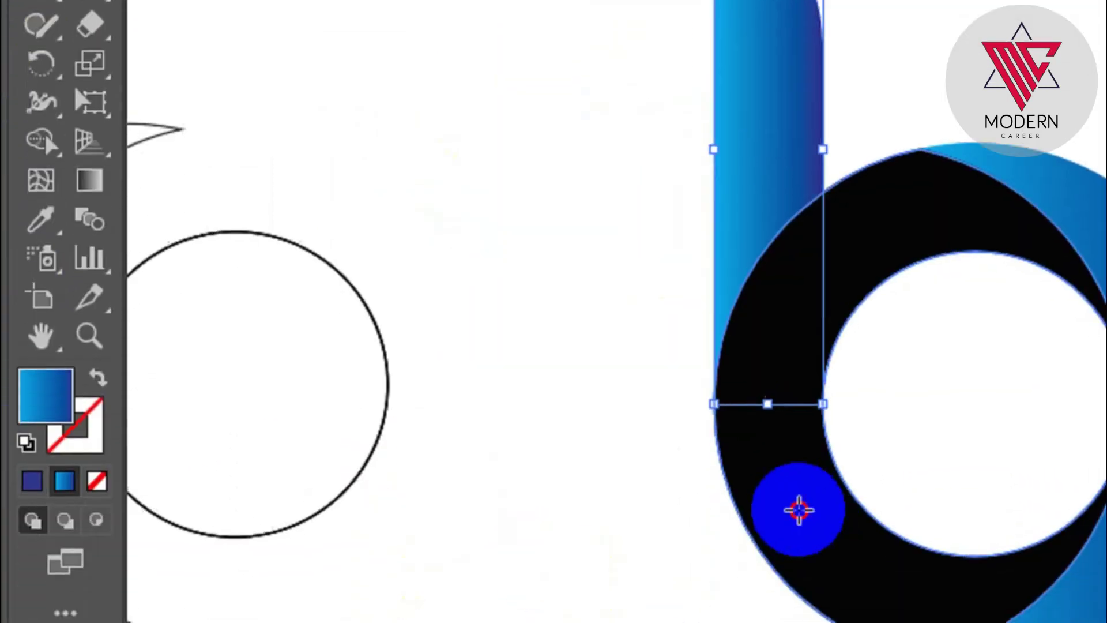
pyautogui.click(798, 509)
pyautogui.click(41, 213)
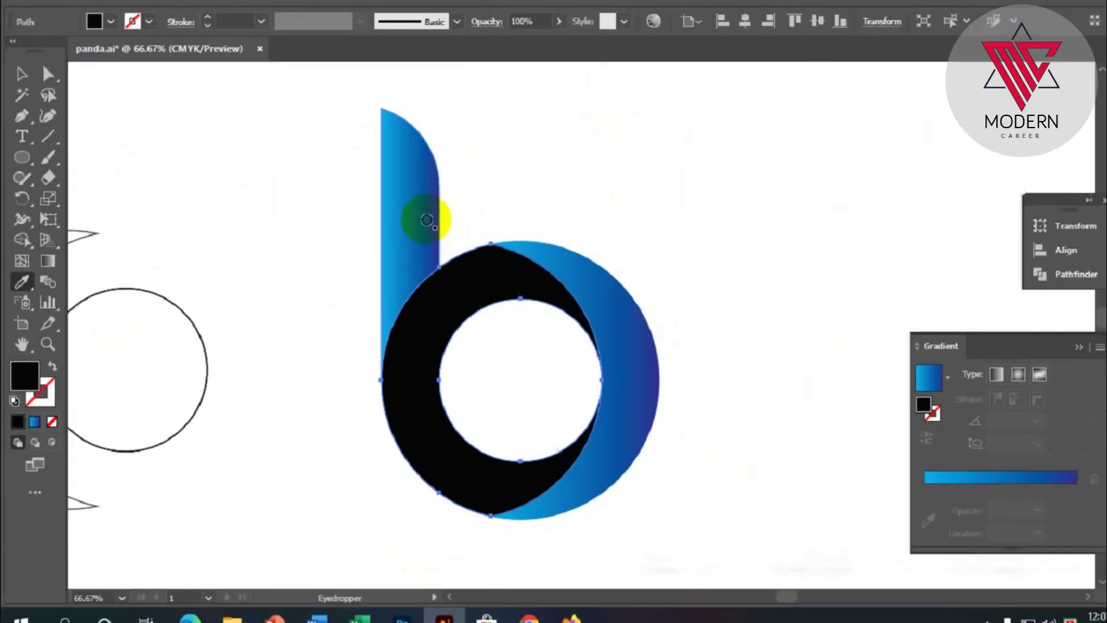
pyautogui.click(768, 138)
pyautogui.click(311, 236)
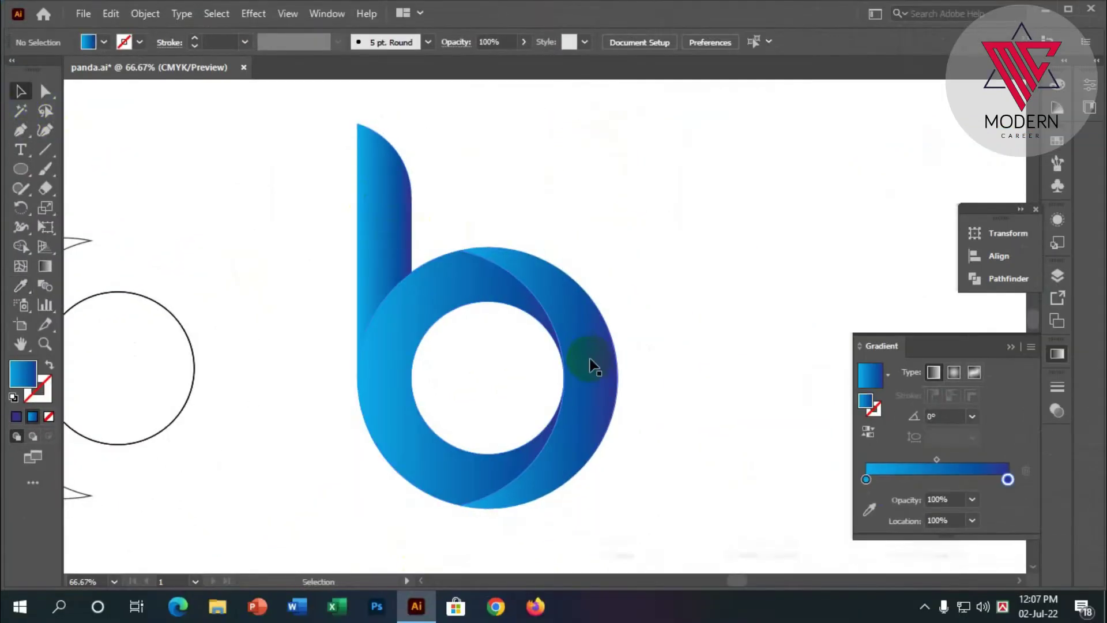
pyautogui.scroll(-2, 597, 362)
pyautogui.click(581, 311)
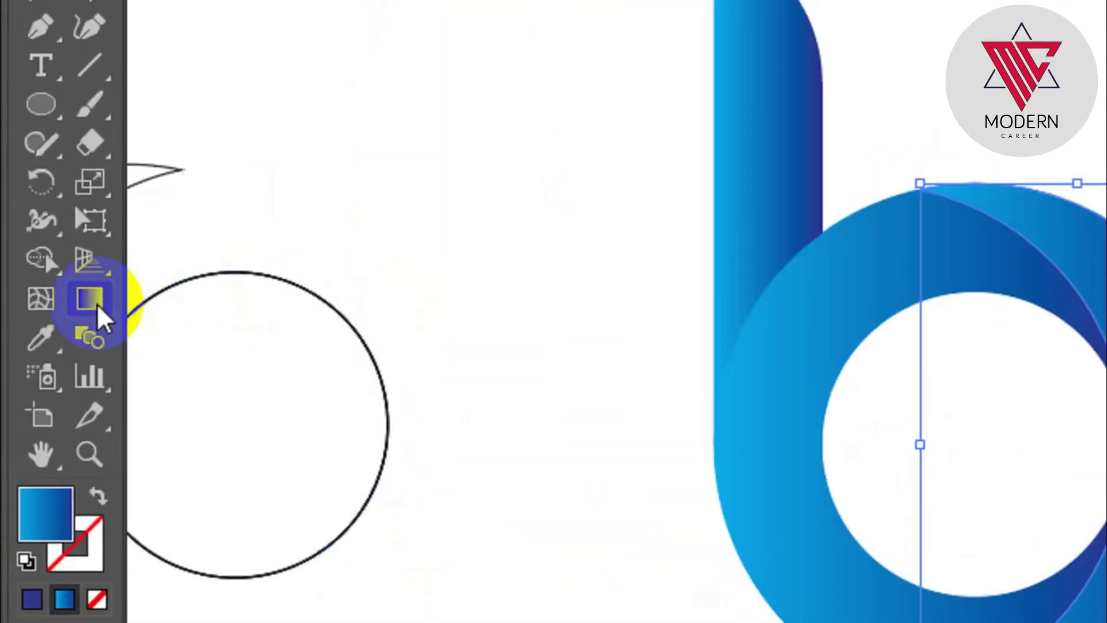
# Step: Redraw the crescent's gradient with the Gradient tool to run right to left
pyautogui.click(46, 268)
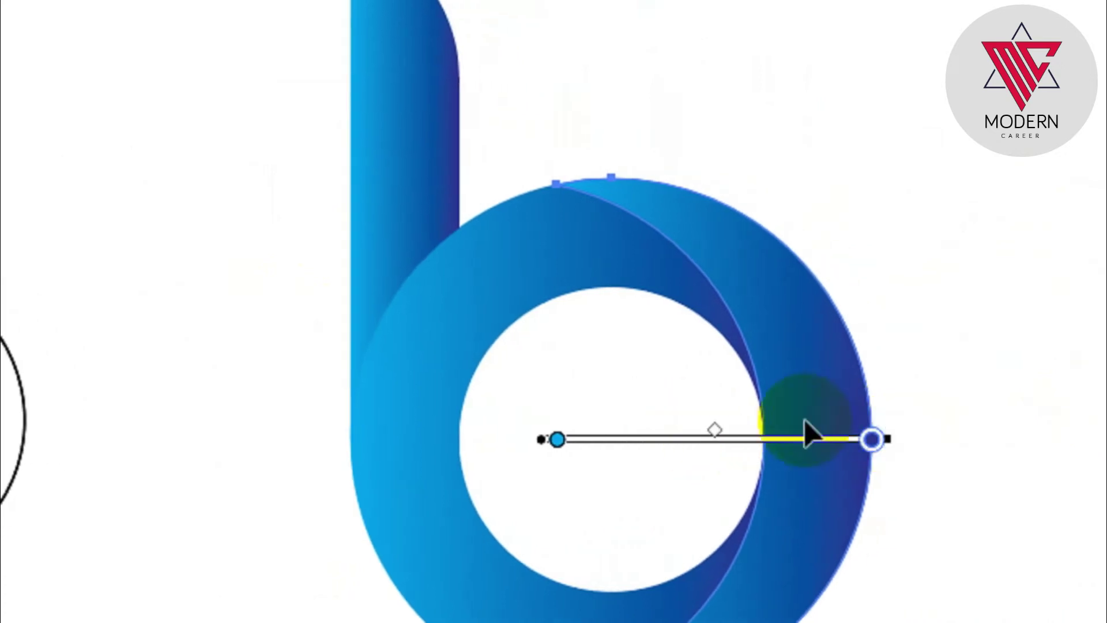
pyautogui.moveTo(514, 397)
pyautogui.mouseDown()
pyautogui.moveTo(807, 400)
pyautogui.moveTo(971, 378)
pyautogui.mouseUp()
pyautogui.moveTo(1092, 302); pyautogui.dragTo(52, 379)
pyautogui.moveTo(942, 304); pyautogui.dragTo(500, 357)
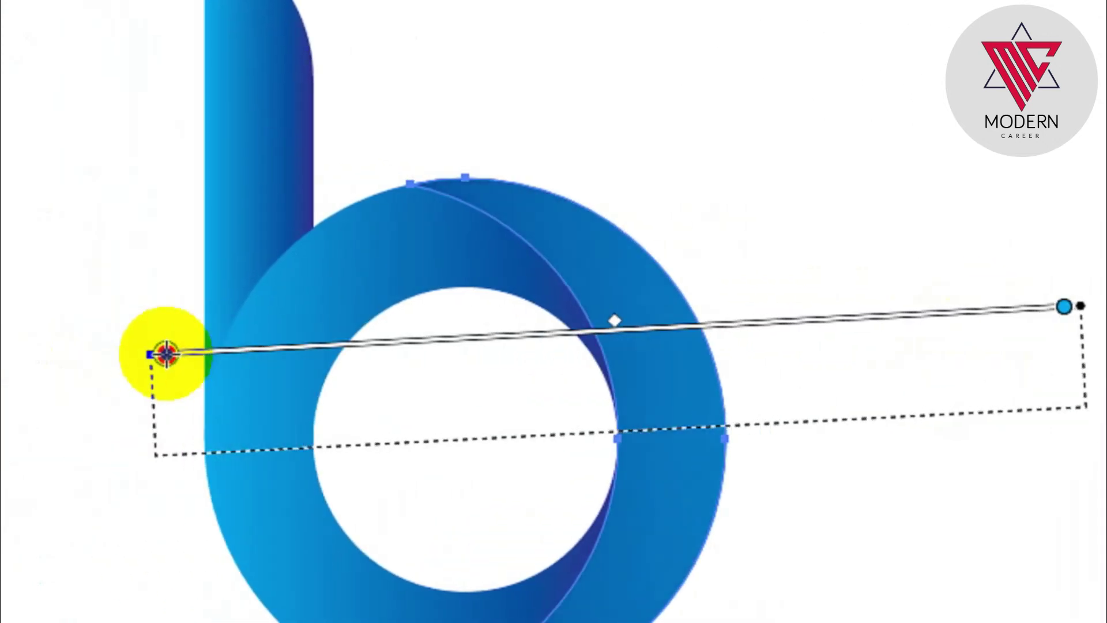
pyautogui.moveTo(833, 316); pyautogui.dragTo(828, 289)
# Step: Redirect the ring's gradient so it runs horizontally
pyautogui.click(36, 58)
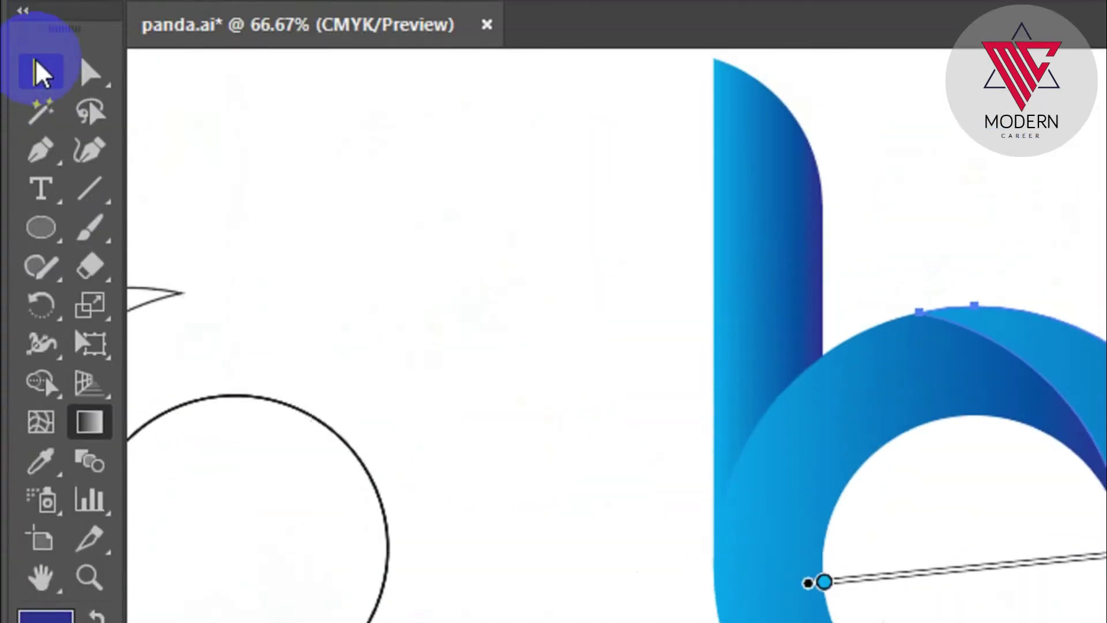
pyautogui.click(479, 329)
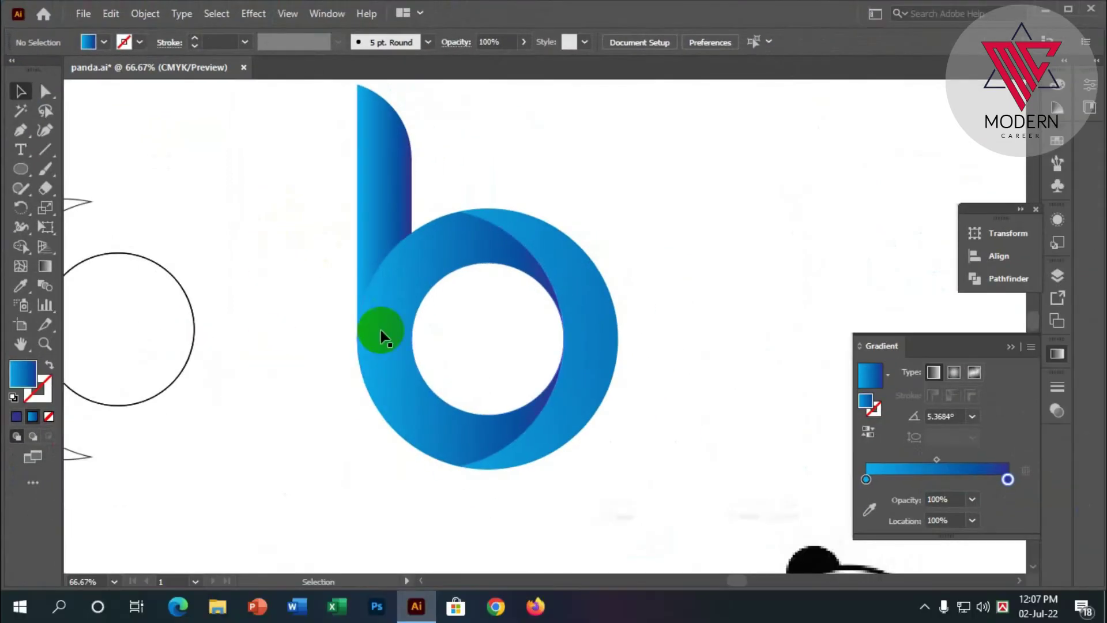
pyautogui.click(381, 336)
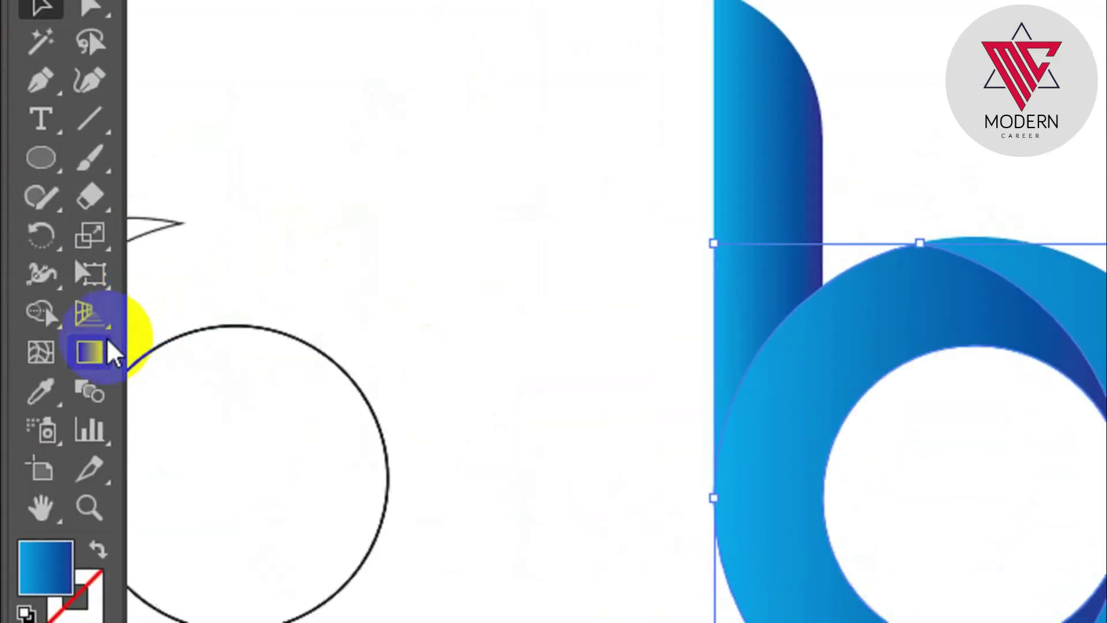
pyautogui.click(113, 351)
pyautogui.moveTo(841, 467); pyautogui.dragTo(846, 428)
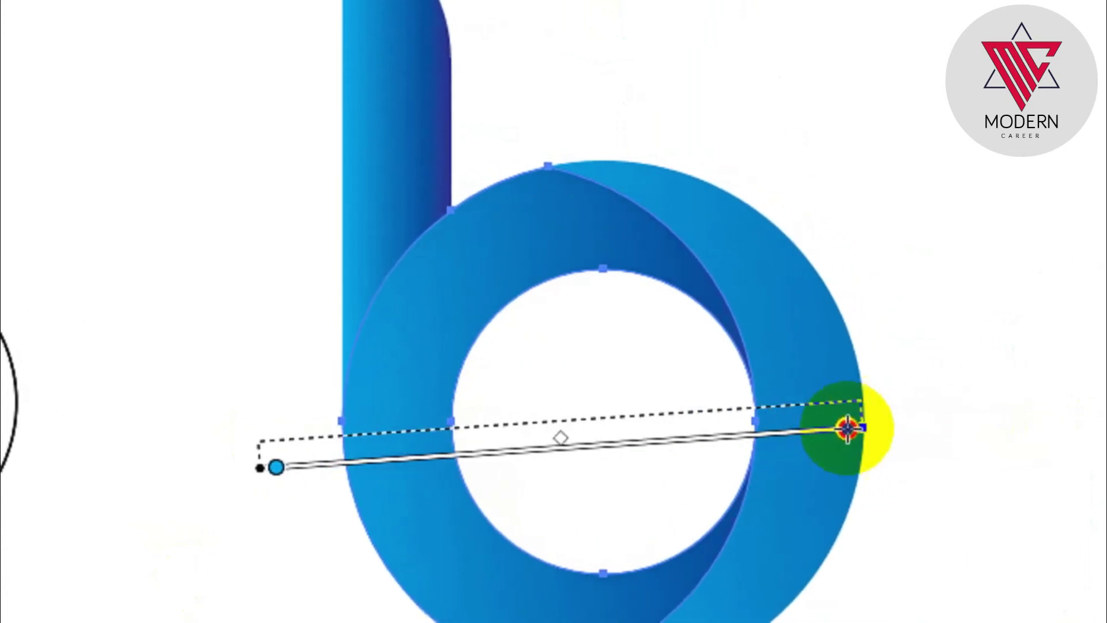
pyautogui.moveTo(836, 398)
pyautogui.mouseDown()
pyautogui.moveTo(795, 396)
pyautogui.moveTo(862, 422)
pyautogui.mouseUp()
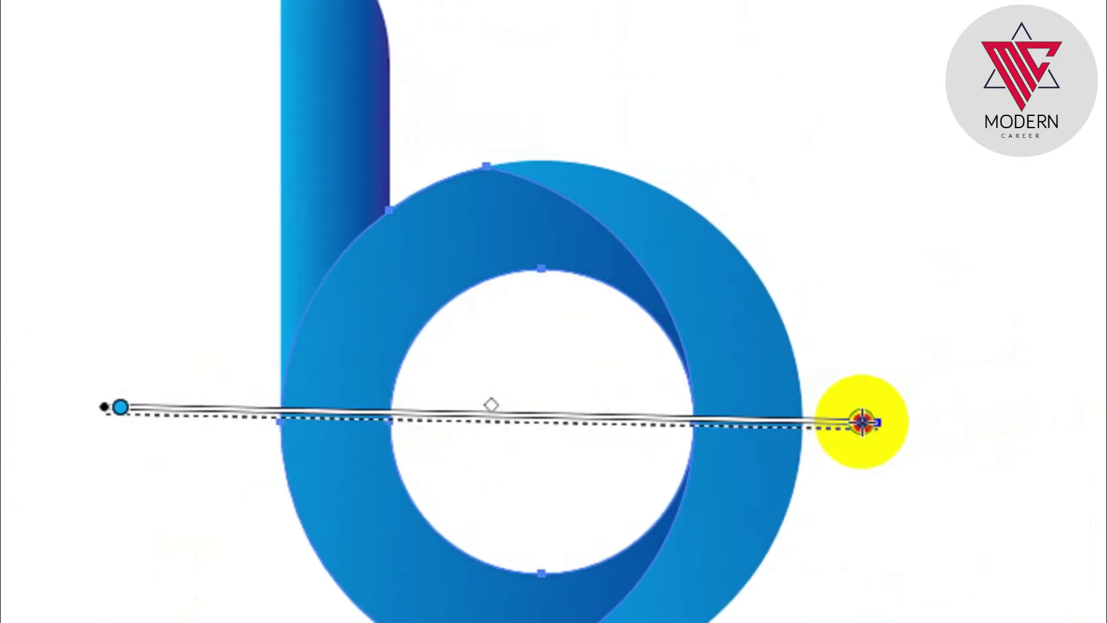
# Step: Redraw the stem's gradient from lower left to top so it darkens upward
pyautogui.press('v')
pyautogui.click(744, 300)
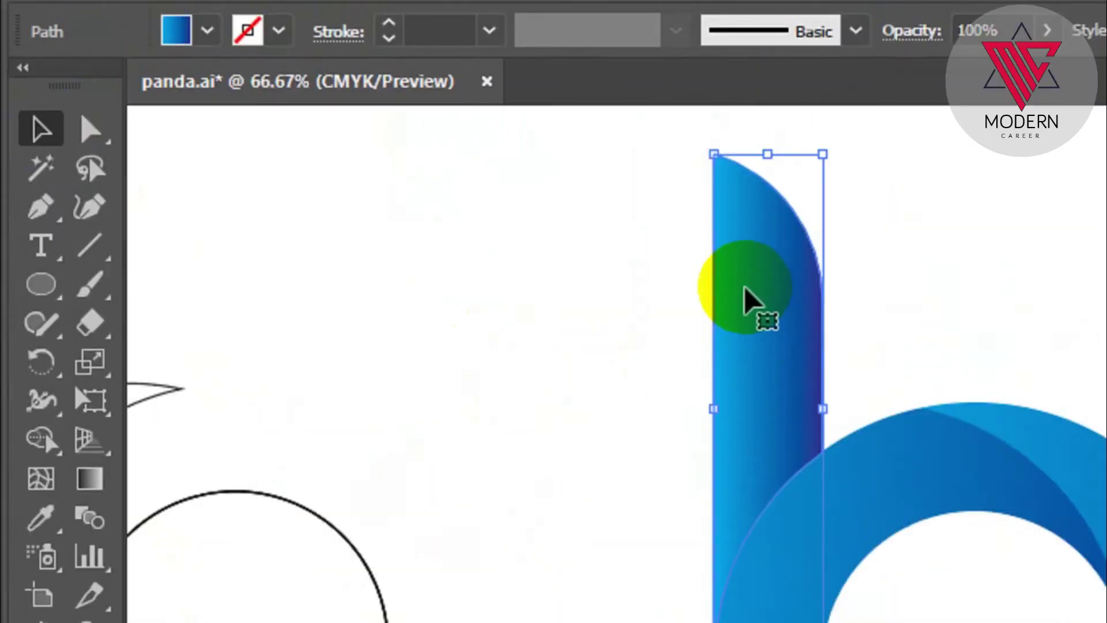
pyautogui.click(89, 479)
pyautogui.moveTo(660, 529)
pyautogui.mouseDown()
pyautogui.moveTo(743, 205)
pyautogui.moveTo(787, 126)
pyautogui.mouseUp()
pyautogui.moveTo(669, 563); pyautogui.dragTo(721, 151)
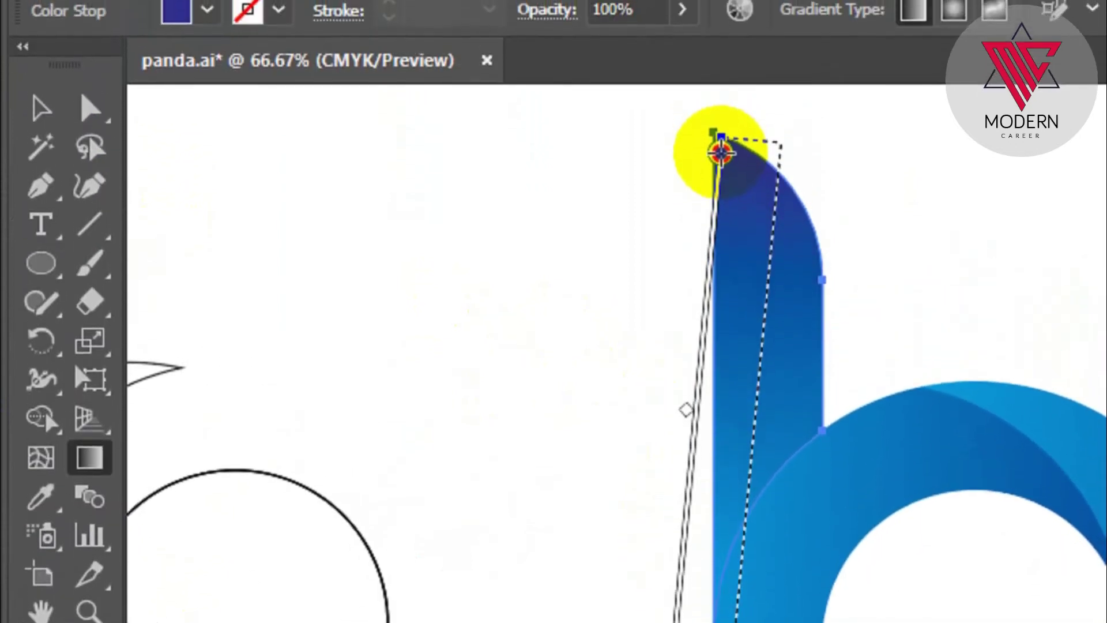
# Step: Select all the b's pieces, group them with Ctrl+G, and zoom out
pyautogui.click(42, 109)
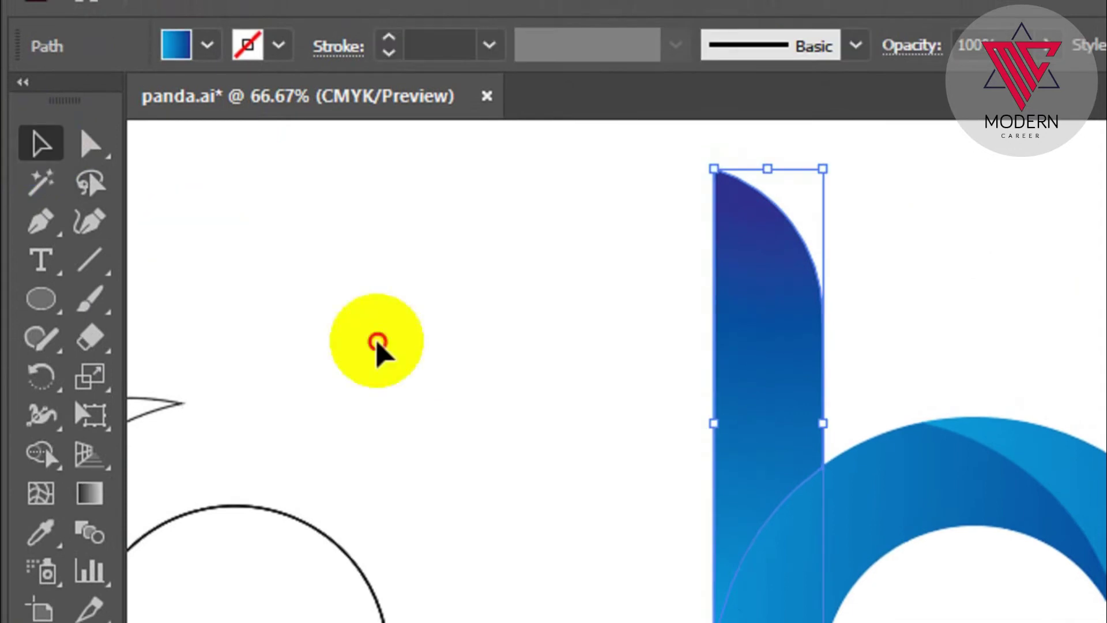
pyautogui.click(378, 343)
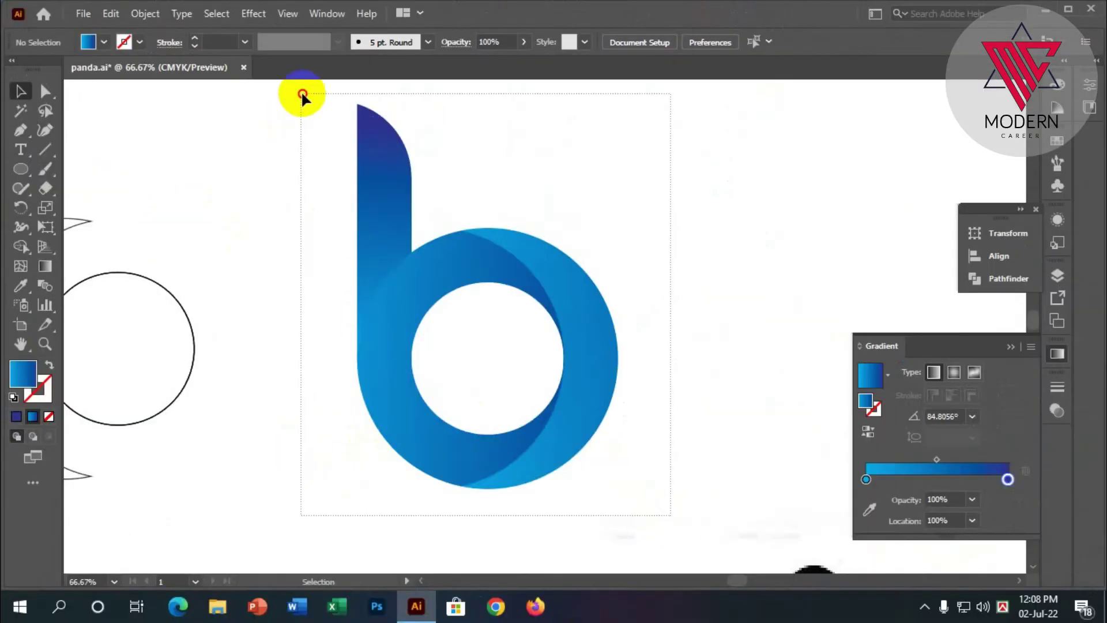
pyautogui.moveTo(302, 93); pyautogui.dragTo(305, 99)
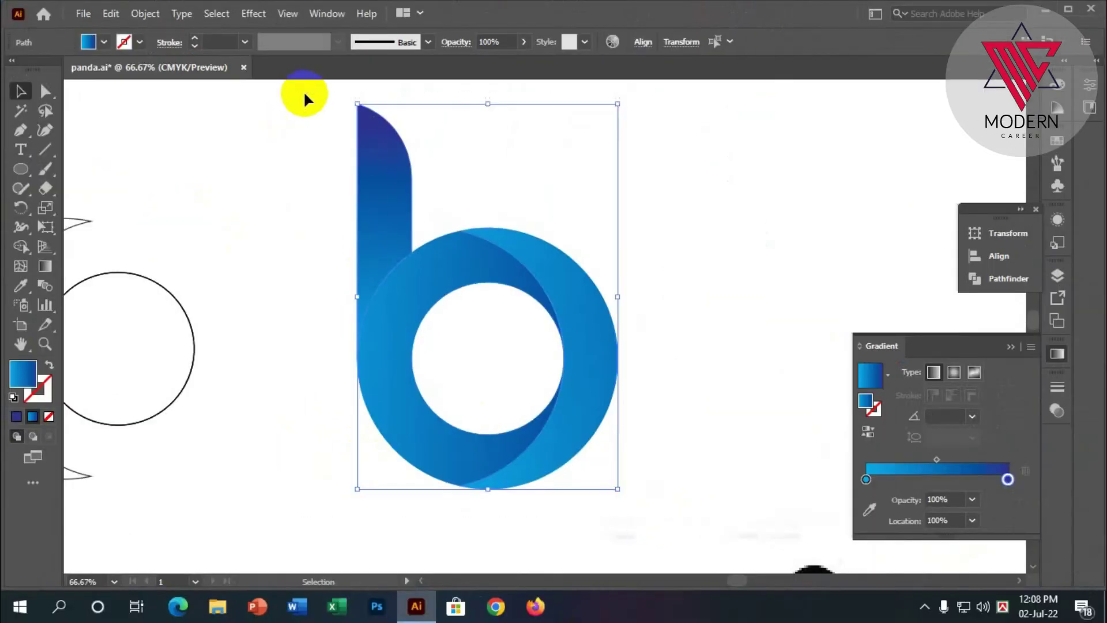
pyautogui.hotkey('ctrl', 'g')
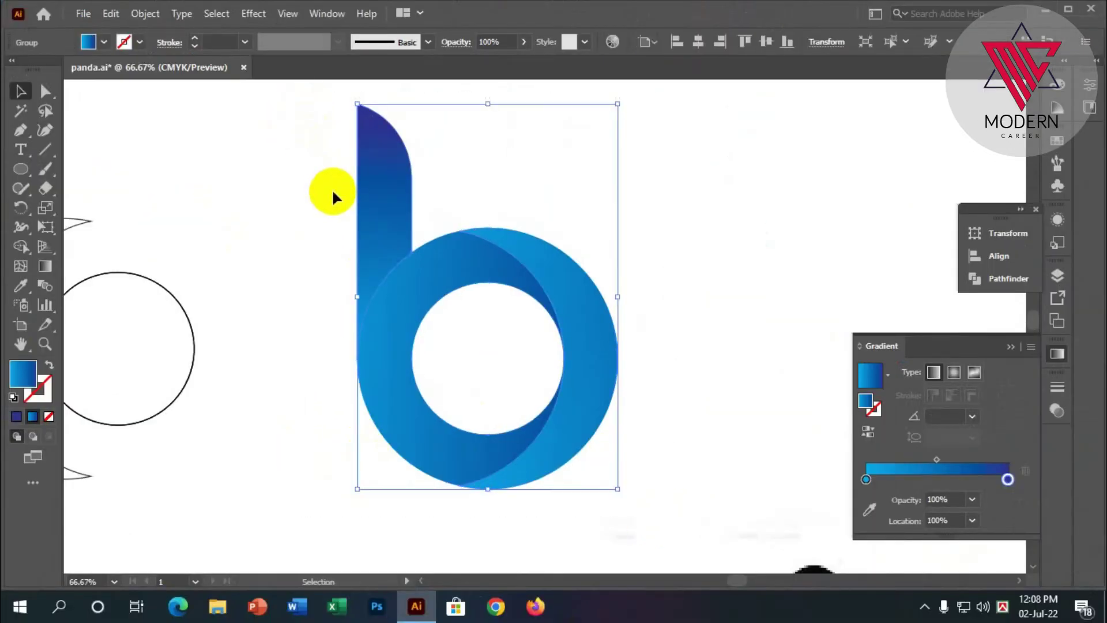
pyautogui.click(337, 196)
pyautogui.hotkey('ctrl', '-')
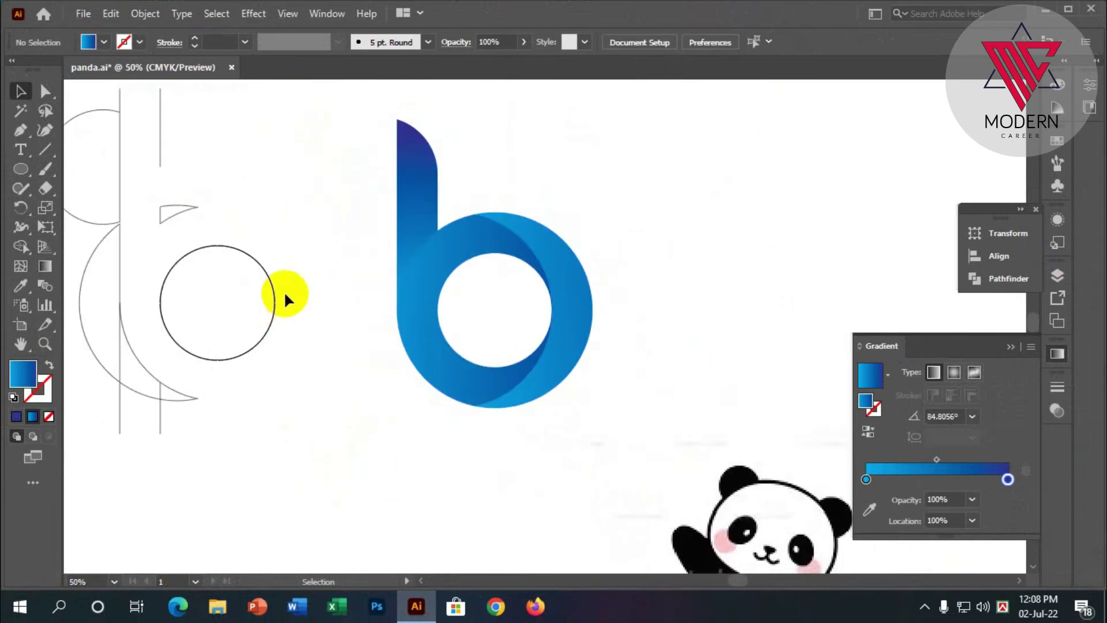
# Step: Copy the sketch circle, make it solid black, and shrink it into the b's ring
pyautogui.moveTo(275, 294); pyautogui.dragTo(384, 443)
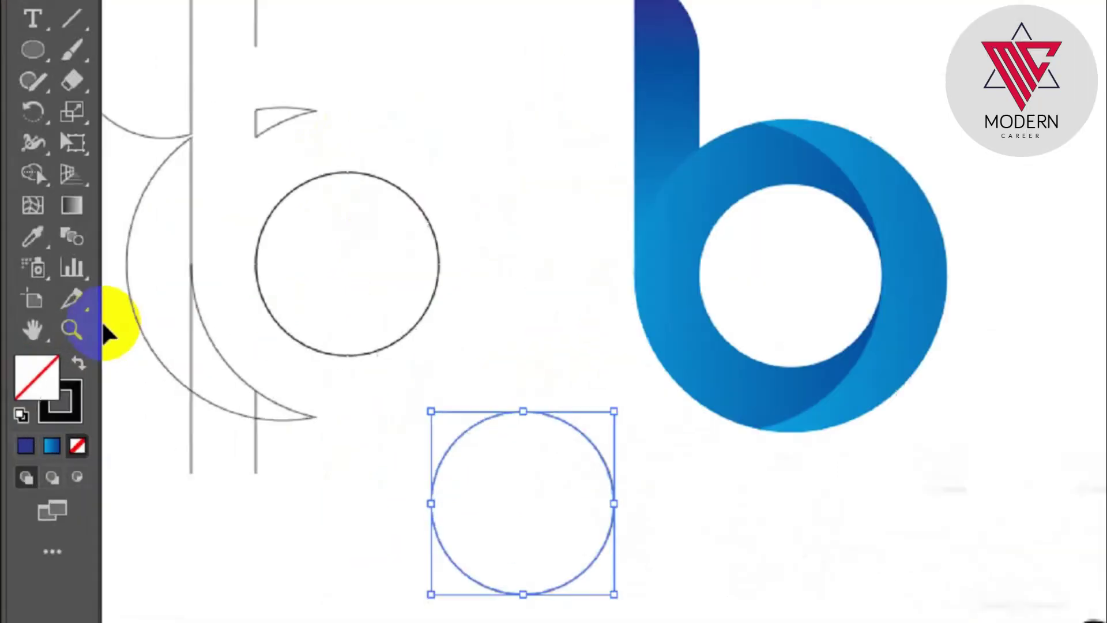
pyautogui.click(49, 364)
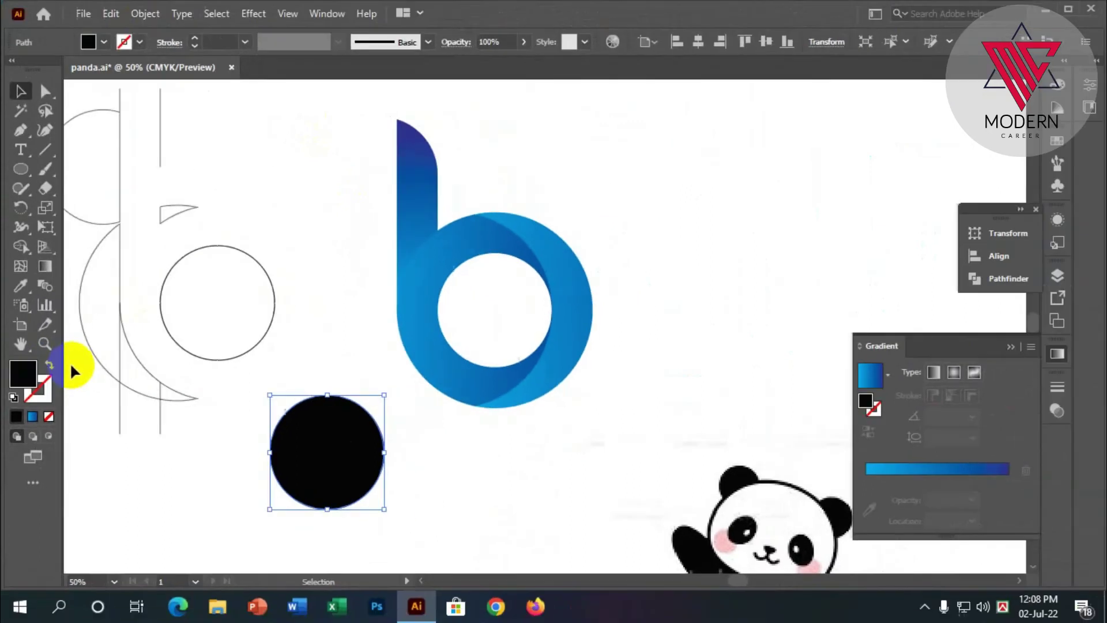
pyautogui.moveTo(328, 468)
pyautogui.mouseDown()
pyautogui.moveTo(331, 398)
pyautogui.moveTo(291, 437)
pyautogui.moveTo(503, 320)
pyautogui.mouseUp()
pyautogui.click(547, 274)
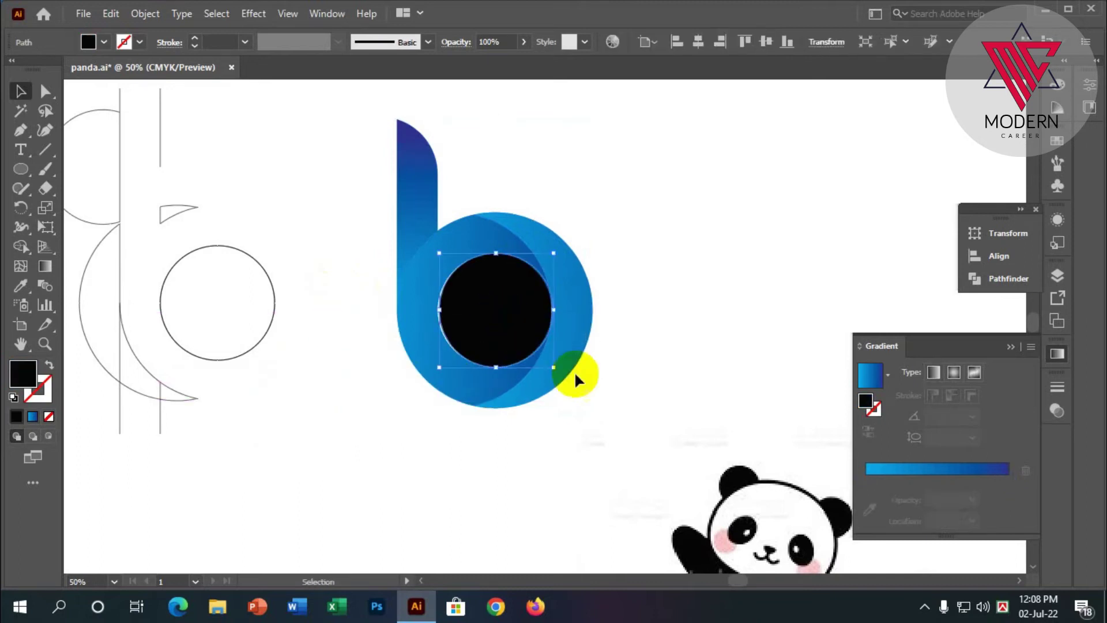
pyautogui.moveTo(552, 365); pyautogui.dragTo(532, 346)
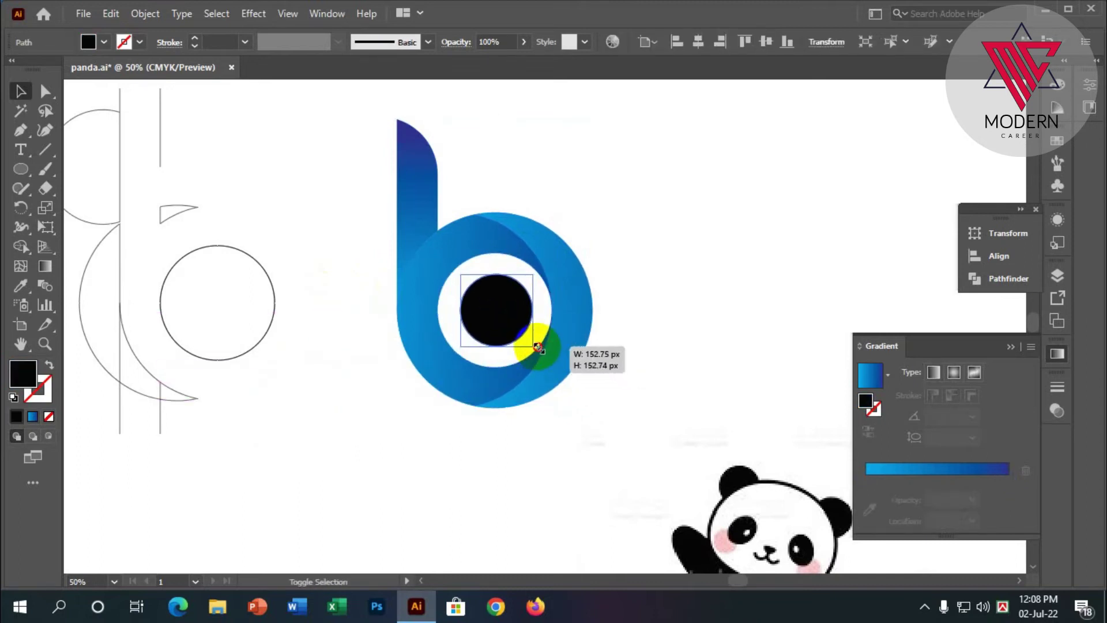
pyautogui.click(591, 398)
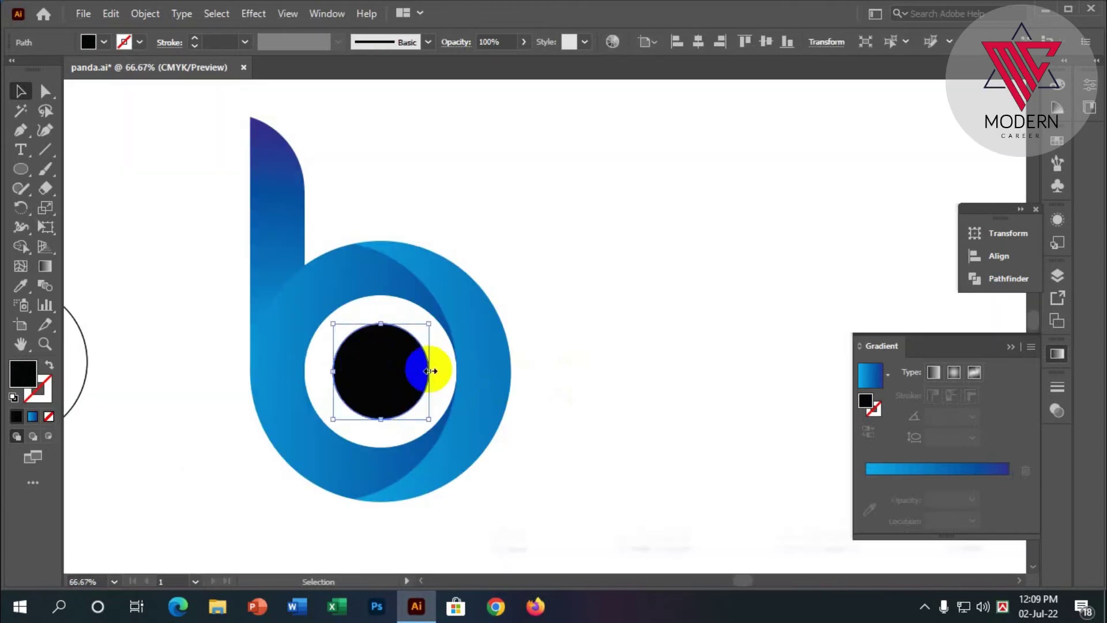
pyautogui.click(529, 371)
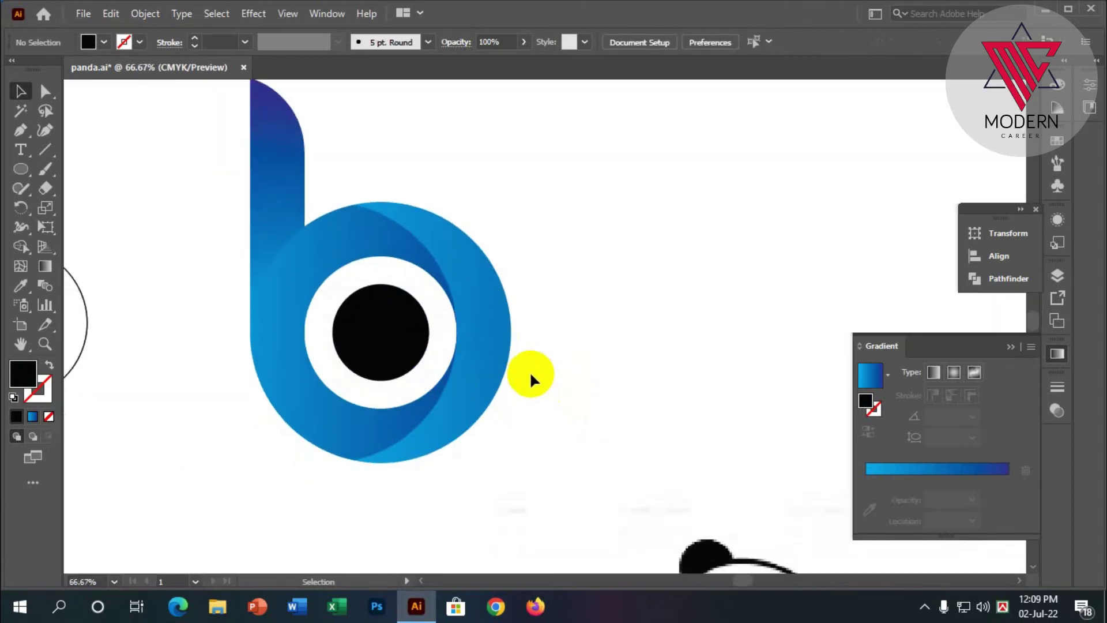
pyautogui.scroll(-2, 530, 371)
pyautogui.moveTo(567, 450); pyautogui.dragTo(365, 186)
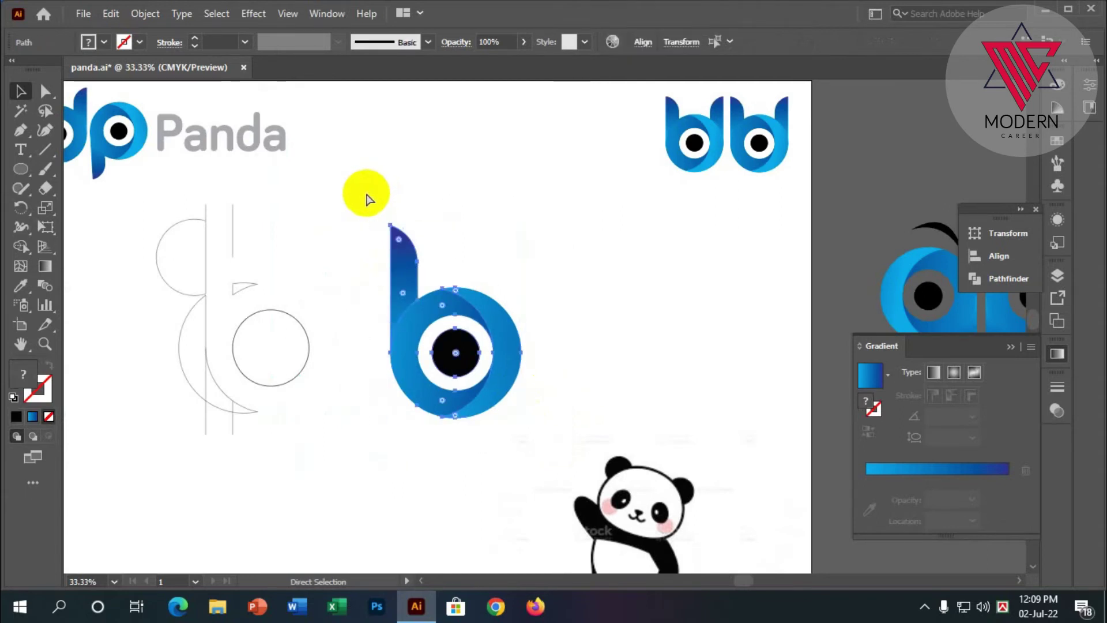
# Step: Reflect the eyed b across the horizontal axis to turn it into a p
pyautogui.click(658, 262)
pyautogui.scroll(-2, 539, 329)
pyautogui.scroll(1, 539, 329)
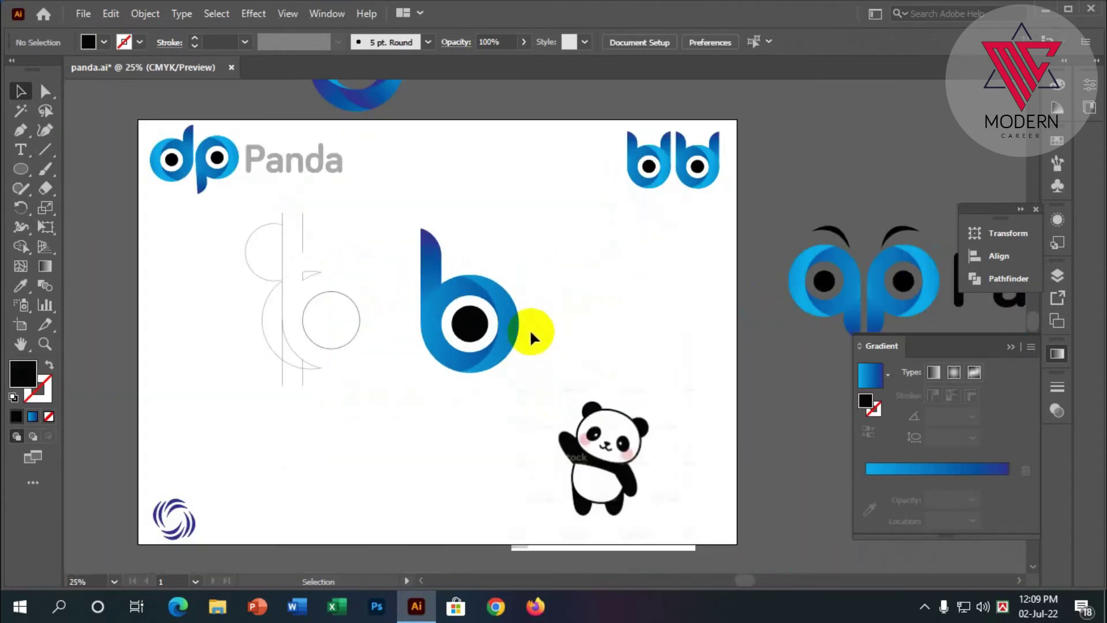
pyautogui.scroll(1, 515, 349)
pyautogui.scroll(-1, 632, 289)
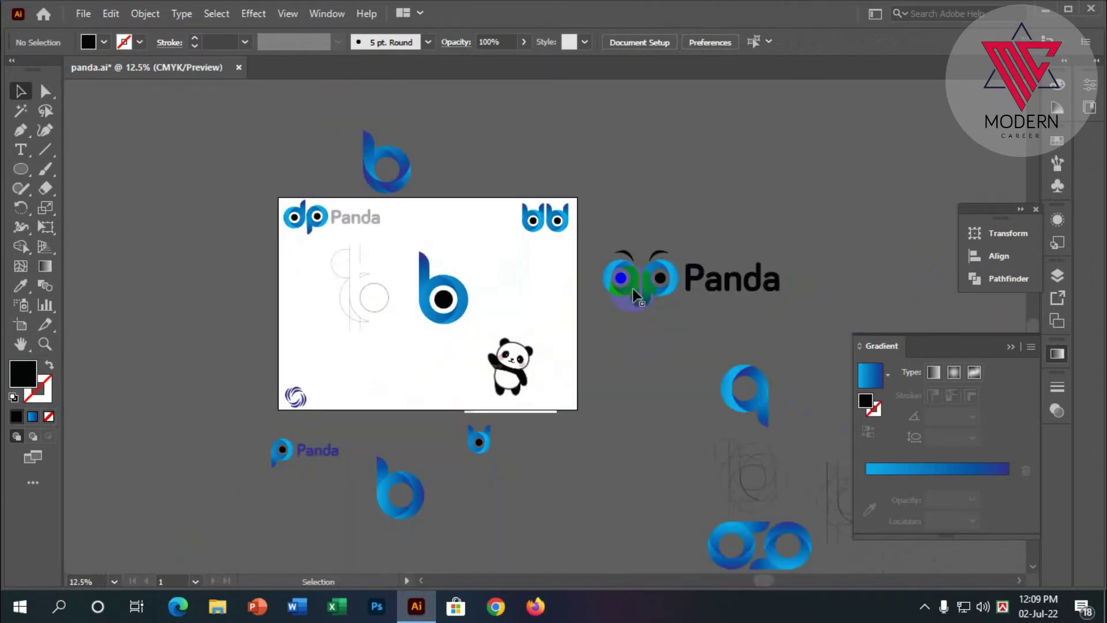
pyautogui.scroll(1, 633, 278)
pyautogui.click(289, 301)
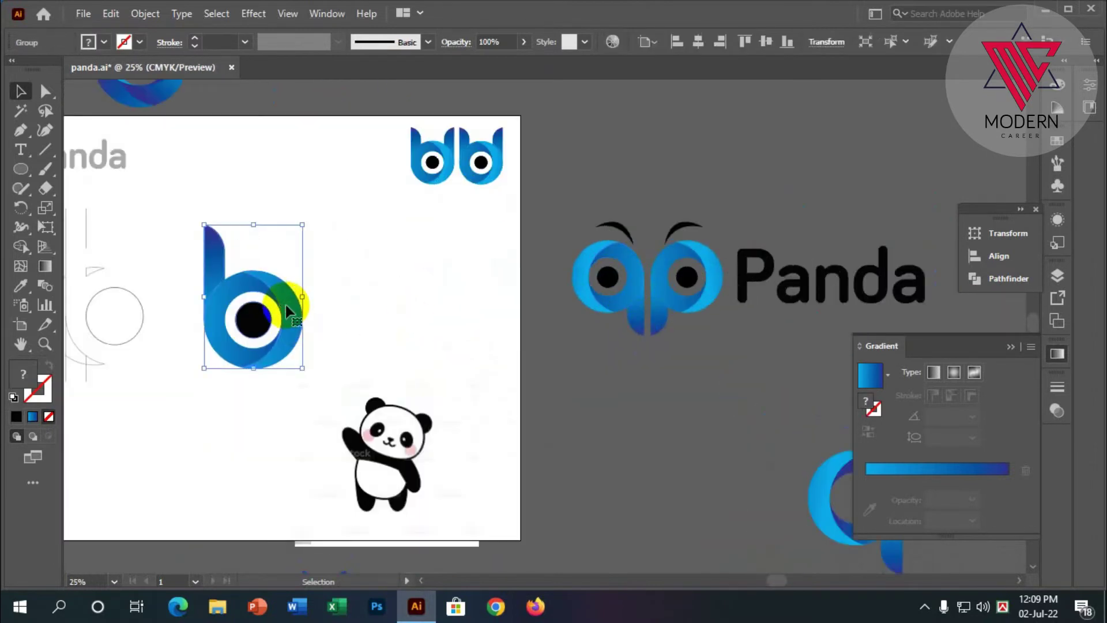
pyautogui.rightClick(286, 305)
pyautogui.moveTo(336, 486)
pyautogui.click(518, 410)
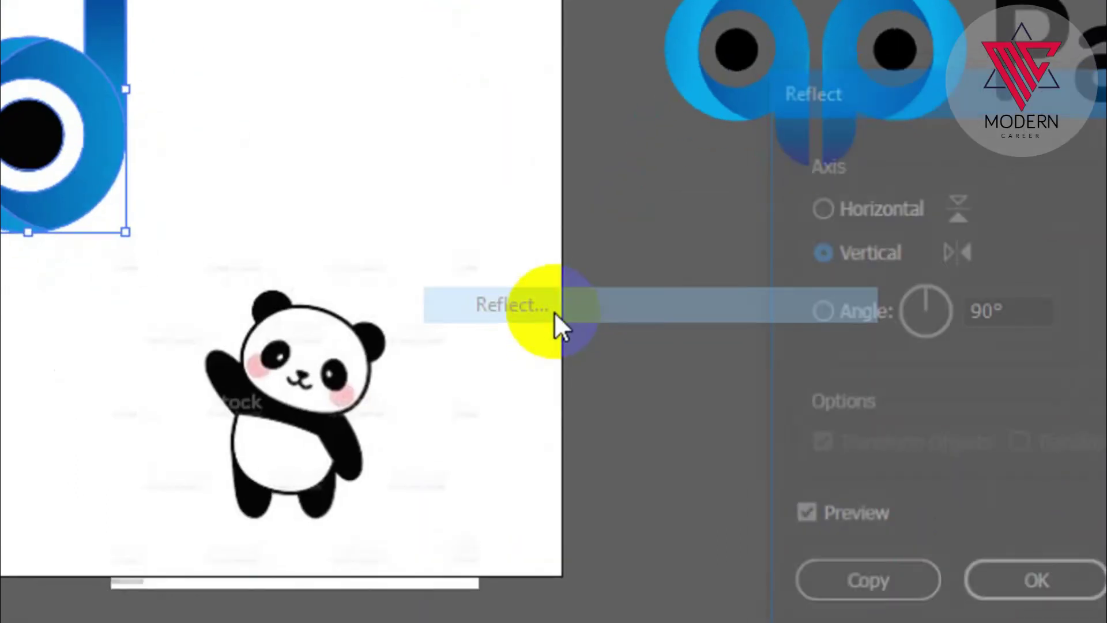
pyautogui.click(811, 204)
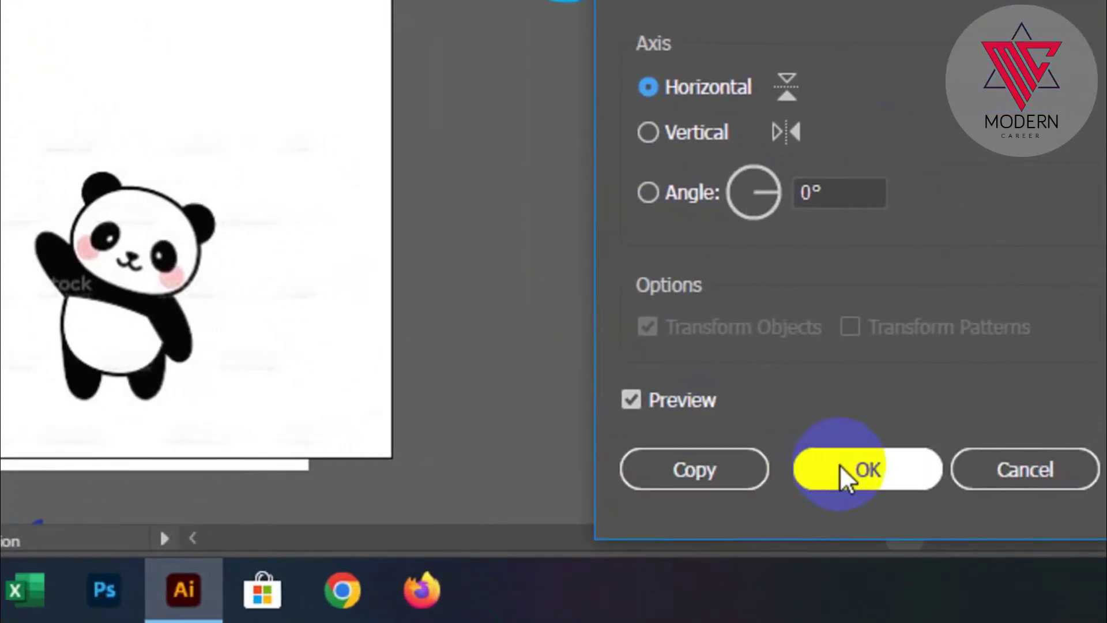
pyautogui.click(837, 471)
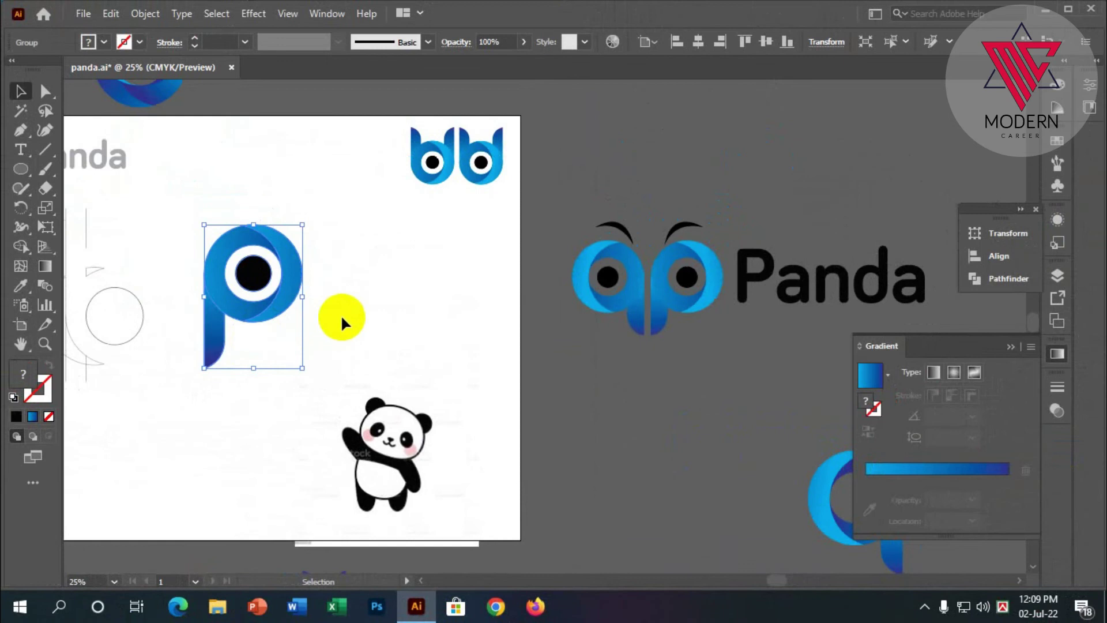
# Step: Reflect a copy of the p across the vertical axis and place it left
pyautogui.rightClick(271, 302)
pyautogui.moveTo(320, 484)
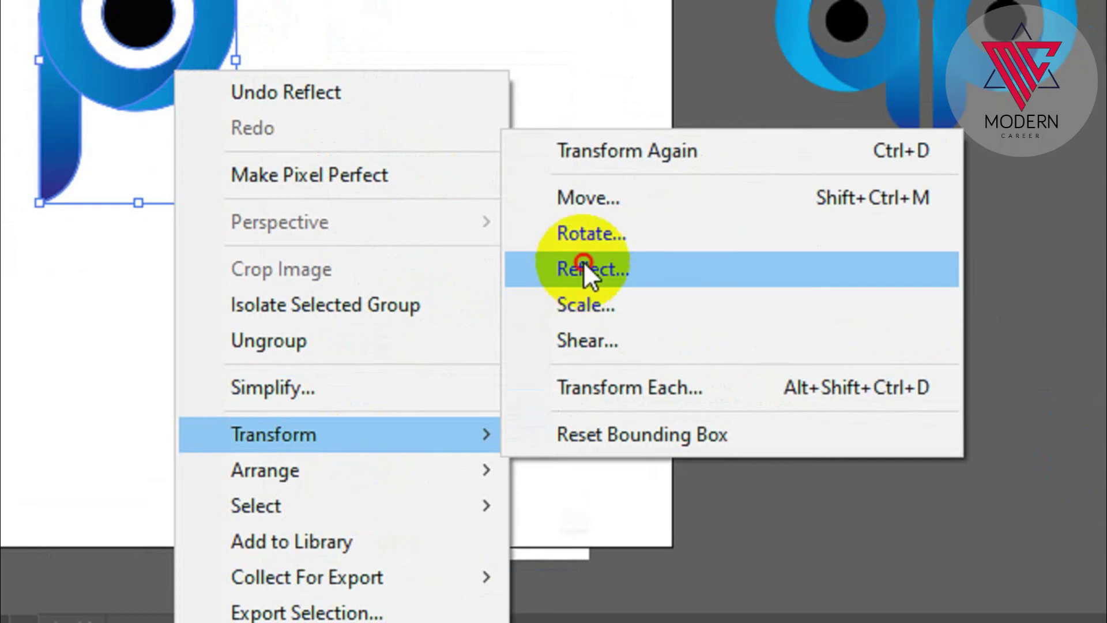
pyautogui.click(583, 266)
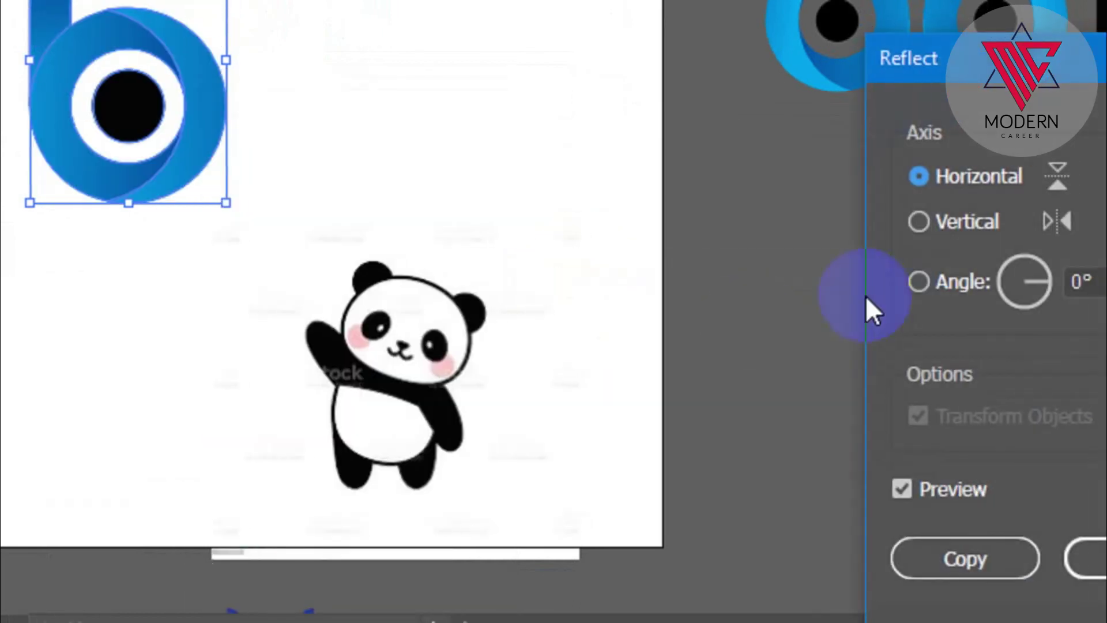
pyautogui.click(856, 222)
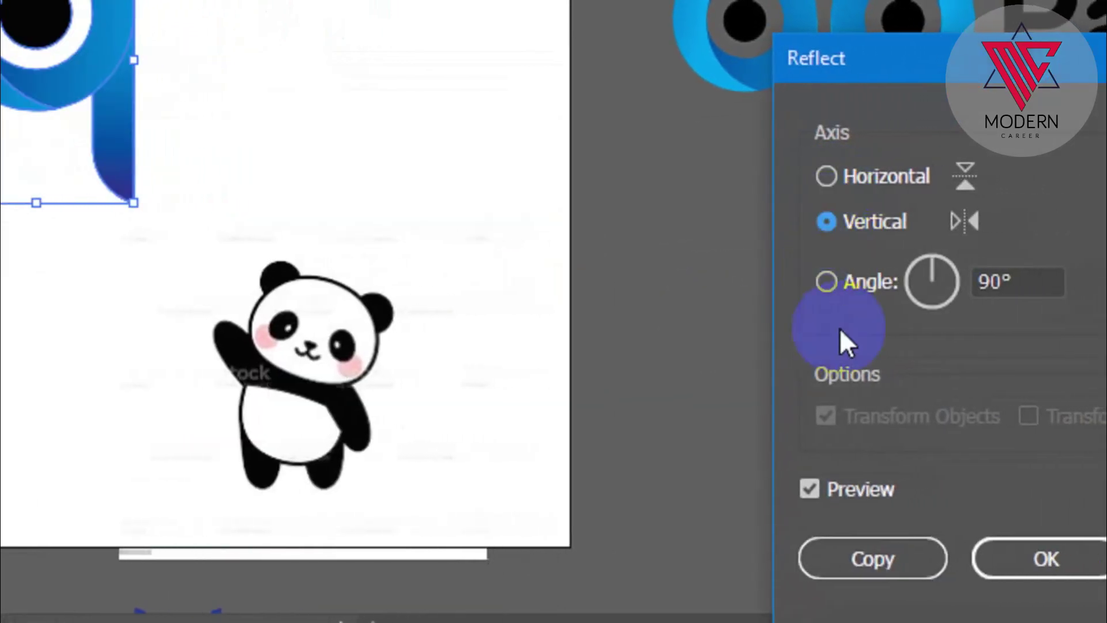
pyautogui.click(841, 513)
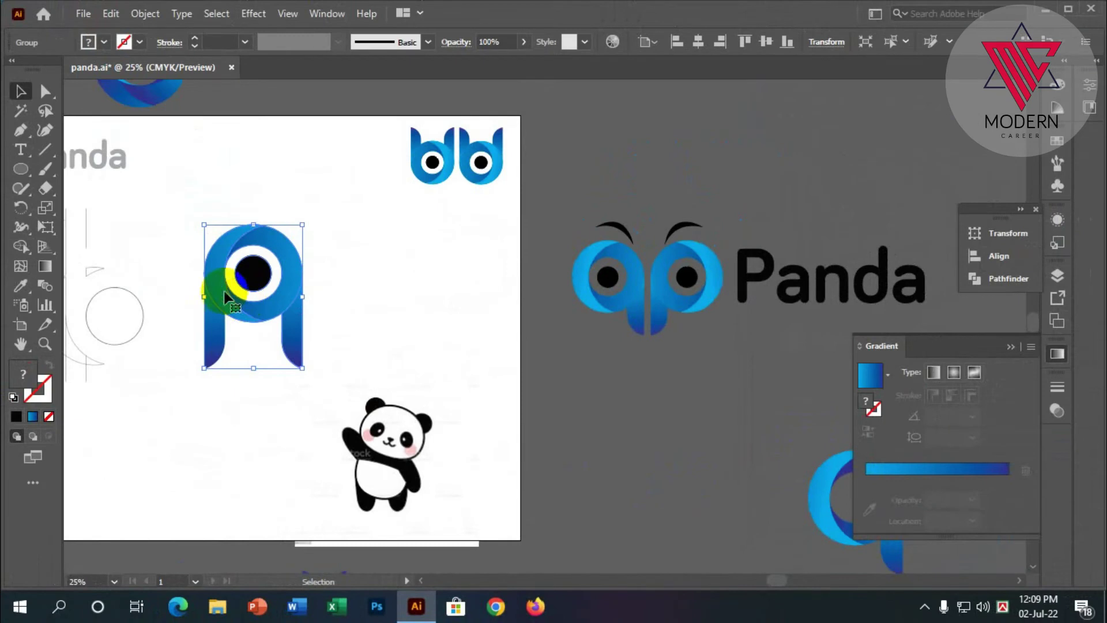
pyautogui.scroll(-2, 380, 322)
pyautogui.scroll(2, 278, 285)
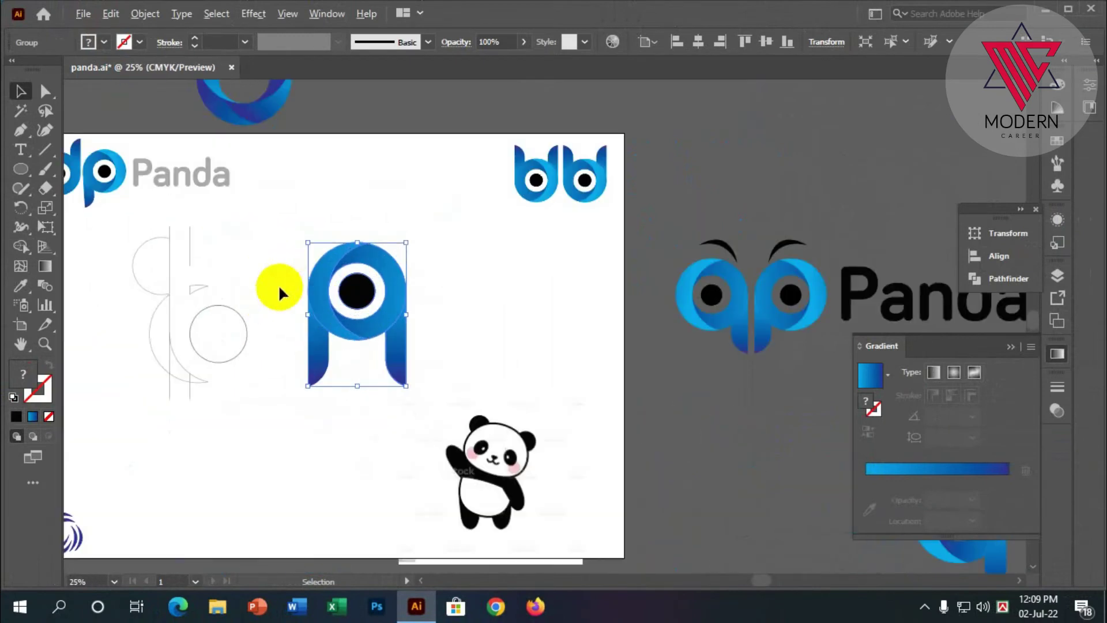
pyautogui.moveTo(393, 302); pyautogui.dragTo(279, 300)
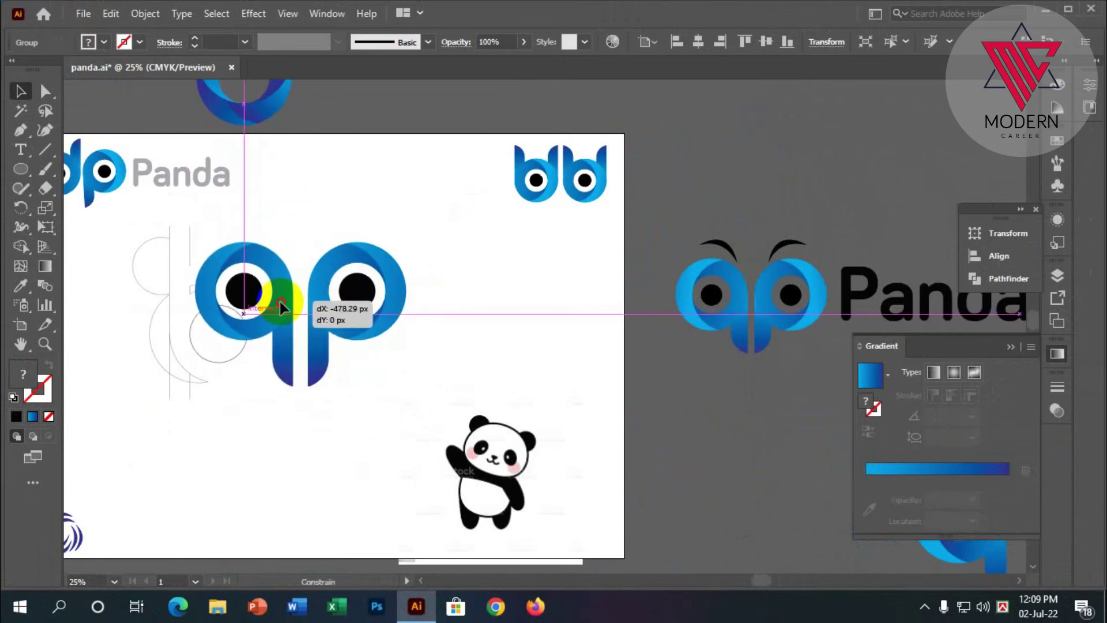
# Step: Move the qp pair to the centre of the artboard
pyautogui.click(351, 369)
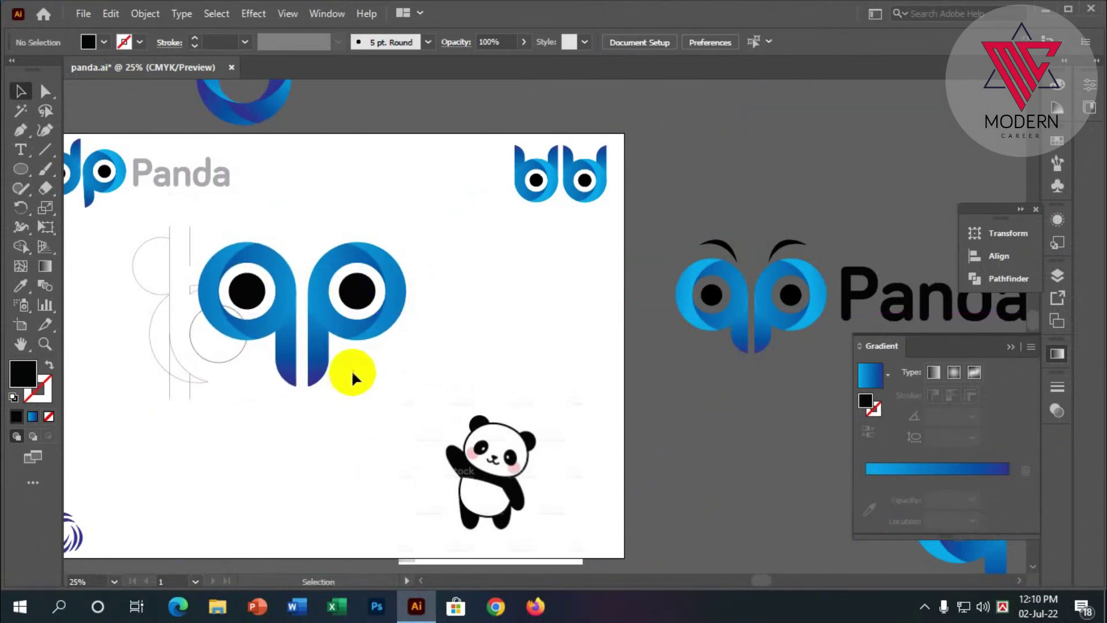
pyautogui.moveTo(282, 265); pyautogui.dragTo(378, 285)
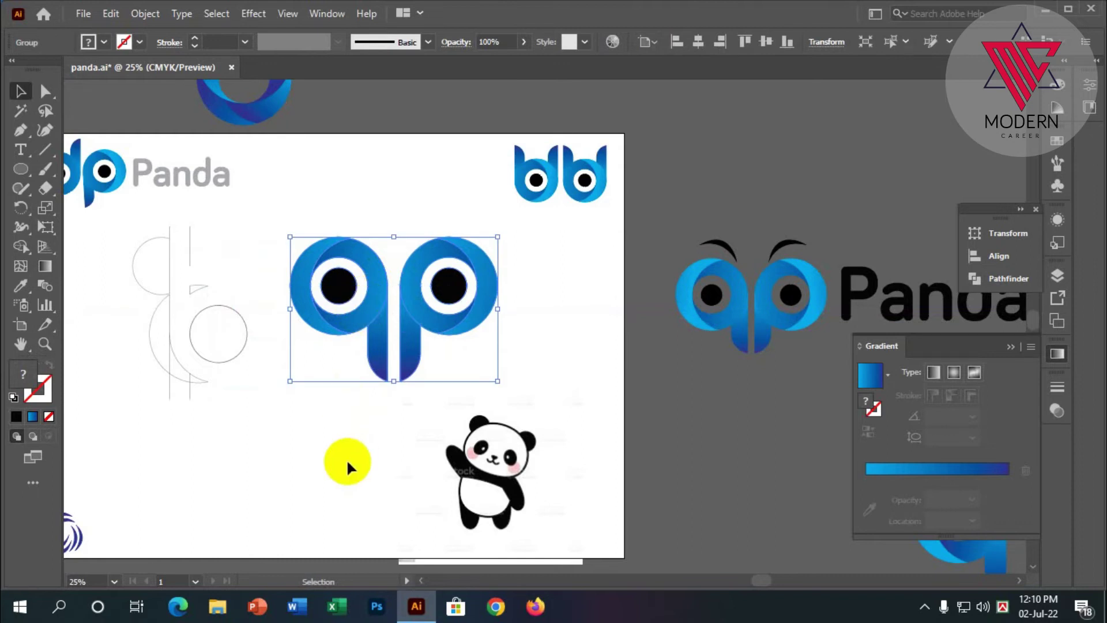
pyautogui.click(392, 431)
# Step: Delete the leftover b construction sketch lines and circles
pyautogui.scroll(-1, 393, 430)
pyautogui.scroll(-1, 383, 422)
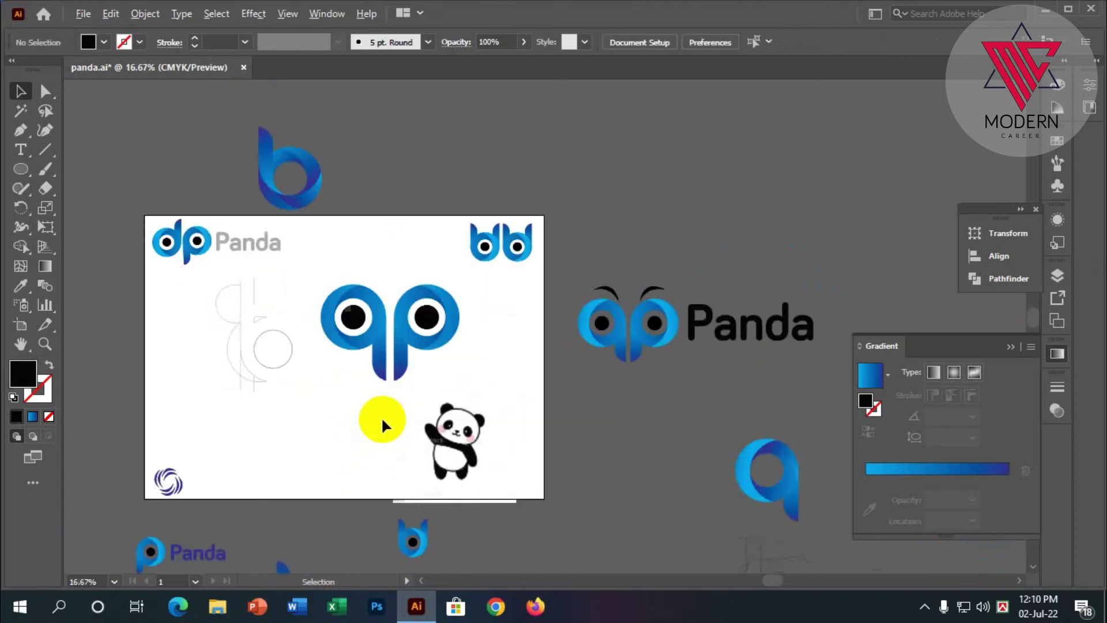
pyautogui.scroll(-1, 381, 416)
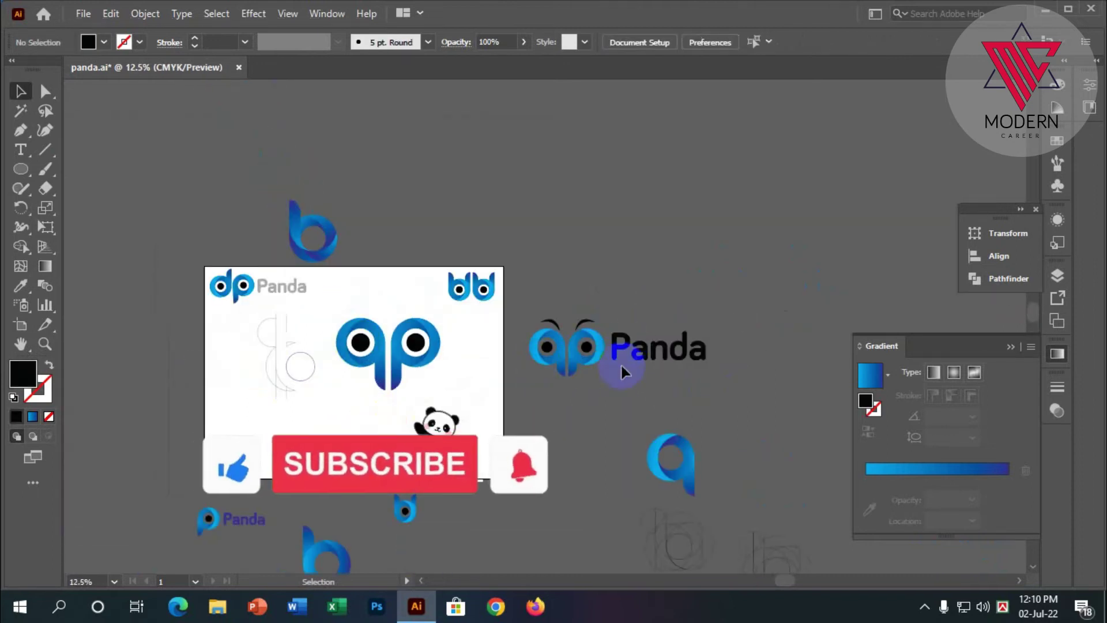
pyautogui.scroll(1, 317, 382)
pyautogui.moveTo(317, 415); pyautogui.dragTo(238, 293)
pyautogui.press('Delete')
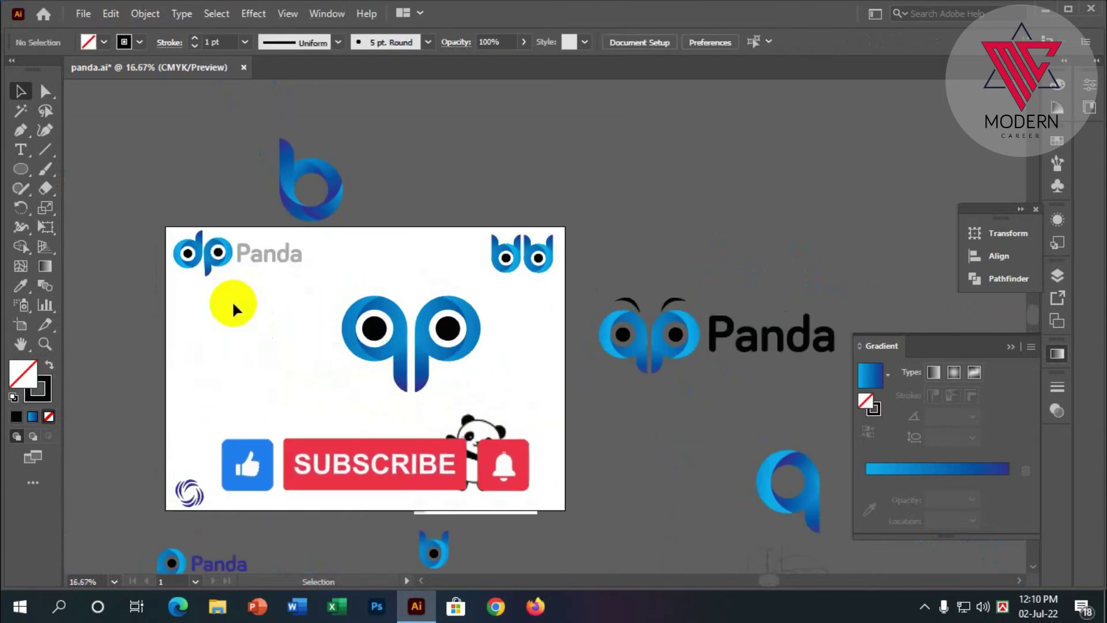
pyautogui.scroll(3, 356, 325)
pyautogui.click(21, 131)
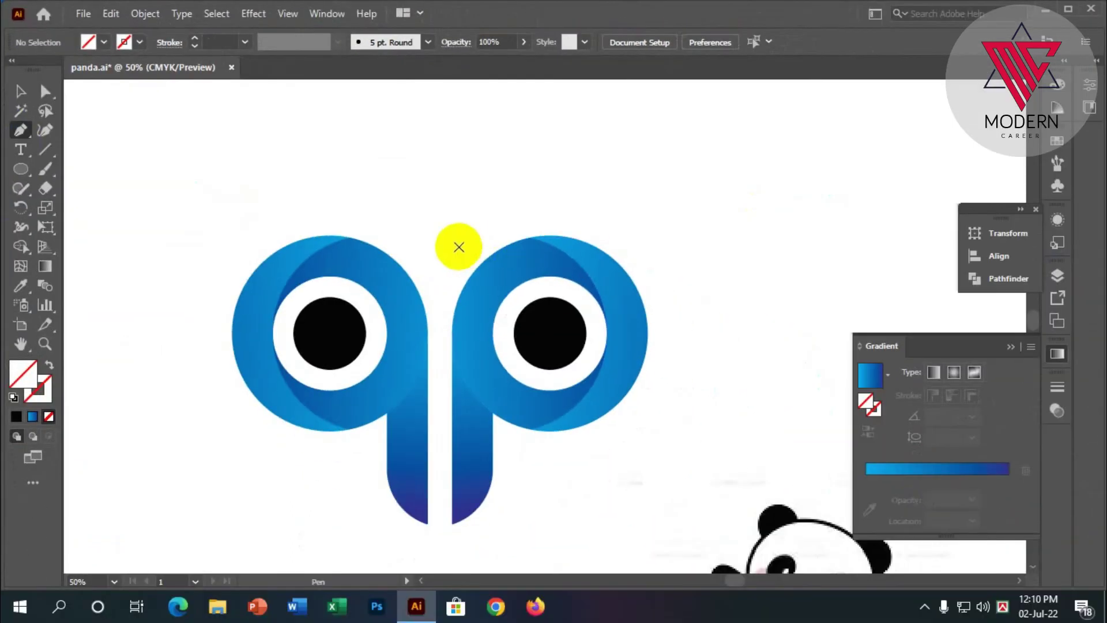
# Step: Draw a closed curved eyebrow path above the logo with the Pen tool
pyautogui.click(472, 224)
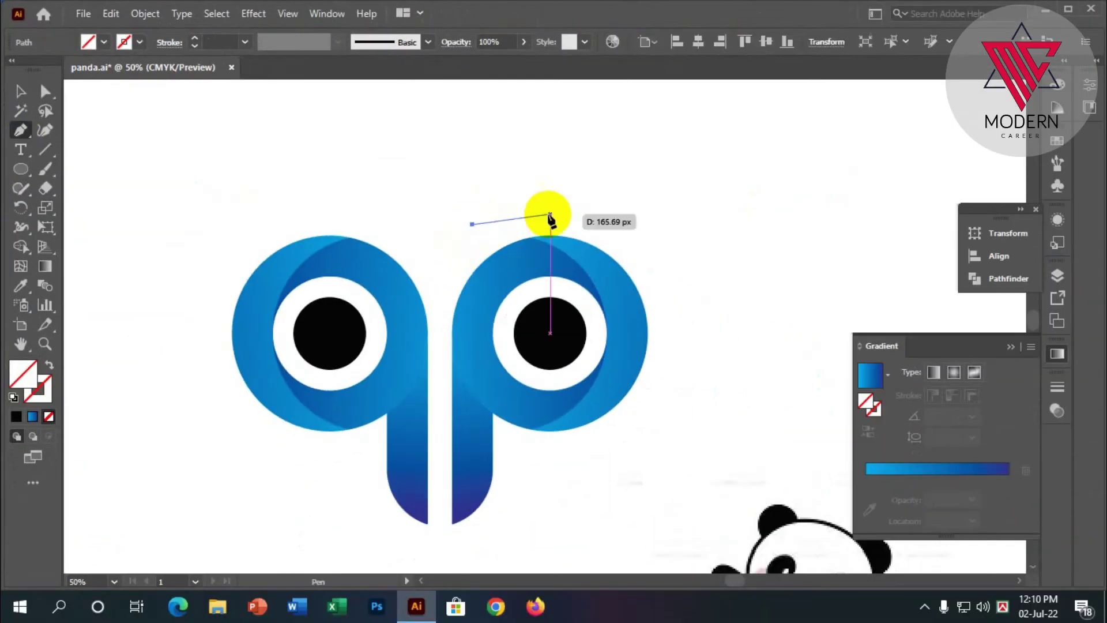
pyautogui.moveTo(696, 277); pyautogui.dragTo(747, 297)
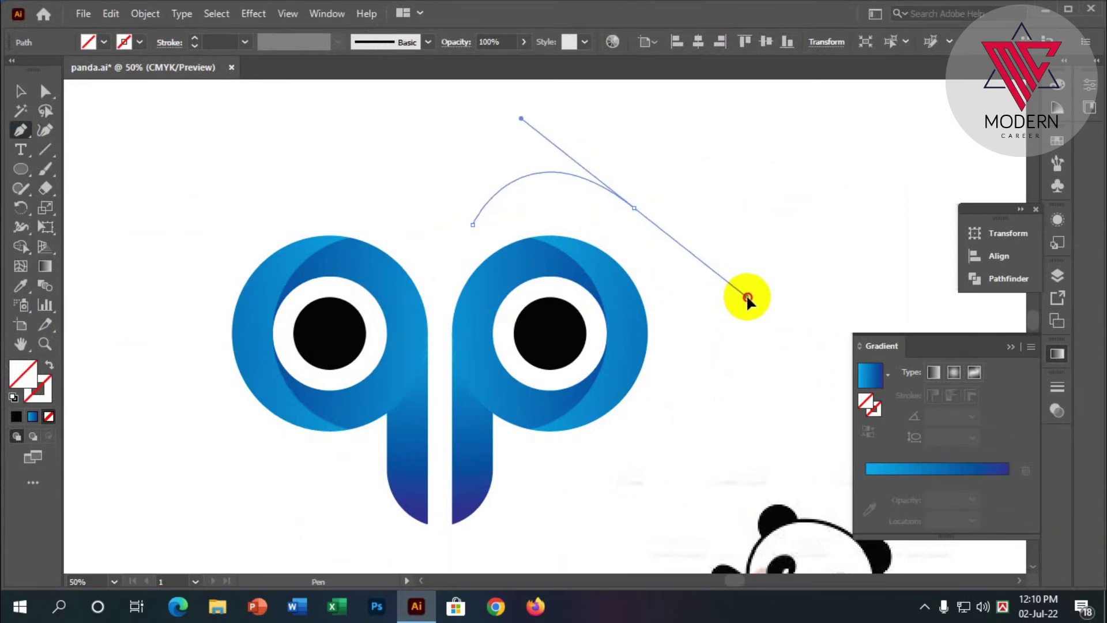
pyautogui.moveTo(741, 300); pyautogui.dragTo(741, 298)
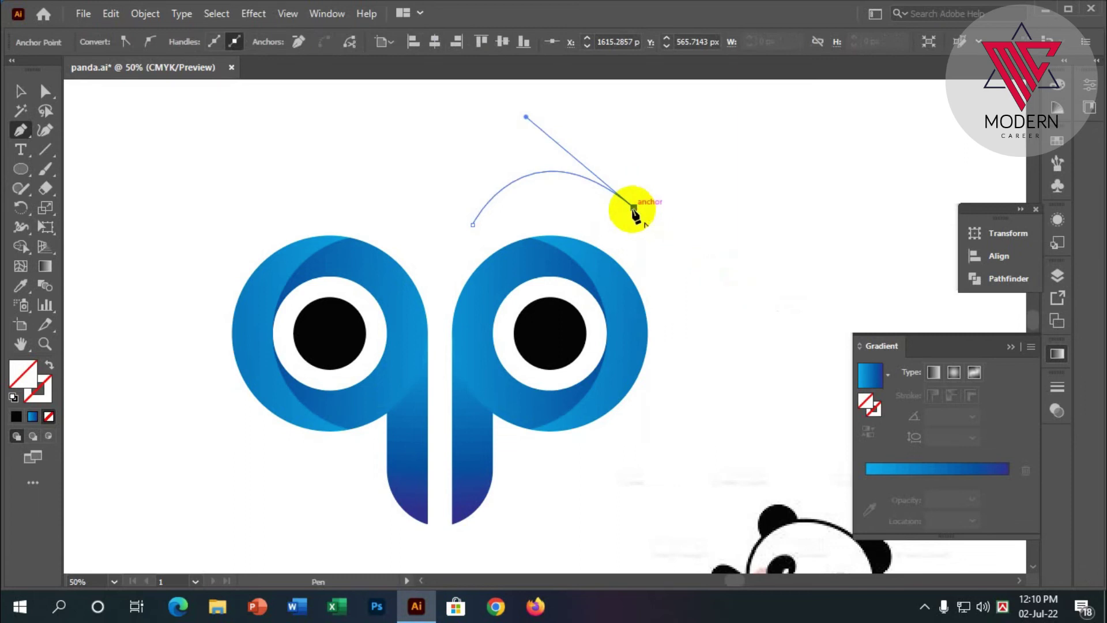
pyautogui.moveTo(473, 225)
pyautogui.mouseDown()
pyautogui.moveTo(386, 287)
pyautogui.moveTo(400, 270)
pyautogui.mouseUp()
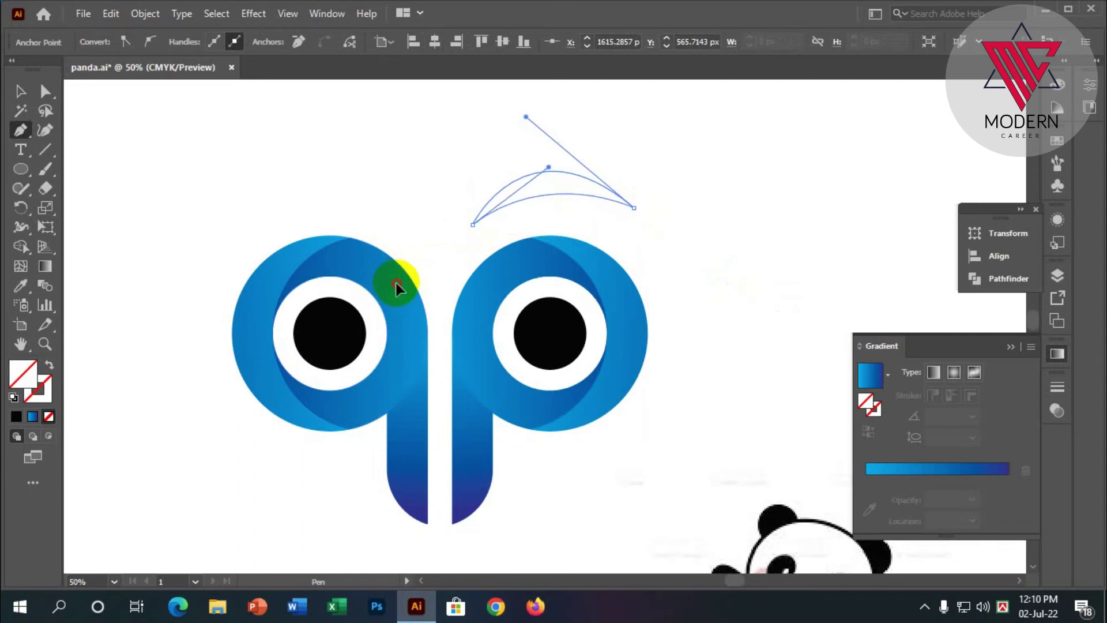
pyautogui.press('v')
pyautogui.click(645, 211)
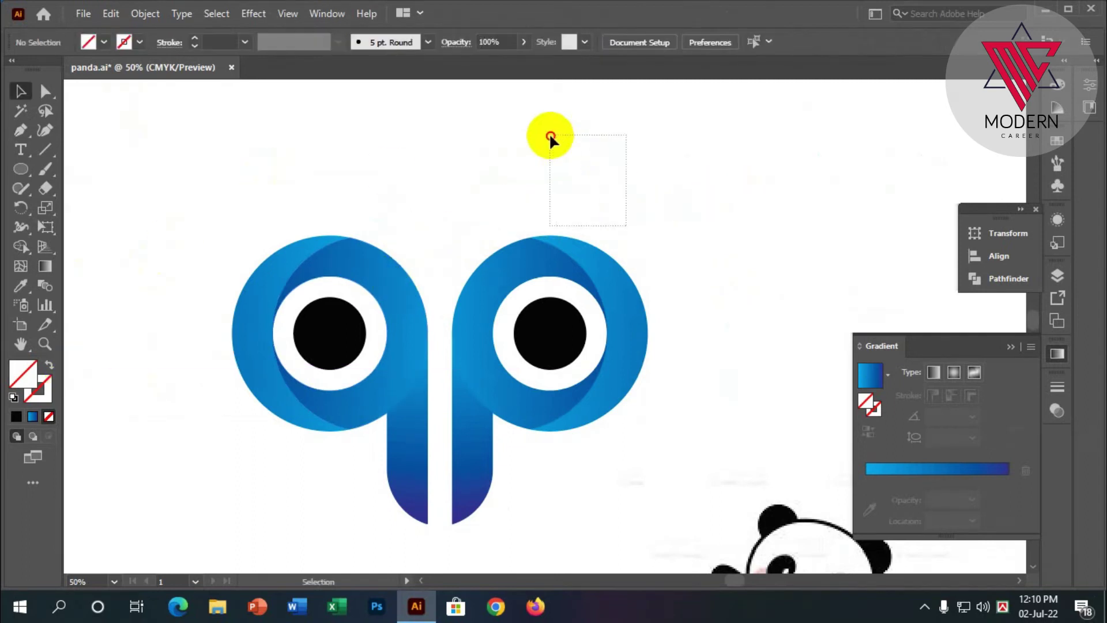
# Step: Fill the eyebrow arc with solid black
pyautogui.moveTo(550, 138); pyautogui.dragTo(548, 141)
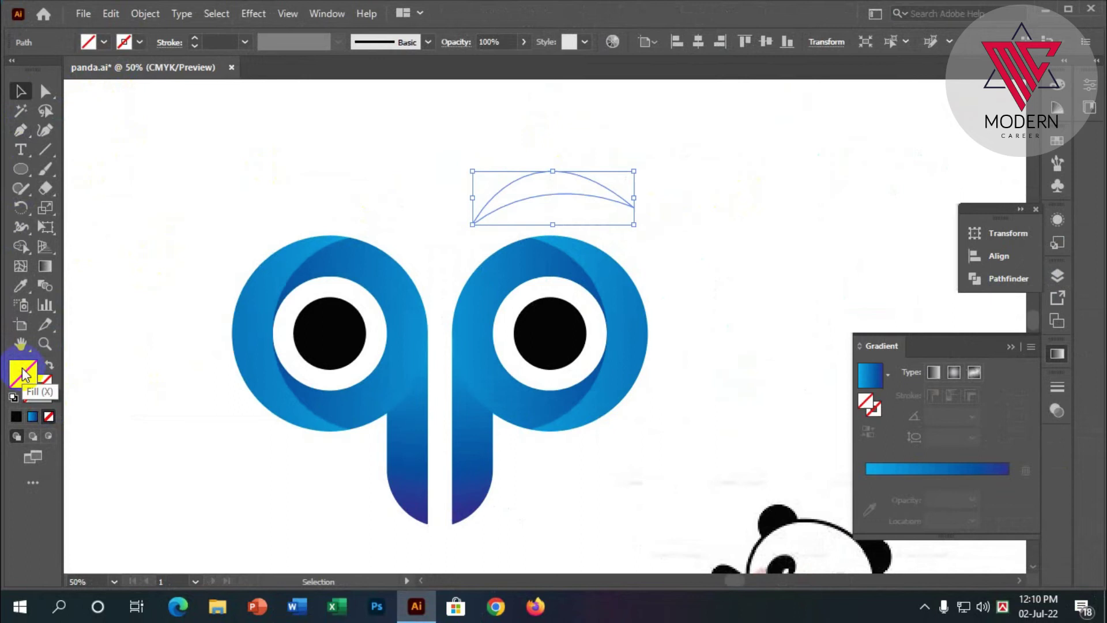
pyautogui.click(102, 43)
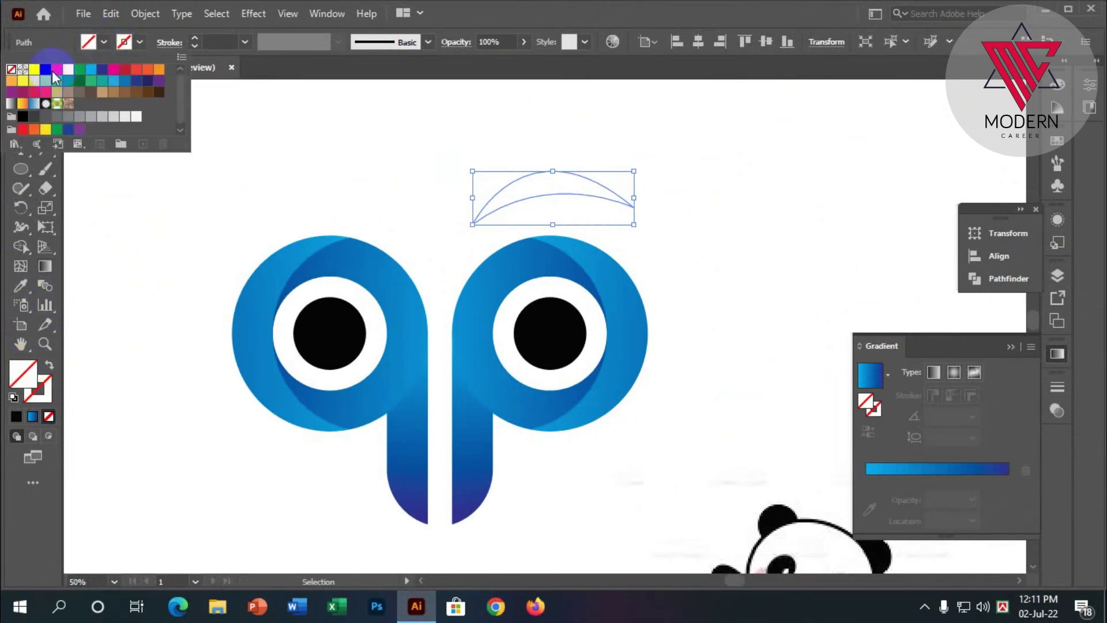
pyautogui.click(47, 70)
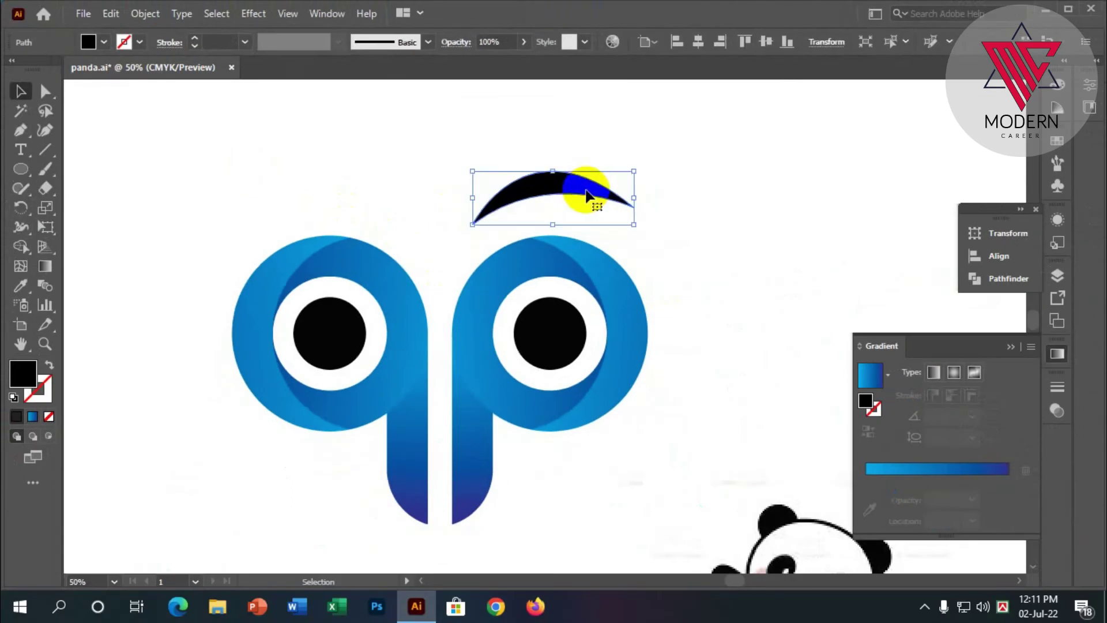
pyautogui.scroll(-4, 533, 327)
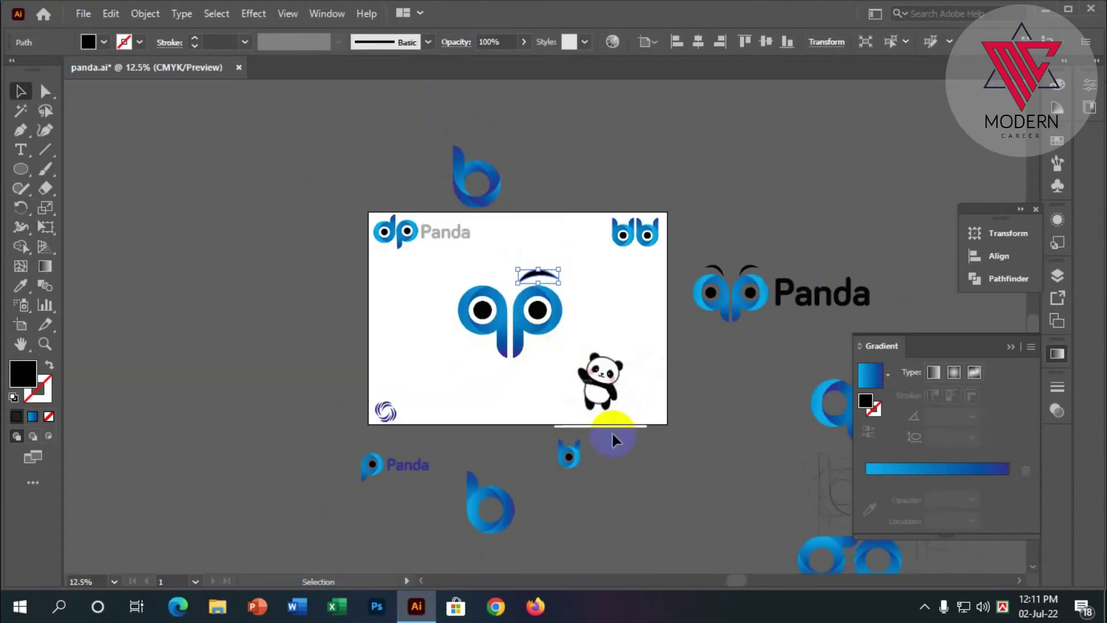
# Step: Shrink the eyebrow arc and move it over the p's eye
pyautogui.scroll(3, 544, 300)
pyautogui.scroll(2, 546, 296)
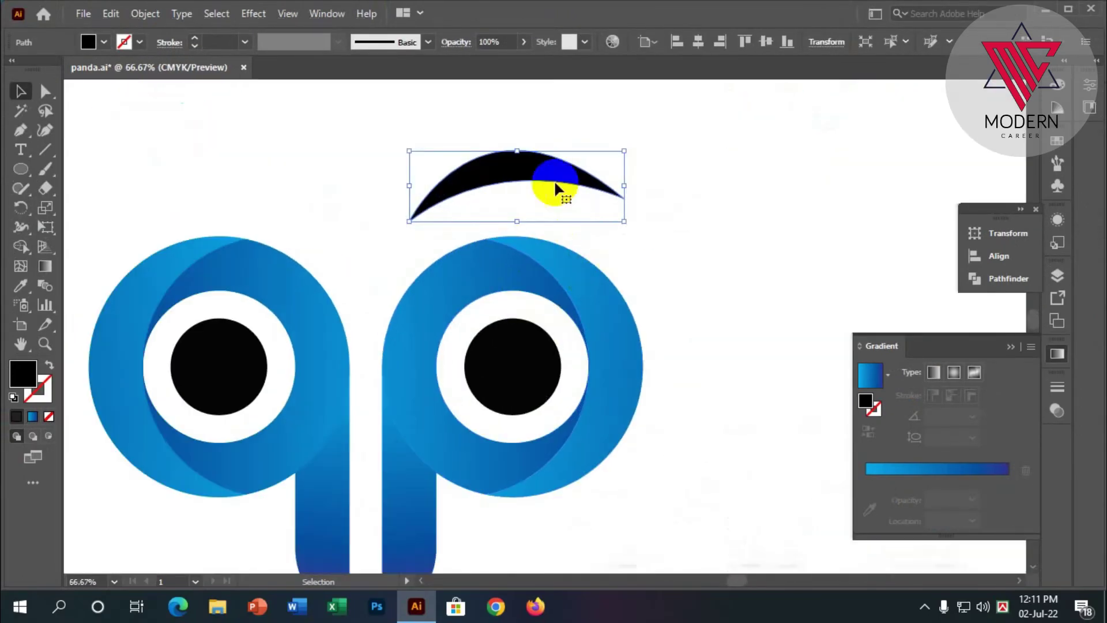
pyautogui.moveTo(624, 223)
pyautogui.mouseDown()
pyautogui.moveTo(582, 219)
pyautogui.moveTo(593, 228)
pyautogui.mouseUp()
pyautogui.click(635, 234)
pyautogui.moveTo(502, 180); pyautogui.dragTo(491, 195)
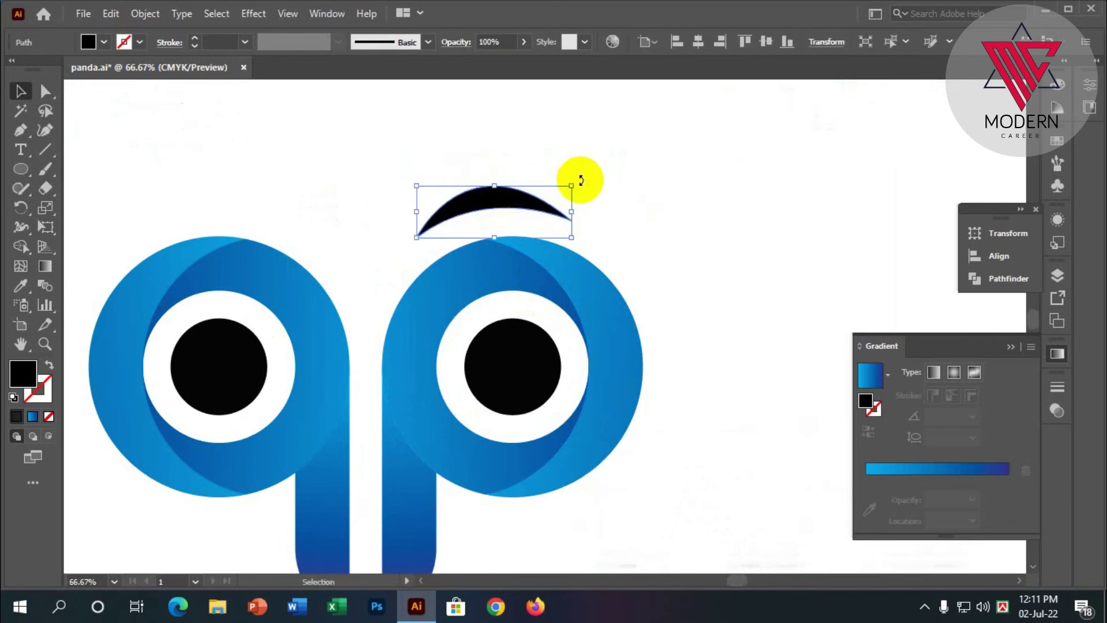
# Step: Tilt the eyebrow like a raised brow and fine-tune its size and position
pyautogui.moveTo(581, 180); pyautogui.dragTo(571, 167)
pyautogui.moveTo(509, 193); pyautogui.dragTo(500, 181)
pyautogui.click(634, 189)
pyautogui.click(495, 184)
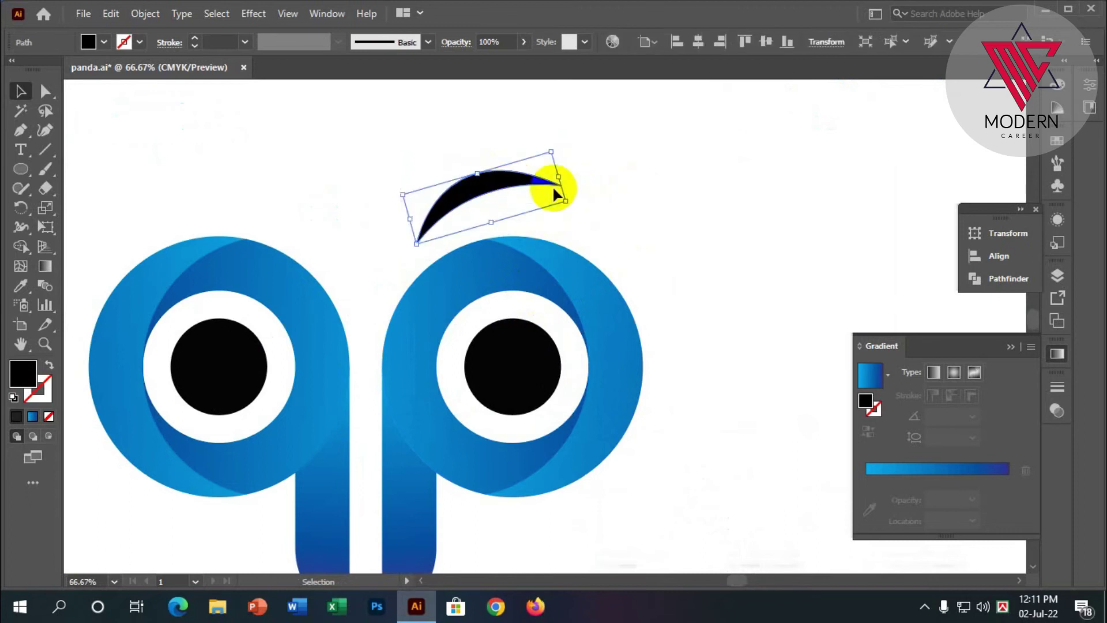
pyautogui.moveTo(568, 200); pyautogui.dragTo(585, 195)
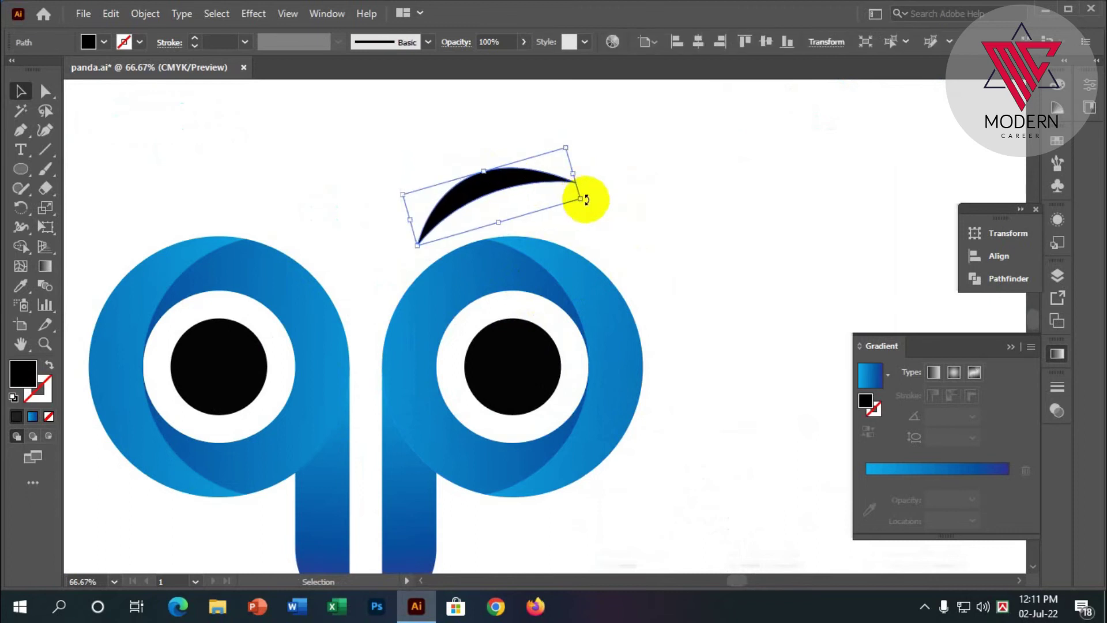
pyautogui.click(593, 210)
pyautogui.scroll(-4, 553, 243)
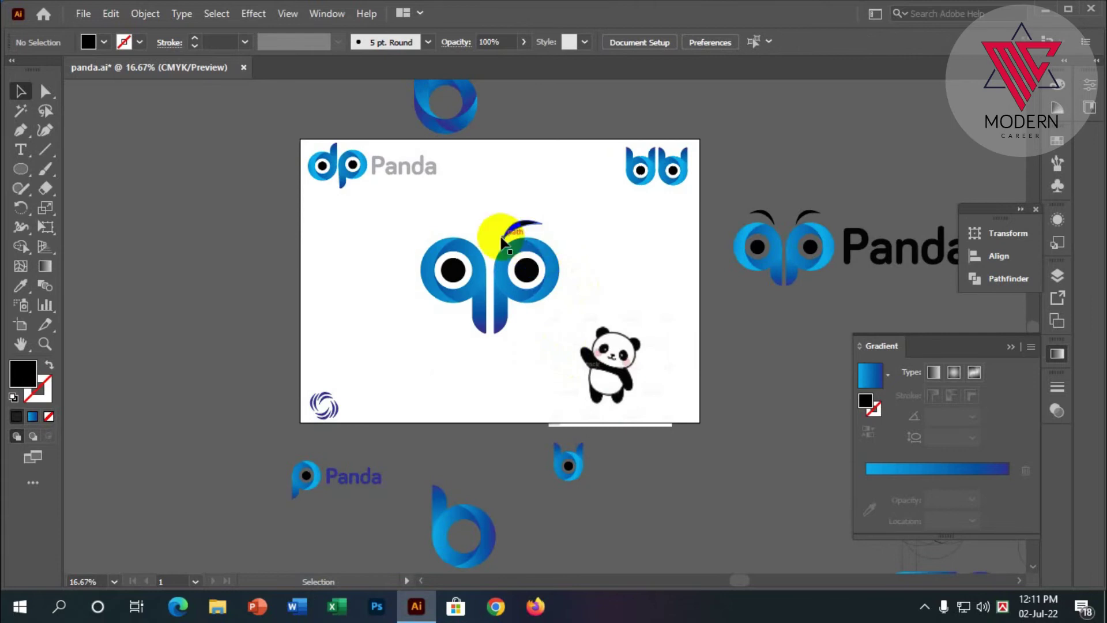
pyautogui.scroll(2, 530, 236)
pyautogui.click(510, 218)
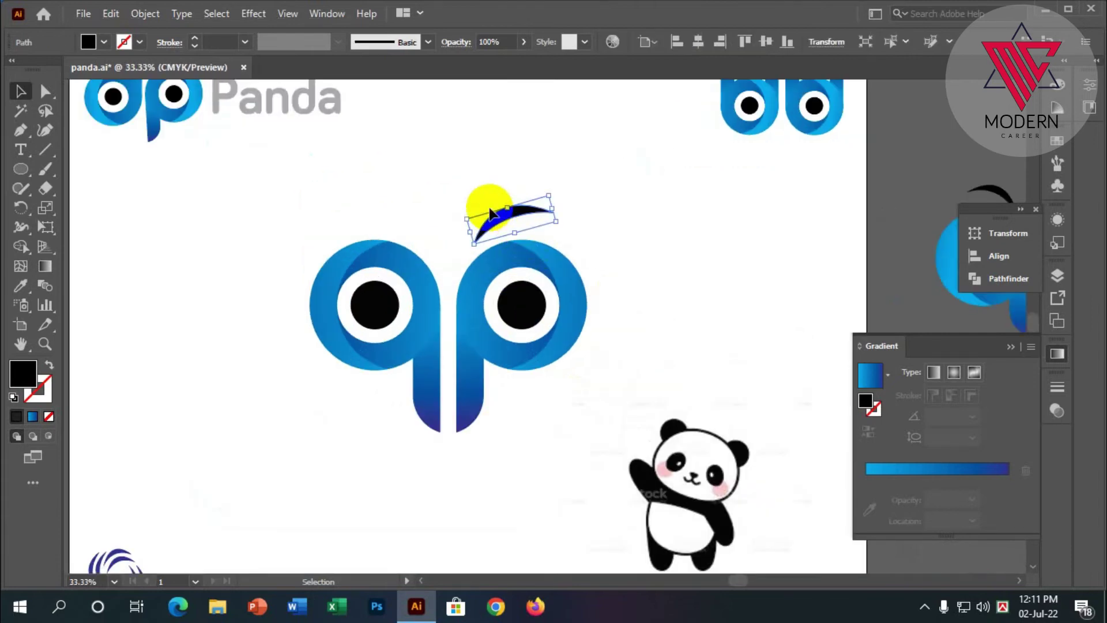
pyautogui.scroll(3, 513, 222)
# Step: Reflect a copy of the eyebrow across the vertical axis and place it above the q's eye
pyautogui.rightClick(521, 213)
pyautogui.moveTo(570, 490)
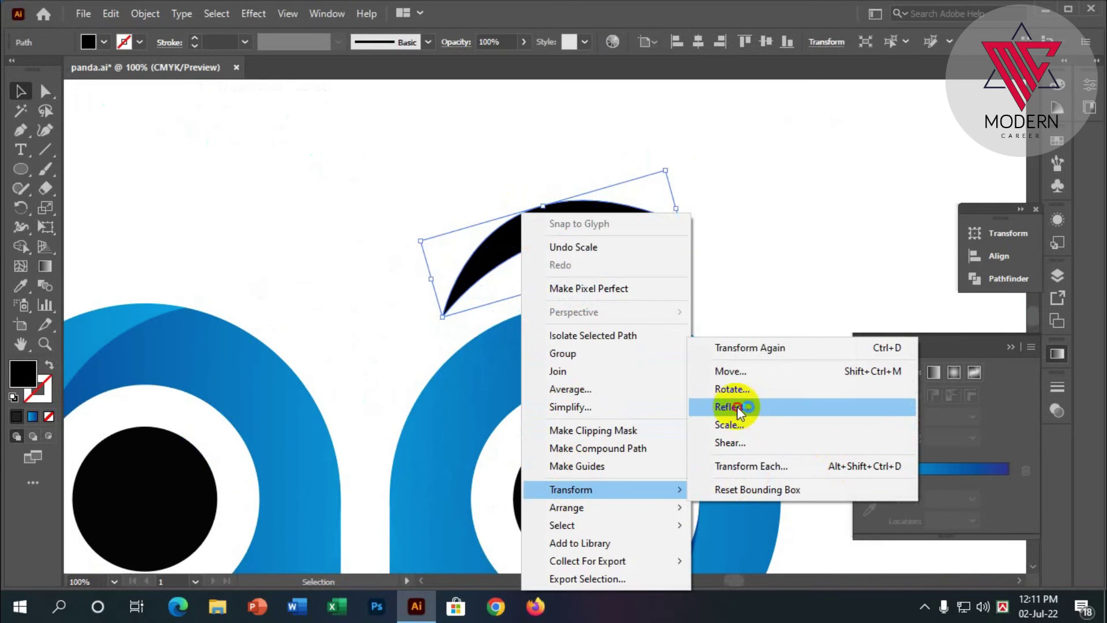
pyautogui.click(737, 406)
pyautogui.click(652, 374)
pyautogui.click(653, 356)
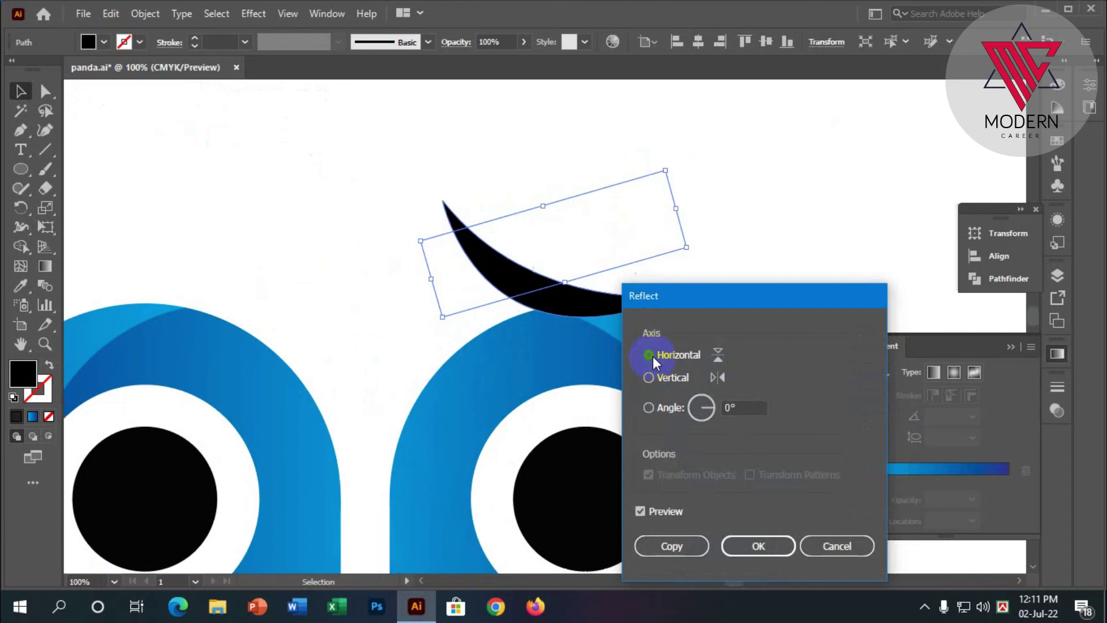
pyautogui.click(649, 376)
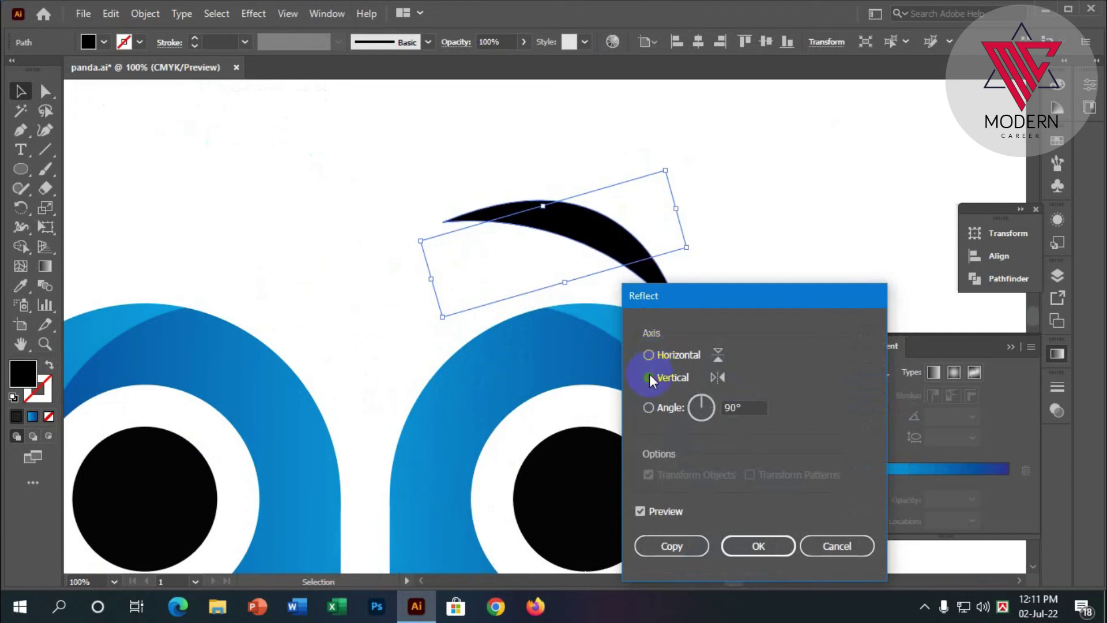
pyautogui.click(687, 548)
pyautogui.scroll(-2, 741, 474)
pyautogui.moveTo(696, 363); pyautogui.dragTo(495, 352)
pyautogui.click(433, 268)
pyautogui.scroll(-2, 291, 348)
pyautogui.scroll(-3, 288, 352)
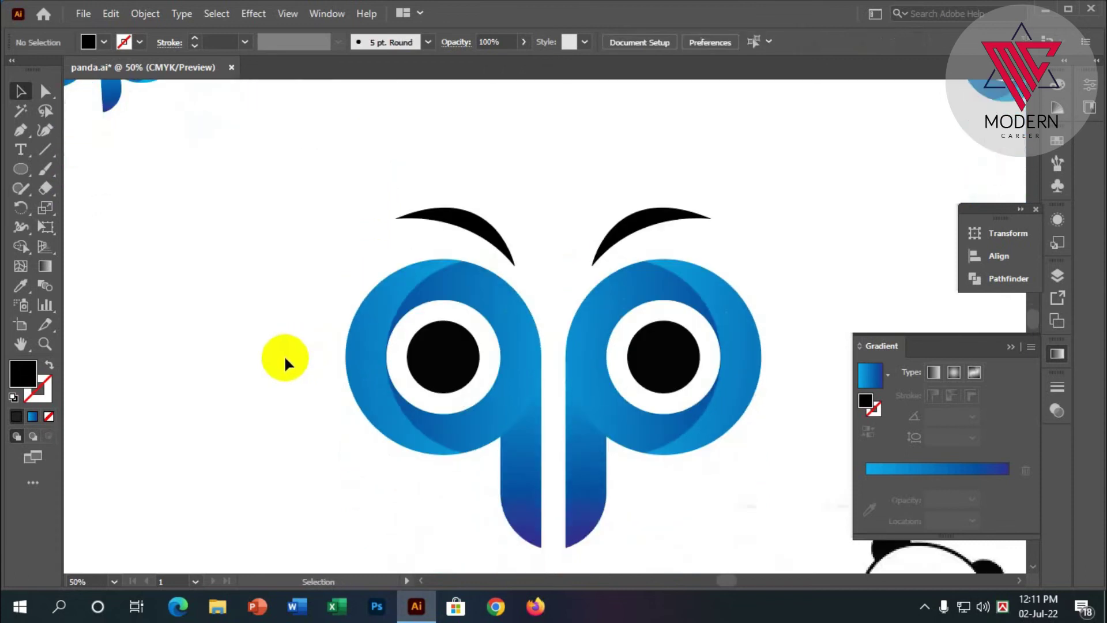
pyautogui.keyDown('alt'); pyautogui.scroll(-2, 284, 359); pyautogui.keyUp('alt')
pyautogui.moveTo(505, 503); pyautogui.dragTo(323, 249)
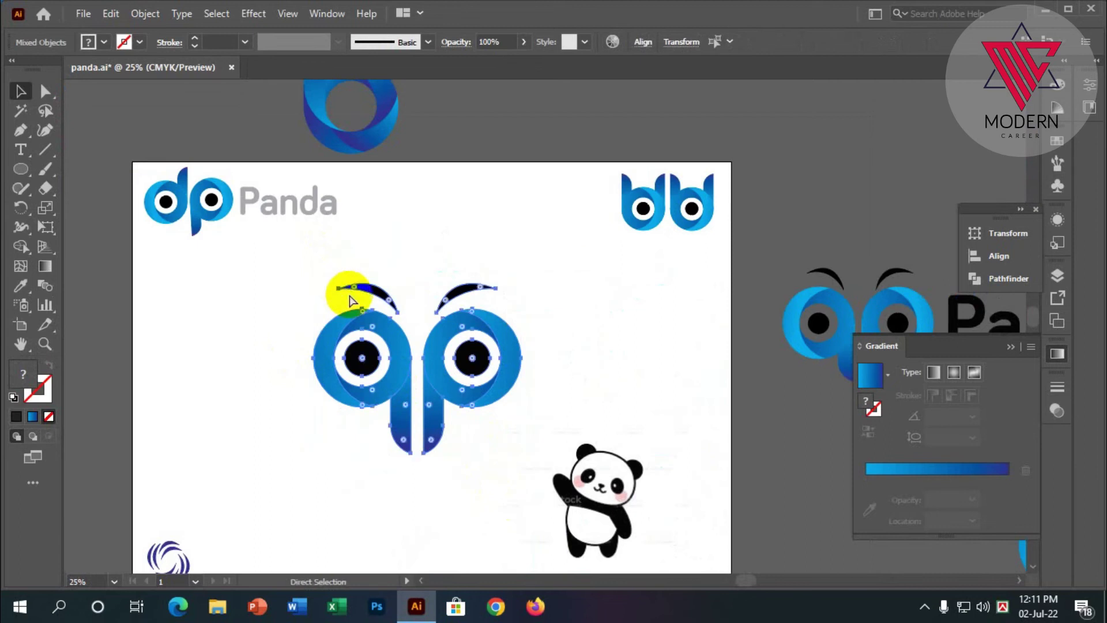
pyautogui.click(420, 501)
pyautogui.scroll(-2, 448, 447)
pyautogui.scroll(-3, 447, 447)
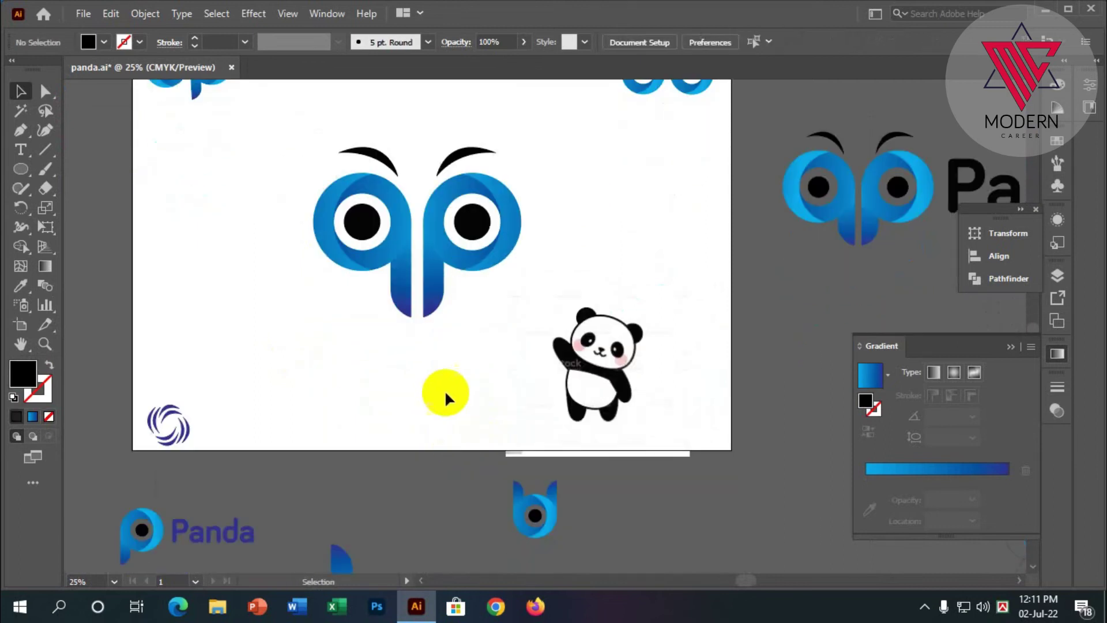
pyautogui.keyDown('alt'); pyautogui.scroll(-1, 444, 390); pyautogui.keyUp('alt')
pyautogui.keyDown('alt'); pyautogui.scroll(1, 453, 323); pyautogui.keyUp('alt')
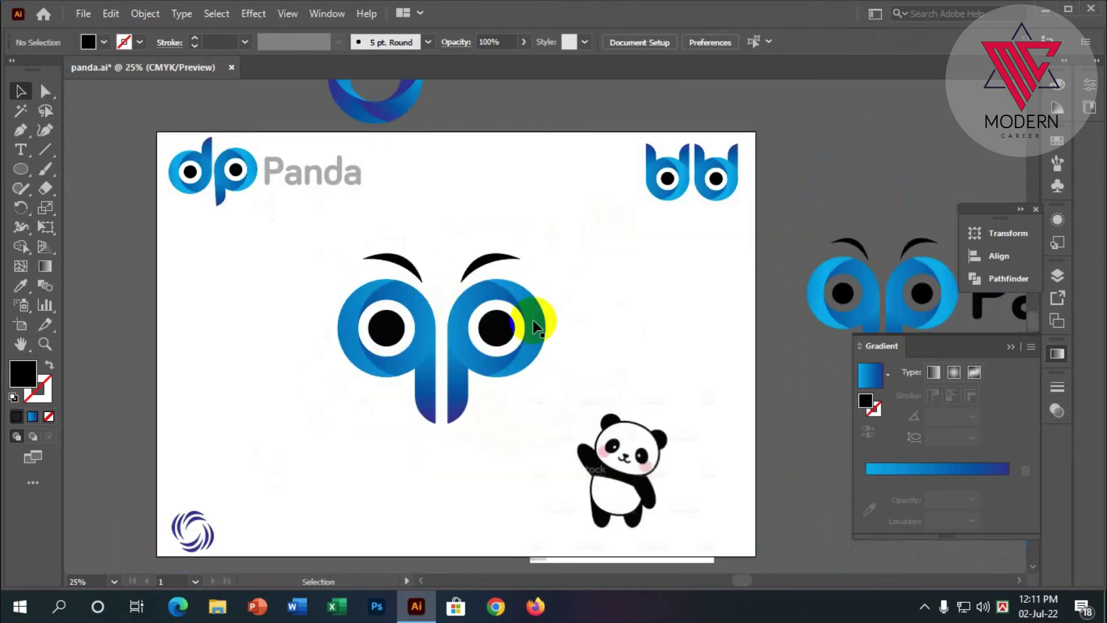
pyautogui.scroll(-1, 461, 326)
pyautogui.scroll(-1, 412, 340)
pyautogui.scroll(1, 403, 311)
pyautogui.scroll(-2, 452, 425)
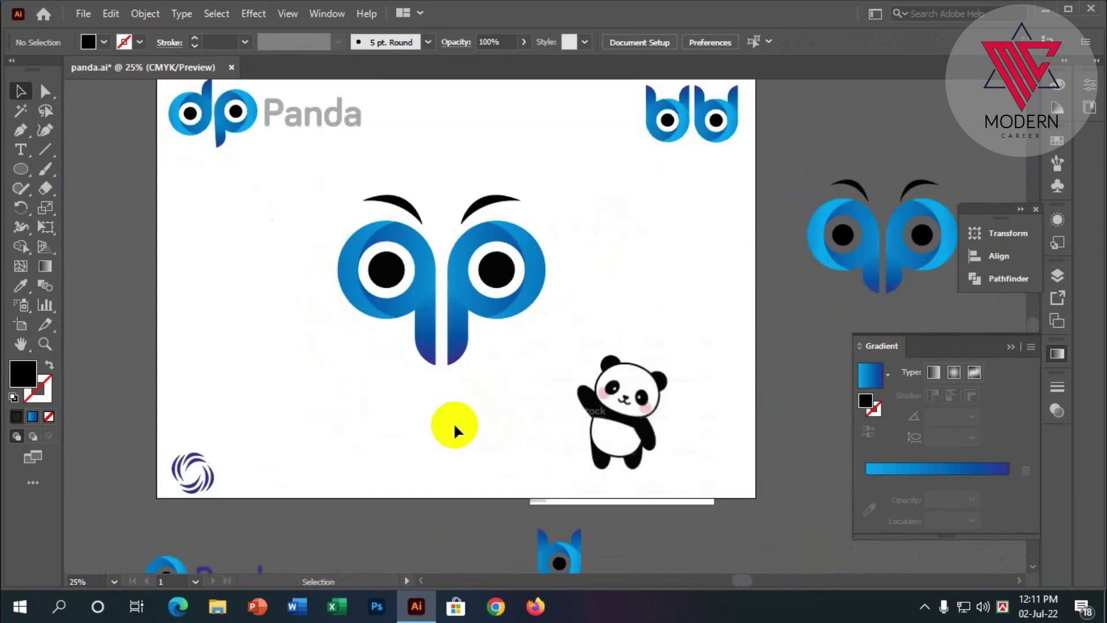
pyautogui.scroll(1, 531, 363)
pyautogui.keyDown('alt'); pyautogui.scroll(3, 531, 364); pyautogui.keyUp('alt')
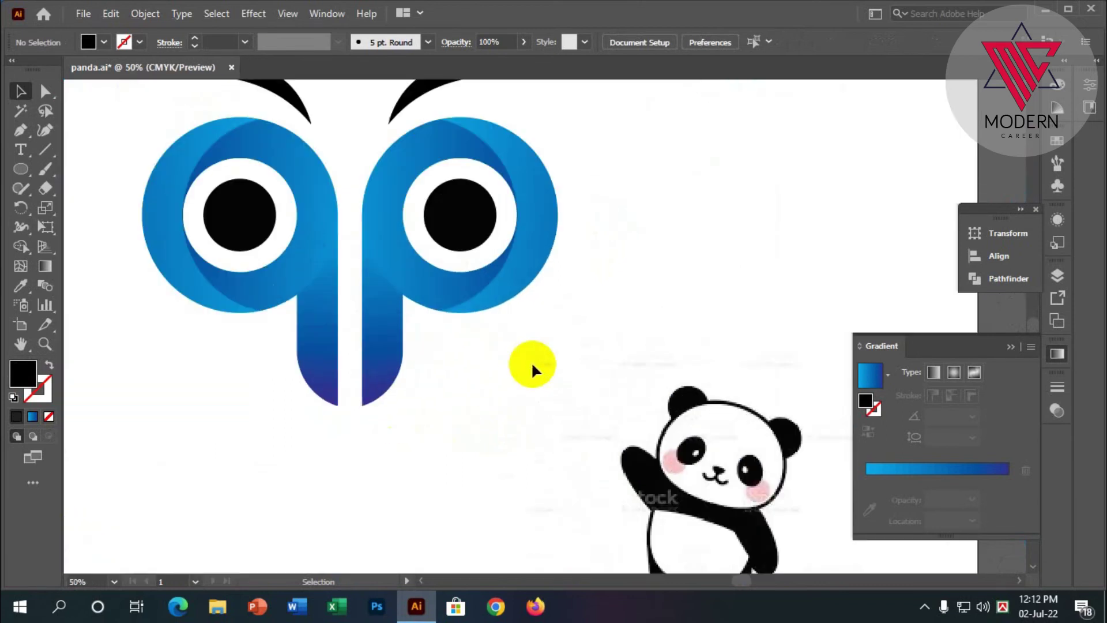
pyautogui.keyDown('alt'); pyautogui.scroll(-2, 470, 321); pyautogui.keyUp('alt')
pyautogui.keyDown('alt'); pyautogui.scroll(-1, 469, 322); pyautogui.keyUp('alt')
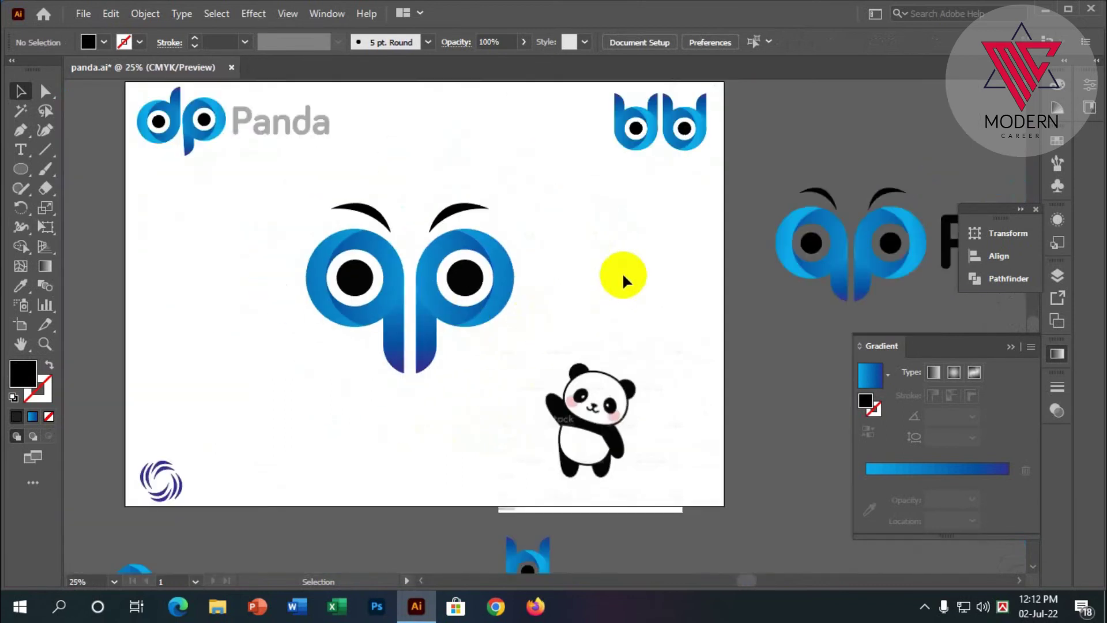
# Step: Add the text 'Panda' at 112 pt with the Type tool
pyautogui.click(19, 151)
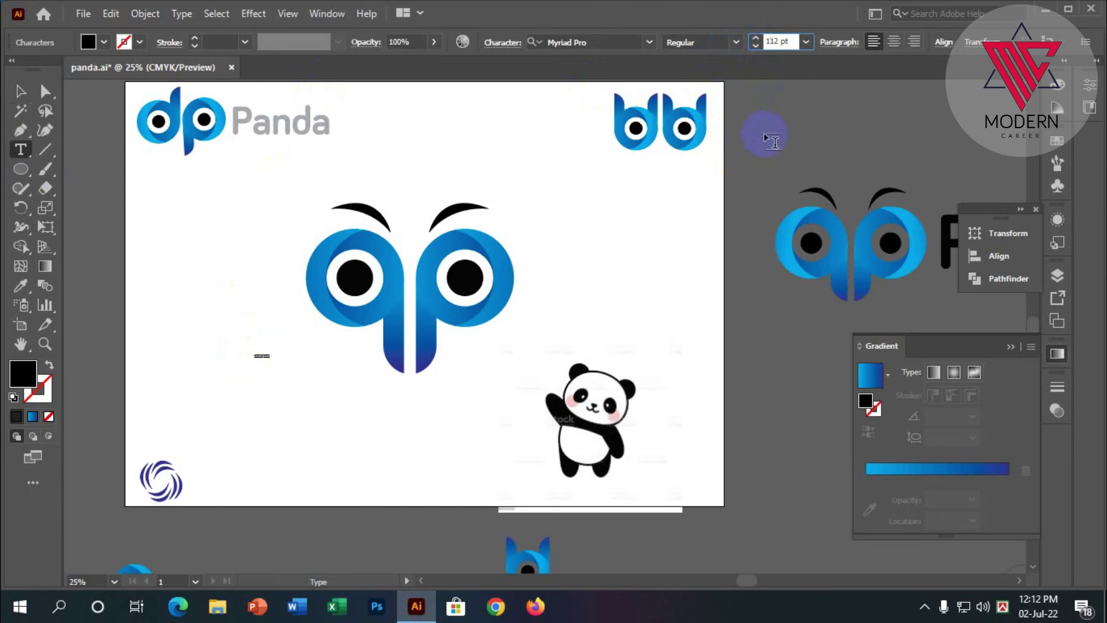
pyautogui.press('Return')
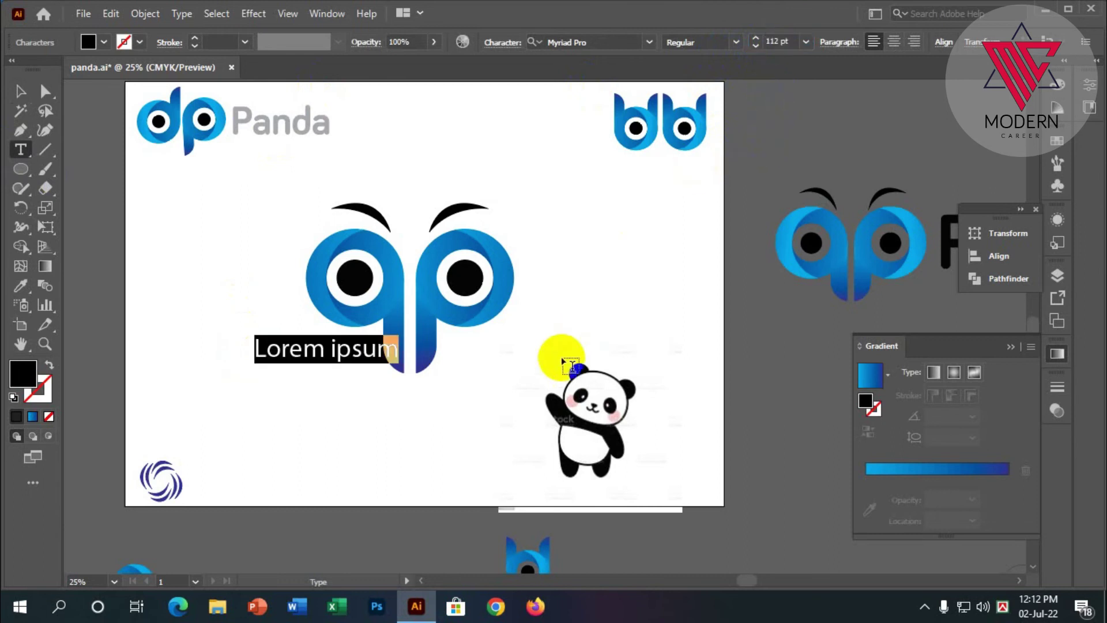
pyautogui.write('Panda')
pyautogui.press('Escape')
pyautogui.scroll(2, 323, 404)
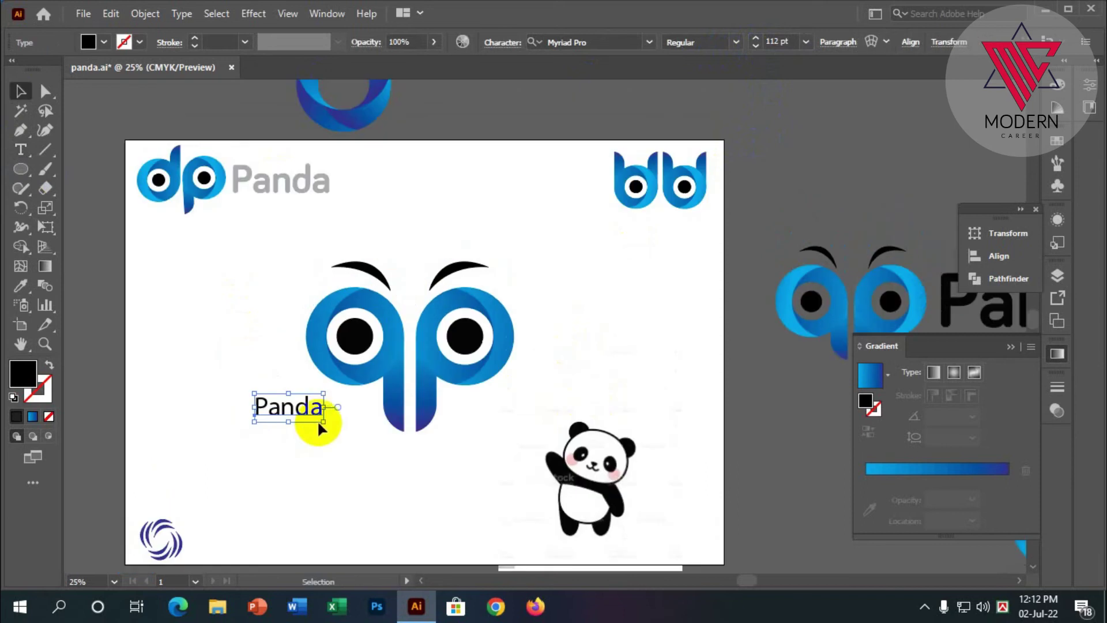
# Step: Scale the Panda text up and place it close beside the qp logo
pyautogui.moveTo(323, 422); pyautogui.dragTo(460, 524)
pyautogui.moveTo(404, 438); pyautogui.dragTo(441, 470)
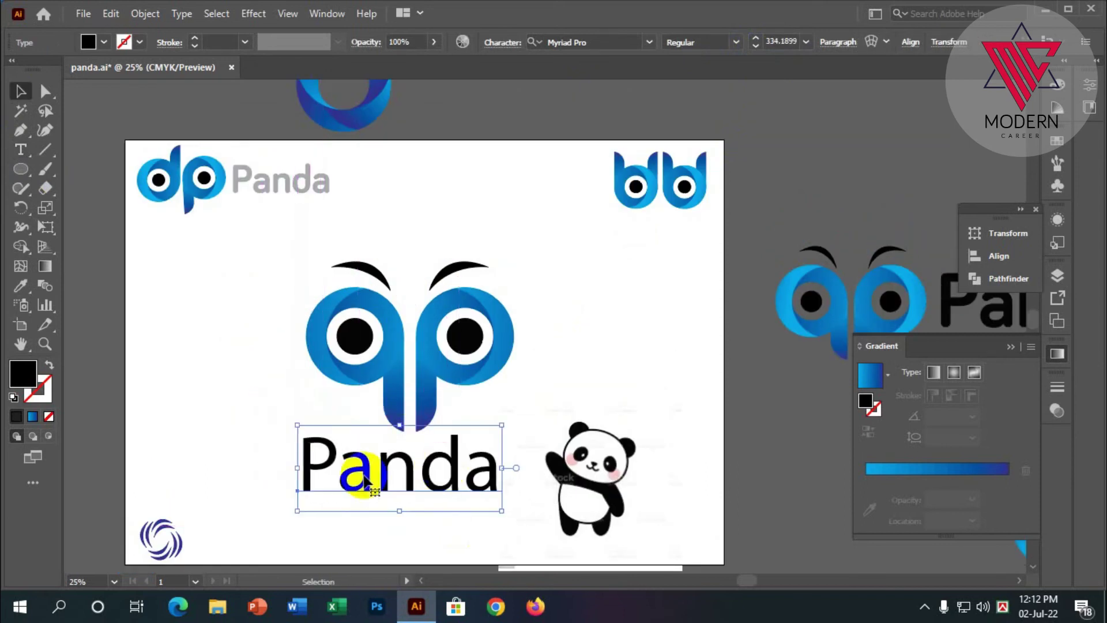
pyautogui.scroll(-1, 404, 265)
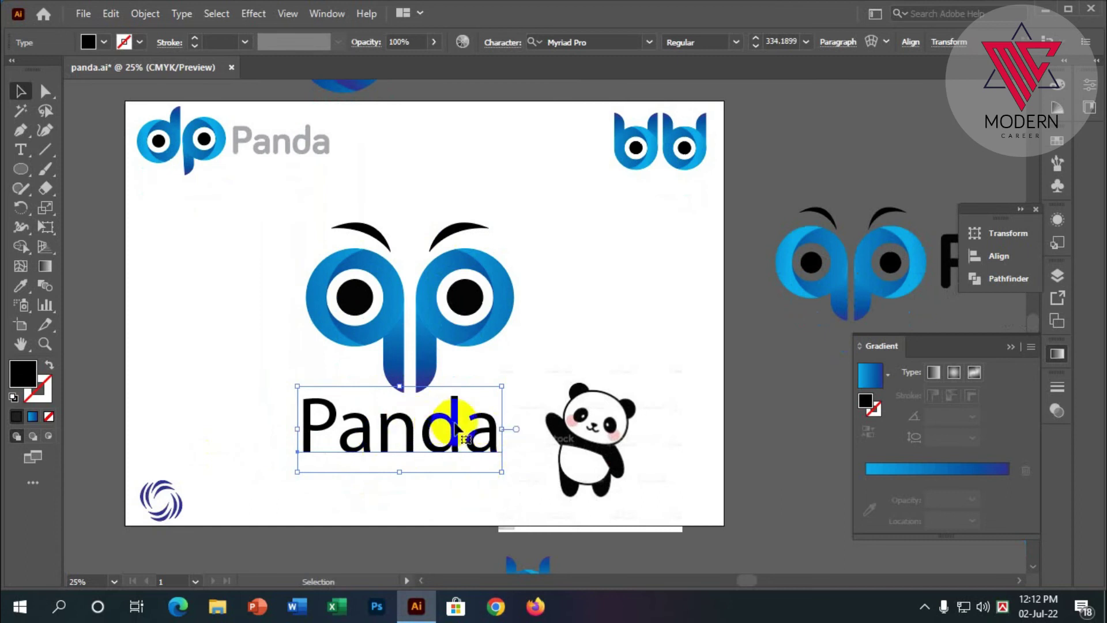
pyautogui.moveTo(446, 420); pyautogui.dragTo(680, 294)
pyautogui.click(474, 383)
pyautogui.moveTo(468, 295); pyautogui.dragTo(369, 303)
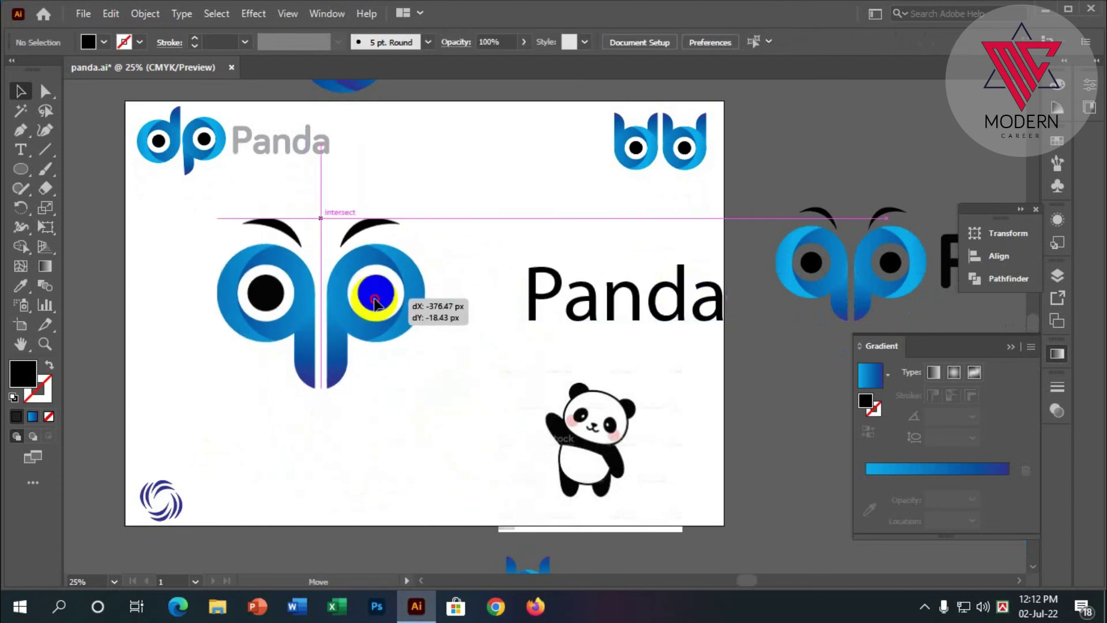
pyautogui.click(539, 333)
pyautogui.moveTo(539, 337); pyautogui.dragTo(450, 350)
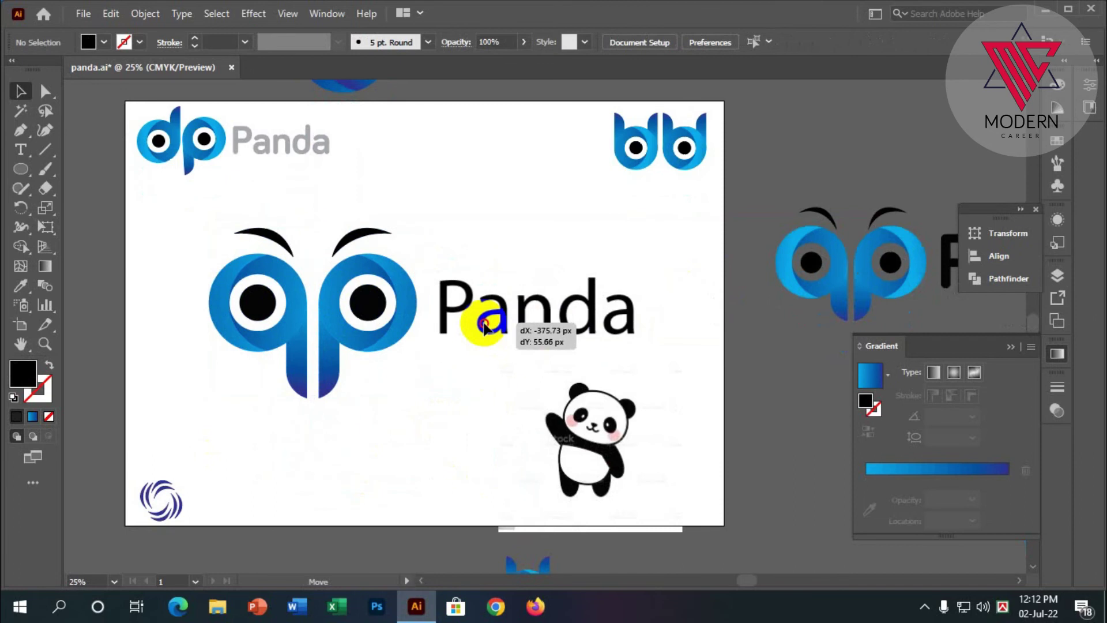
pyautogui.scroll(1, 471, 421)
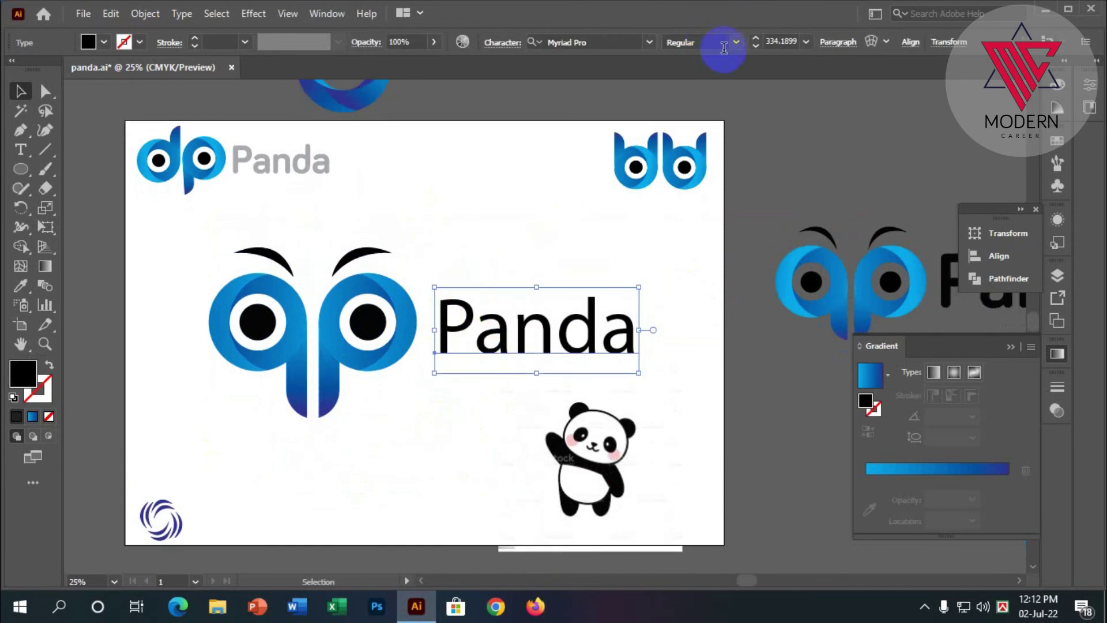
# Step: Set the Panda text's font to Bariol Bold
pyautogui.click(648, 42)
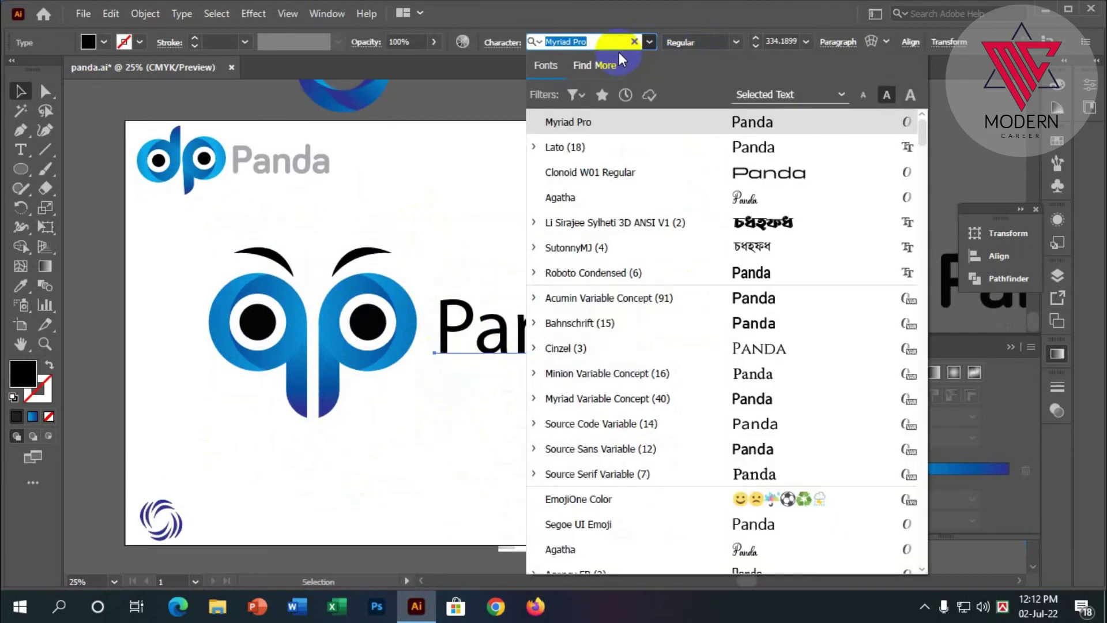
pyautogui.write('ba')
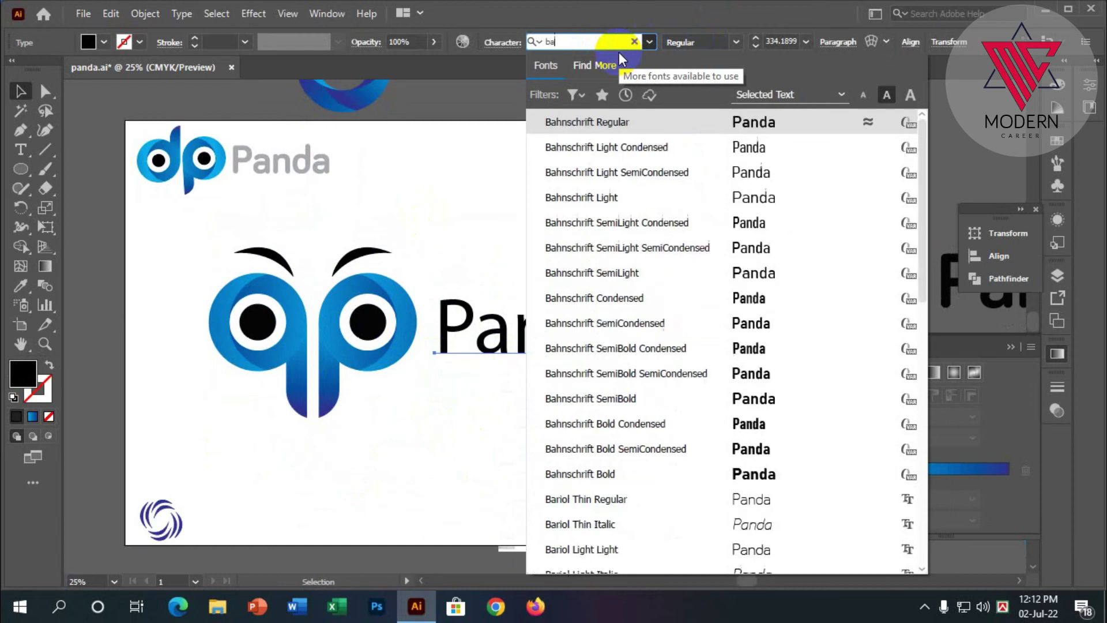
pyautogui.write('ri')
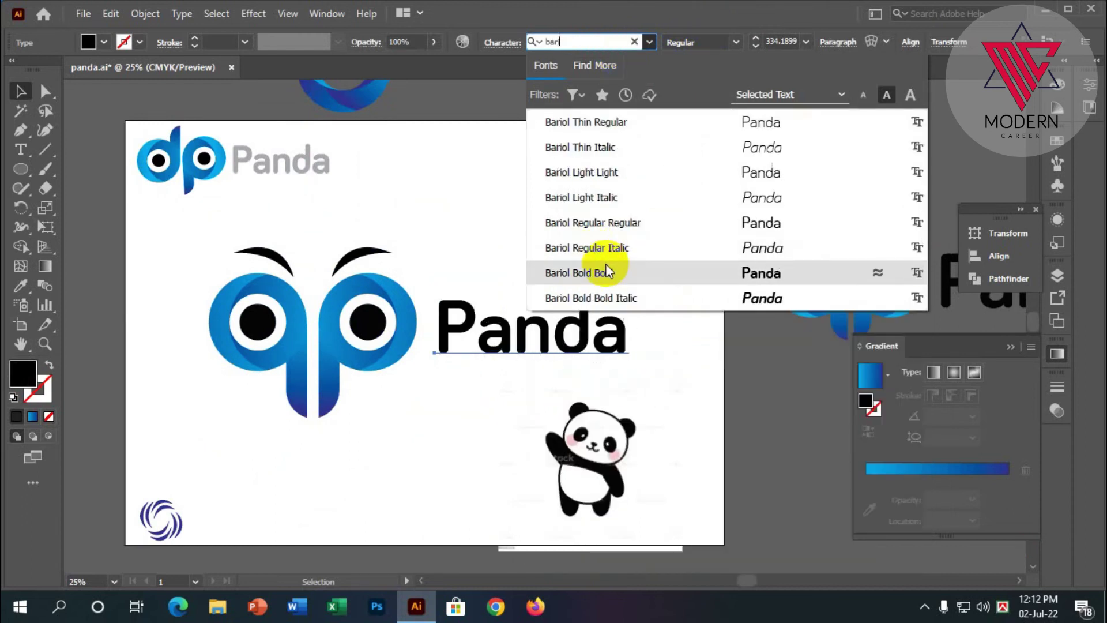
pyautogui.click(603, 264)
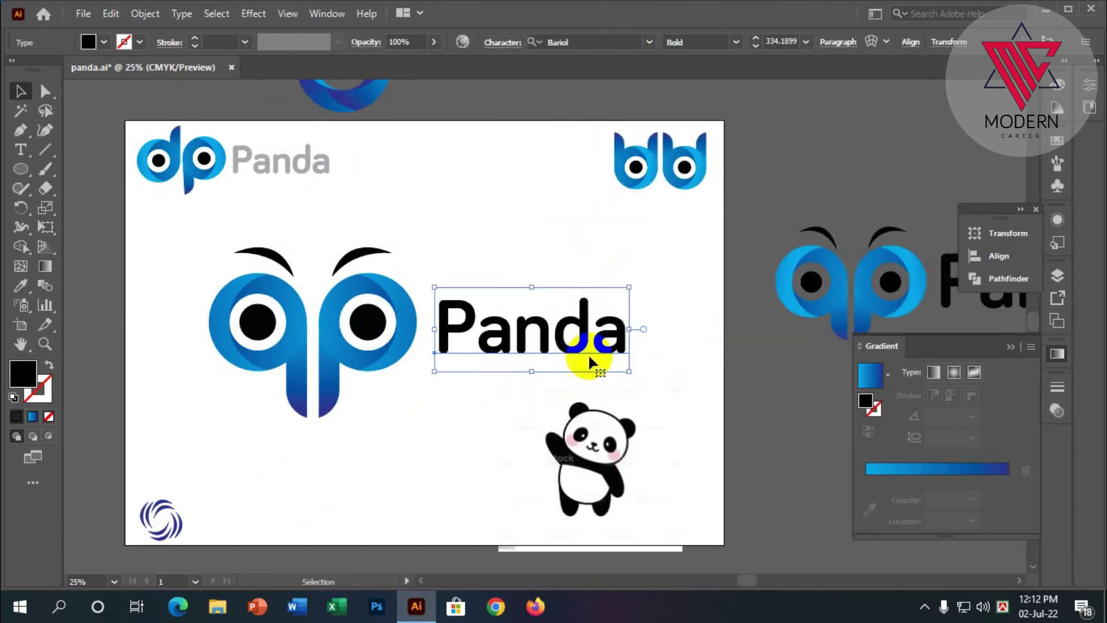
# Step: Shrink the qp mark and move the Panda text snugly beside it
pyautogui.moveTo(370, 379); pyautogui.dragTo(362, 364)
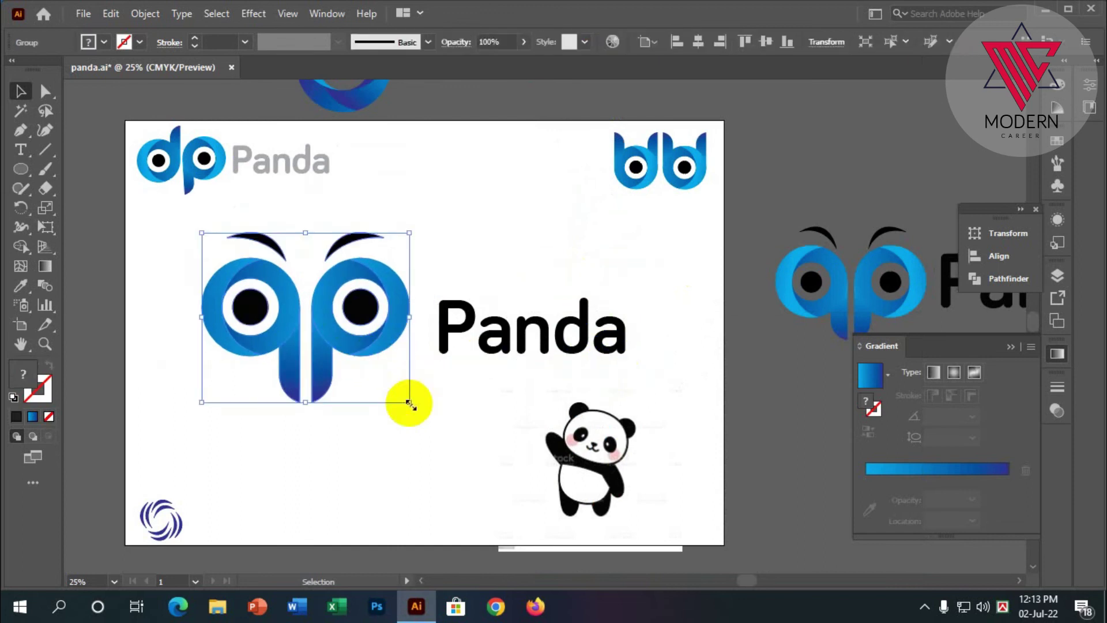
pyautogui.moveTo(409, 403); pyautogui.dragTo(328, 335)
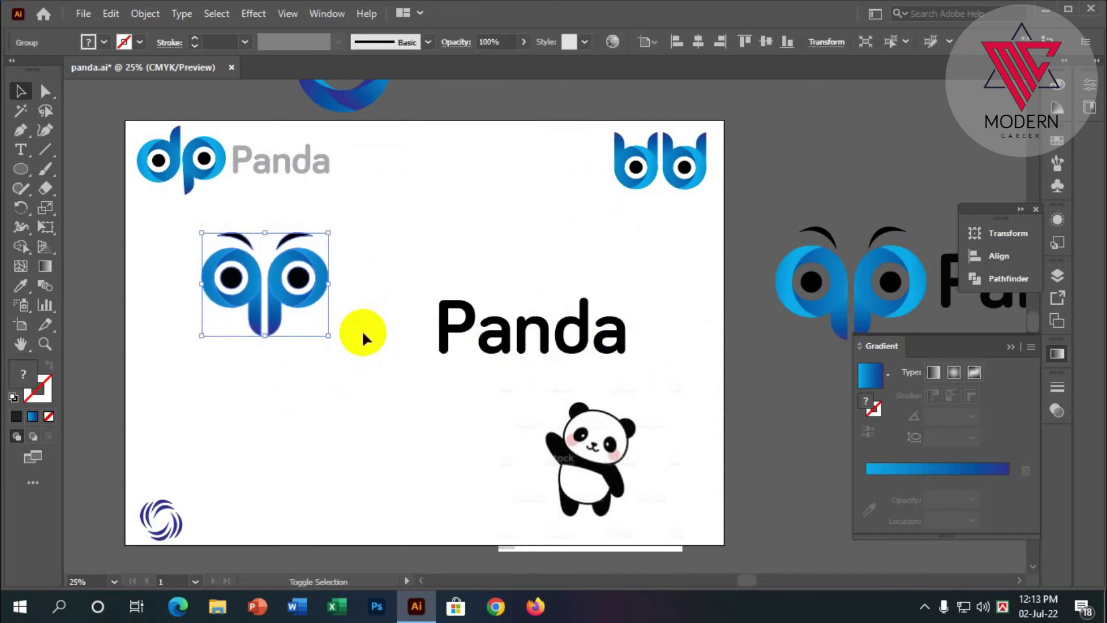
pyautogui.moveTo(294, 299); pyautogui.dragTo(324, 337)
pyautogui.click(373, 373)
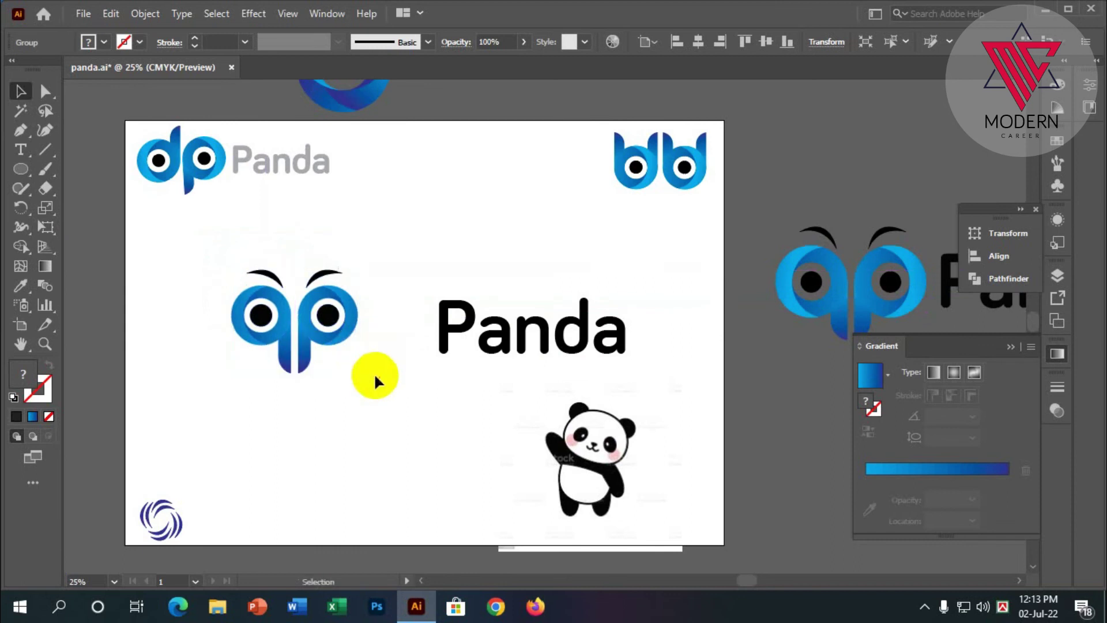
pyautogui.moveTo(465, 350); pyautogui.dragTo(435, 321)
pyautogui.click(437, 411)
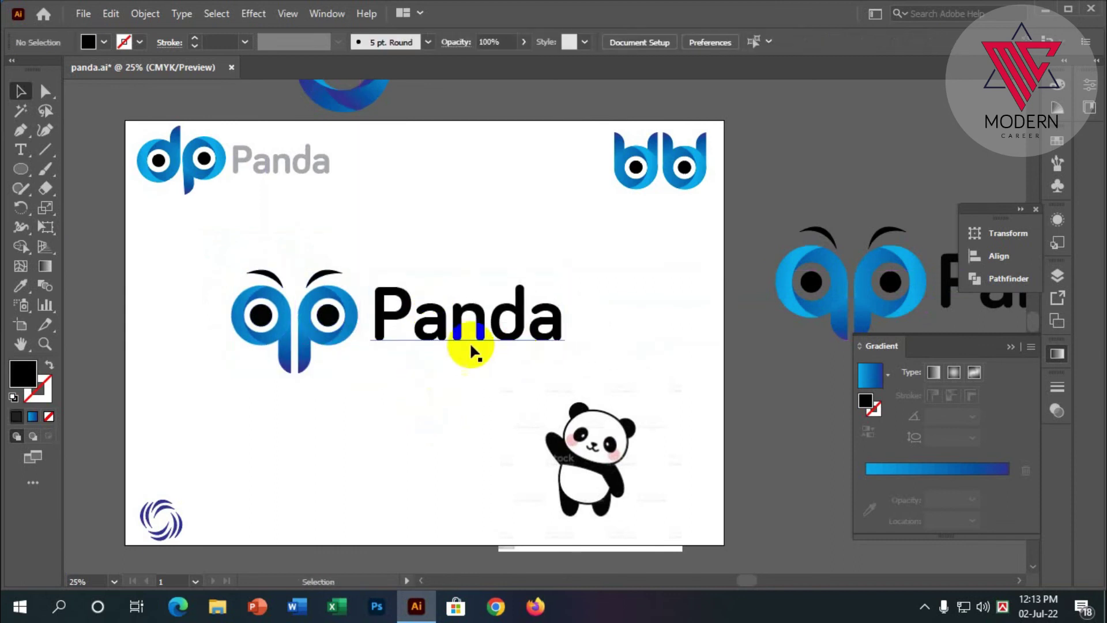
pyautogui.click(470, 327)
pyautogui.scroll(1, 399, 319)
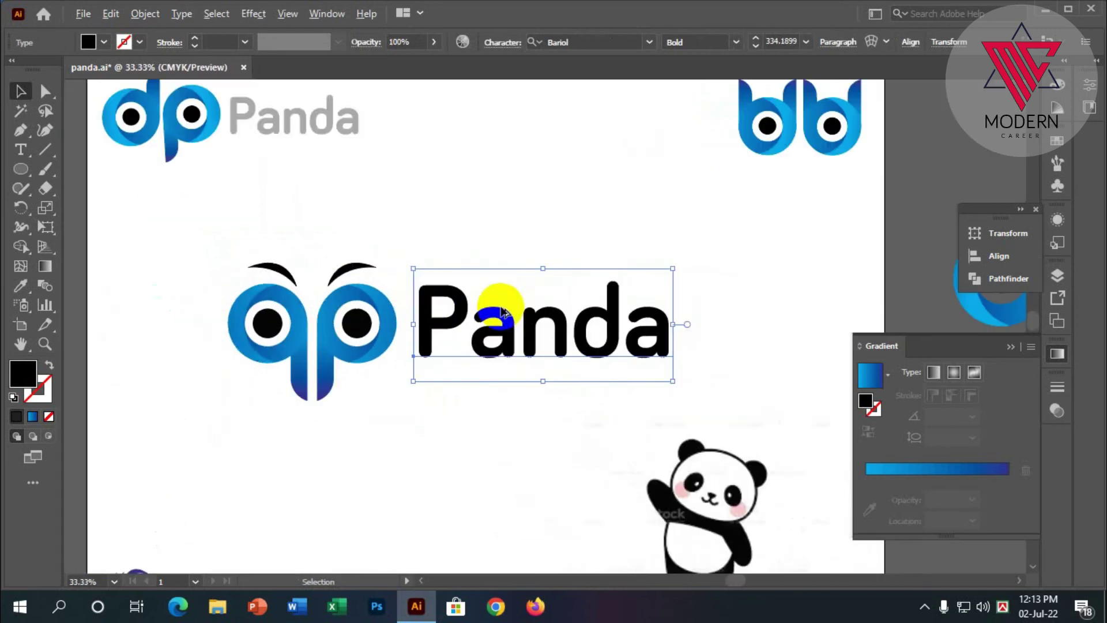
# Step: Convert the Panda text to outlines and shift the wordmark slightly left
pyautogui.rightClick(495, 323)
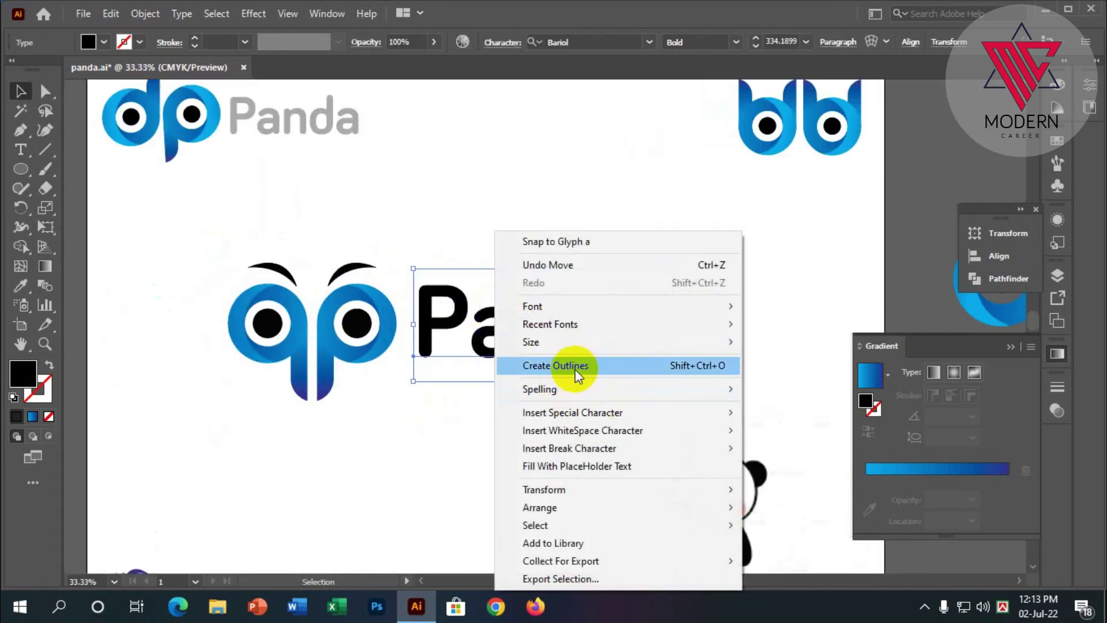
pyautogui.click(573, 366)
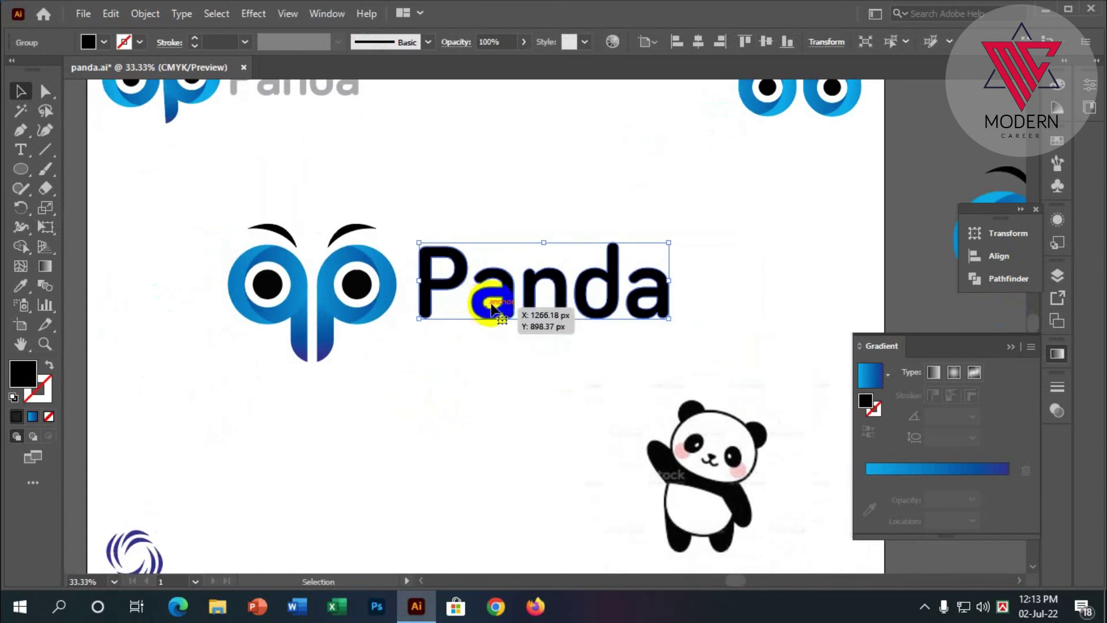
pyautogui.scroll(-1, 485, 317)
pyautogui.moveTo(506, 305)
pyautogui.mouseDown()
pyautogui.moveTo(494, 308)
pyautogui.moveTo(507, 309)
pyautogui.mouseUp()
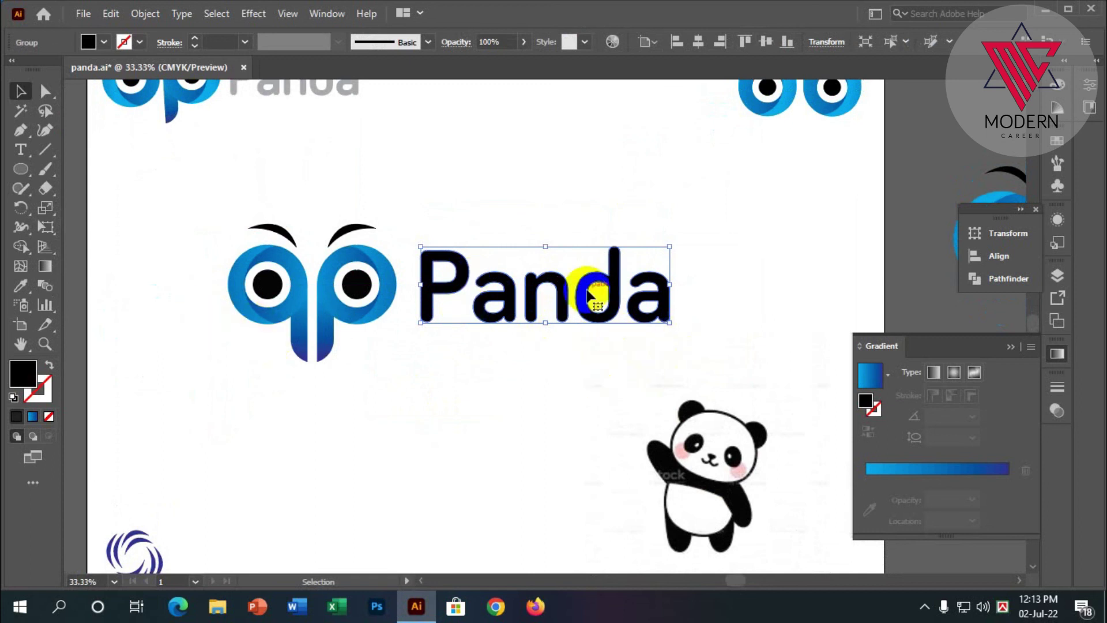
# Step: Fill the outlined Panda wordmark with a light grey swatch, paler than 40% grey
pyautogui.click(106, 42)
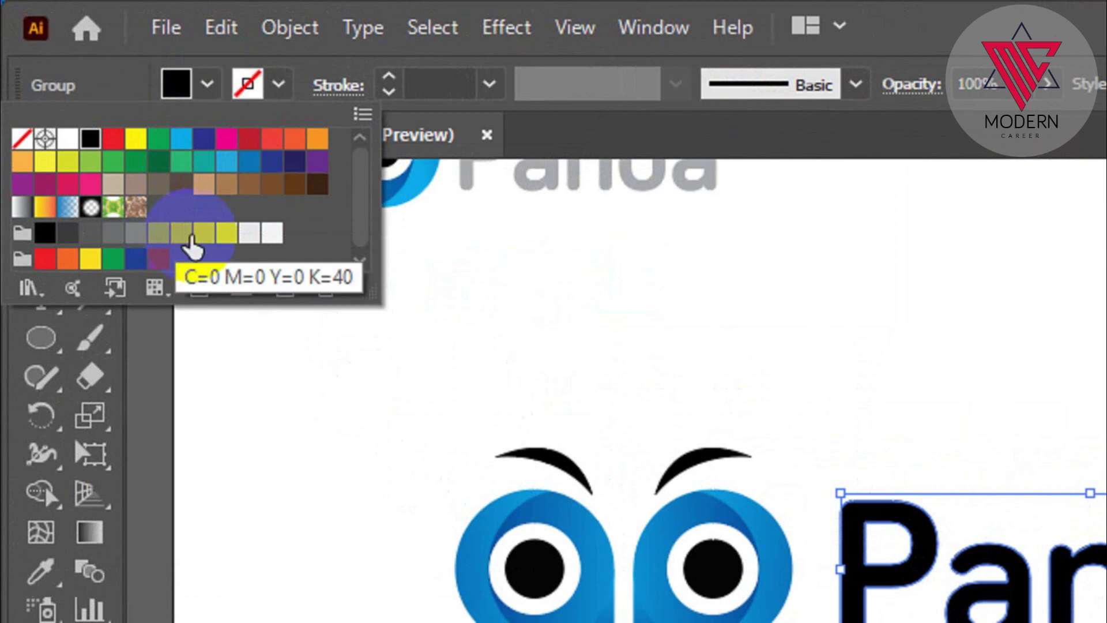
pyautogui.click(92, 118)
pyautogui.click(203, 235)
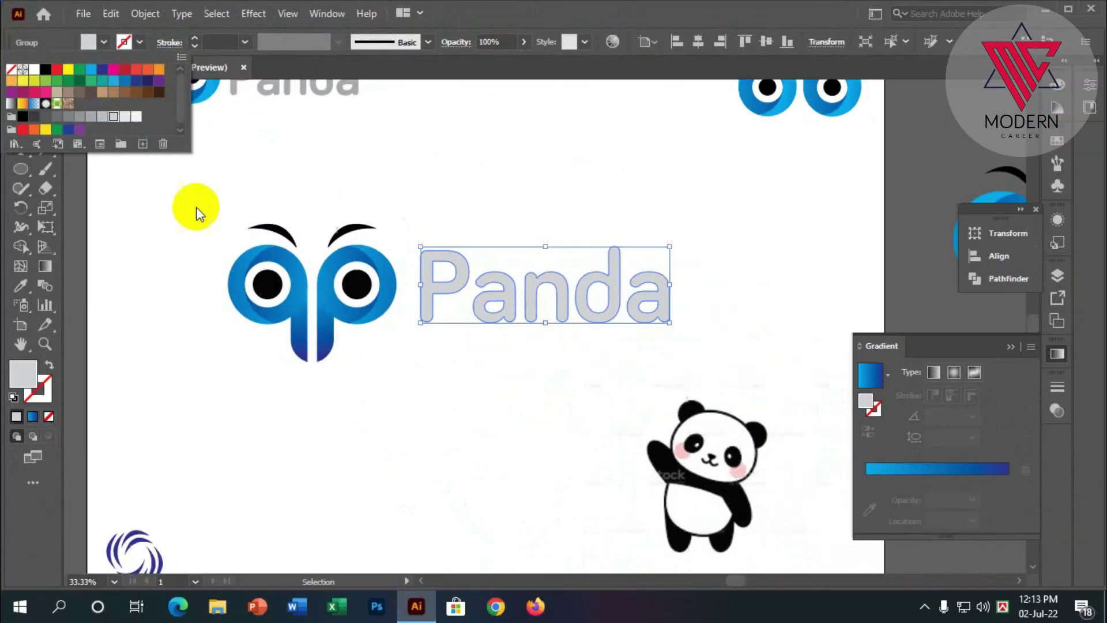
pyautogui.click(224, 188)
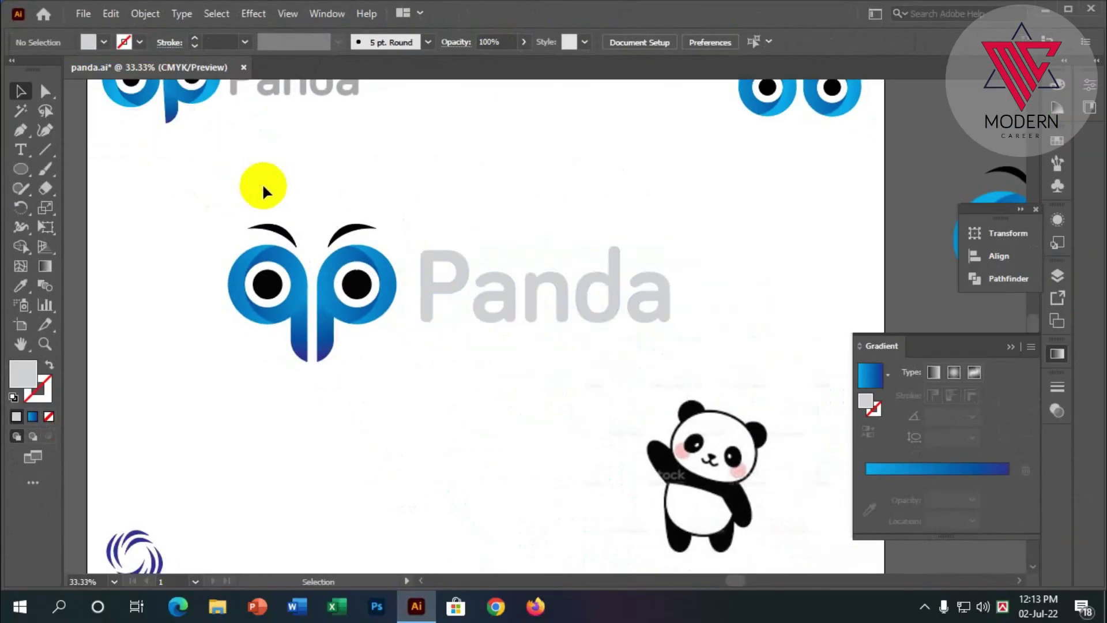
# Step: Marquee-select the whole qp Panda logo and check its anchor points
pyautogui.moveTo(730, 357); pyautogui.dragTo(714, 358)
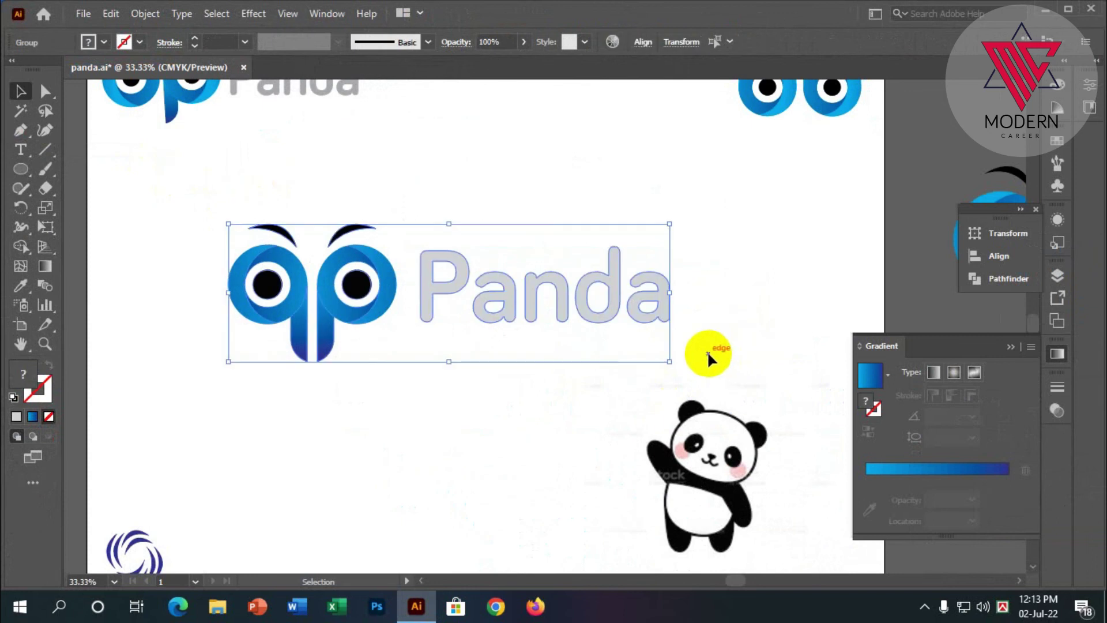
pyautogui.press('a')
pyautogui.press('v')
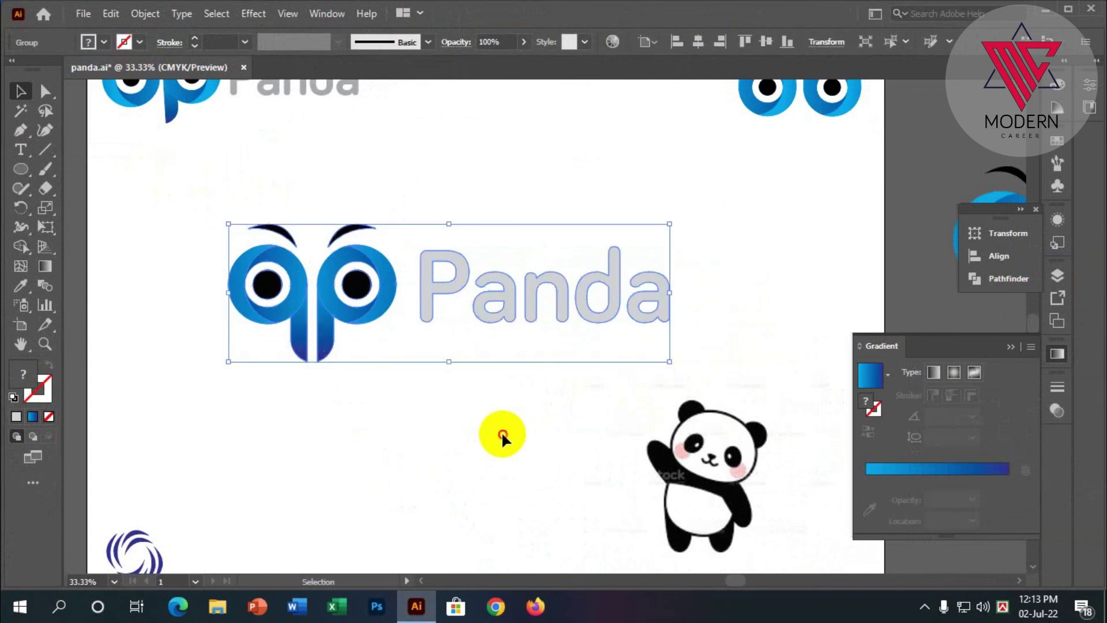
pyautogui.click(500, 430)
pyautogui.scroll(-1, 499, 435)
pyautogui.scroll(3, 490, 374)
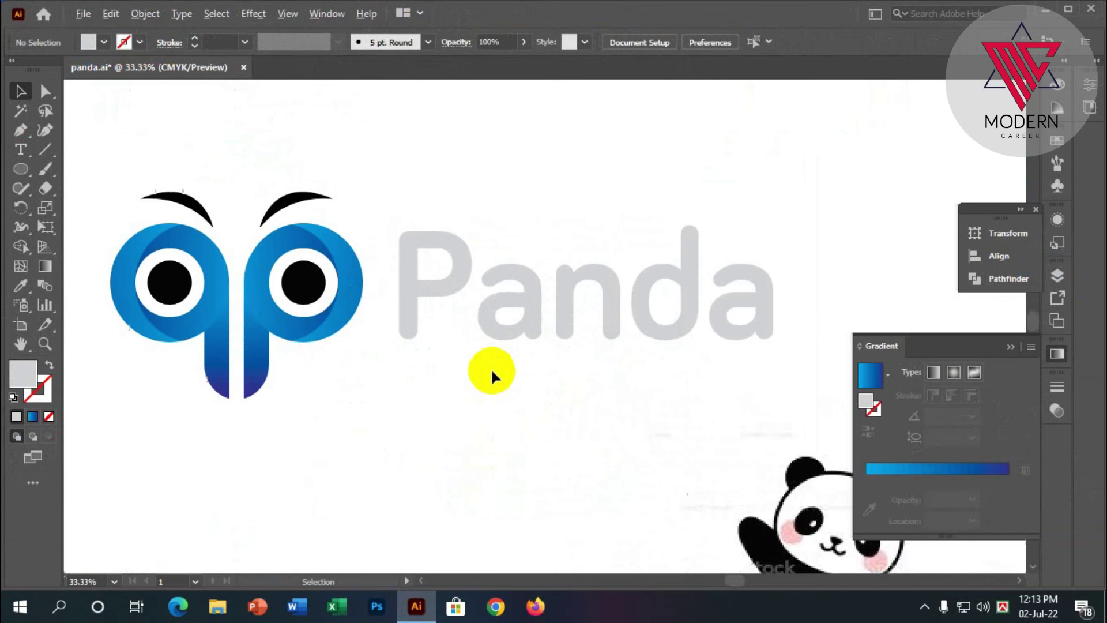
pyautogui.scroll(1, 577, 392)
pyautogui.scroll(-1, 538, 381)
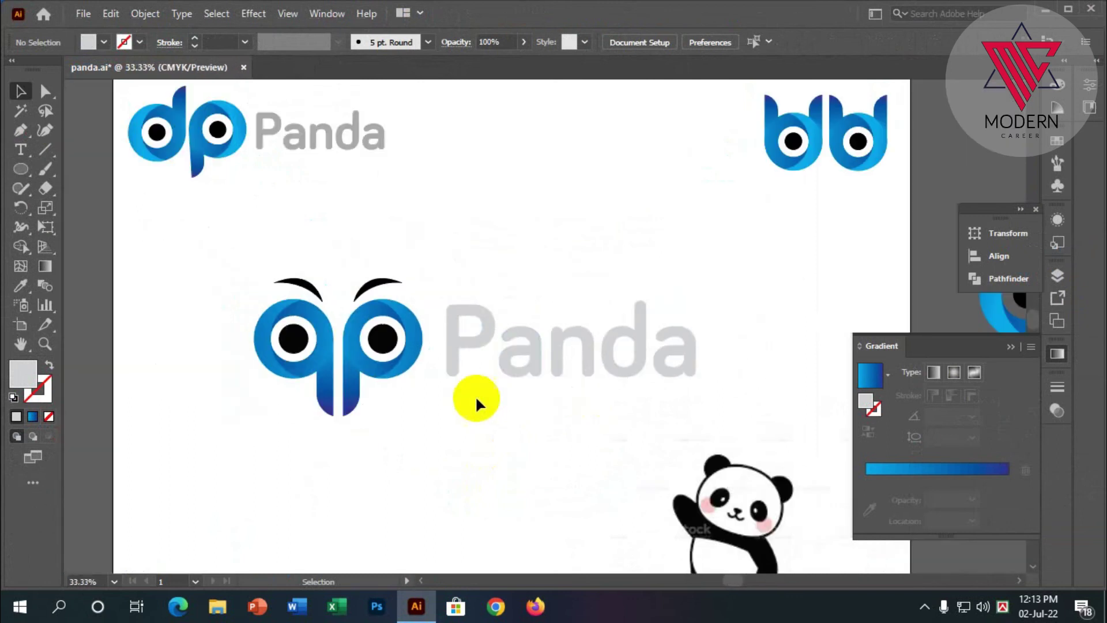
# Step: Move the qp Panda logo slightly to the right on the artboard
pyautogui.click(568, 349)
pyautogui.click(570, 490)
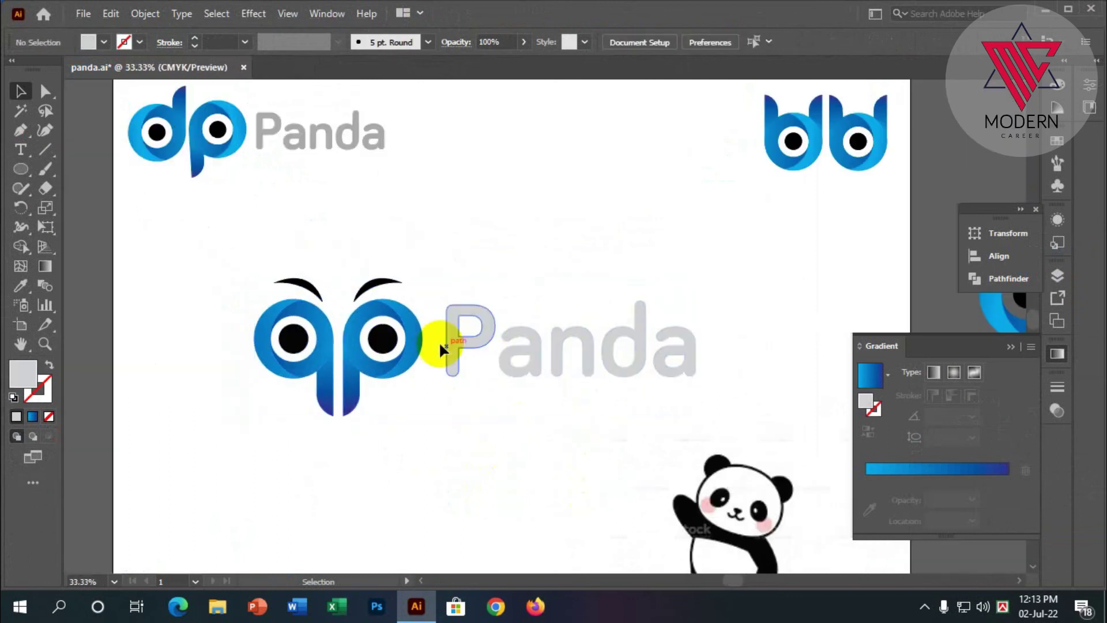
pyautogui.moveTo(440, 347); pyautogui.dragTo(492, 329)
pyautogui.click(469, 433)
pyautogui.scroll(-1, 444, 396)
pyautogui.scroll(-1, 375, 375)
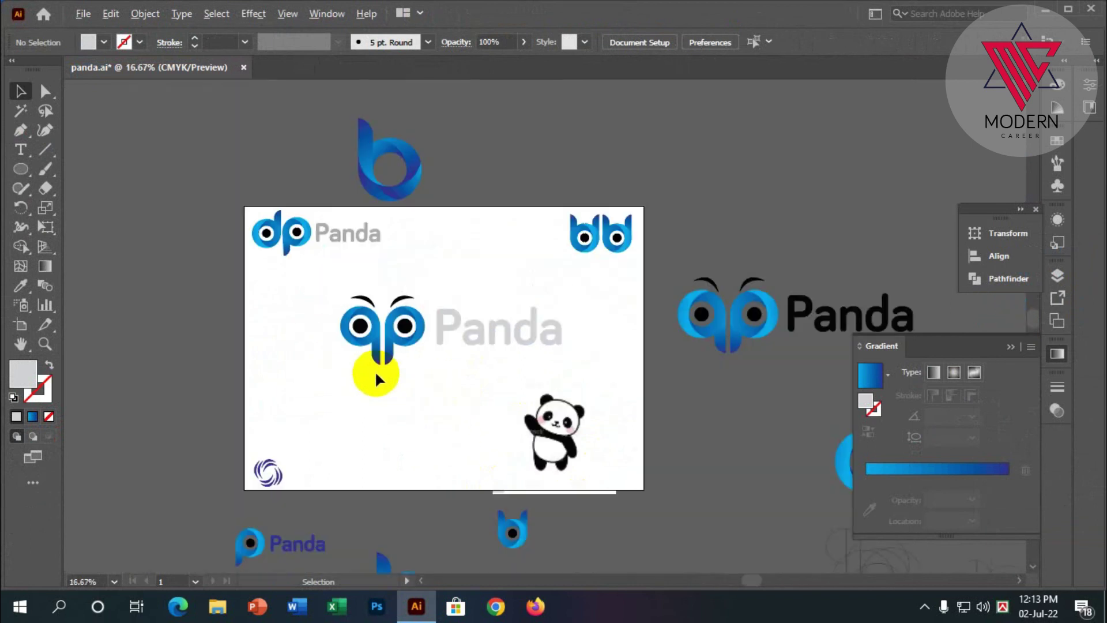
pyautogui.scroll(1, 445, 325)
pyautogui.scroll(-2, 520, 304)
# Step: Nudge the qp Panda logo down slightly and review the final layout
pyautogui.moveTo(487, 248); pyautogui.dragTo(486, 259)
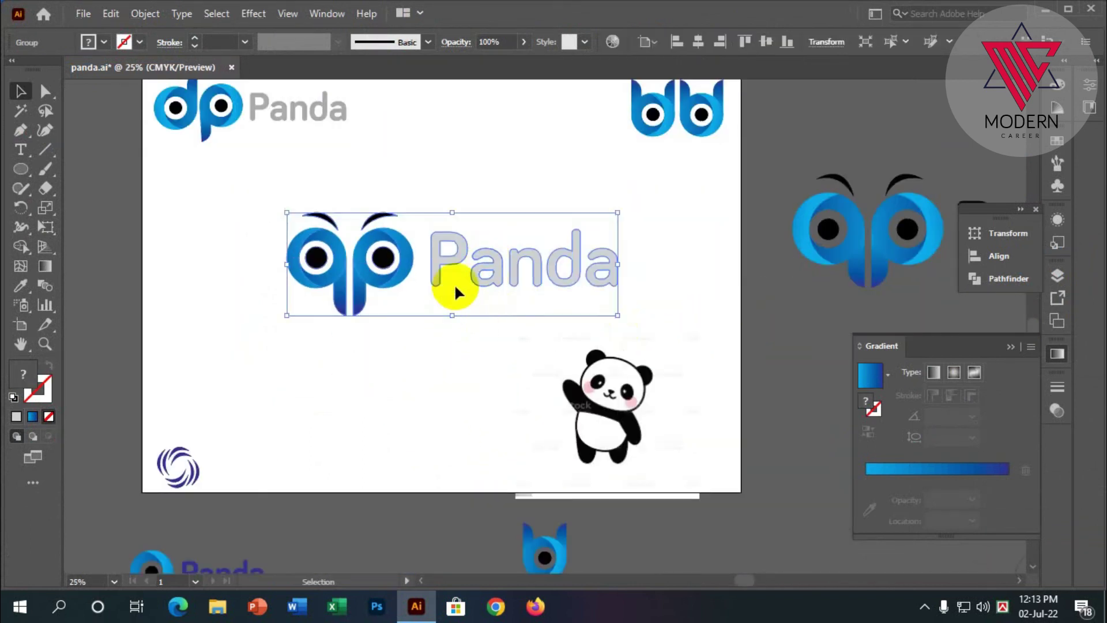
pyautogui.click(458, 359)
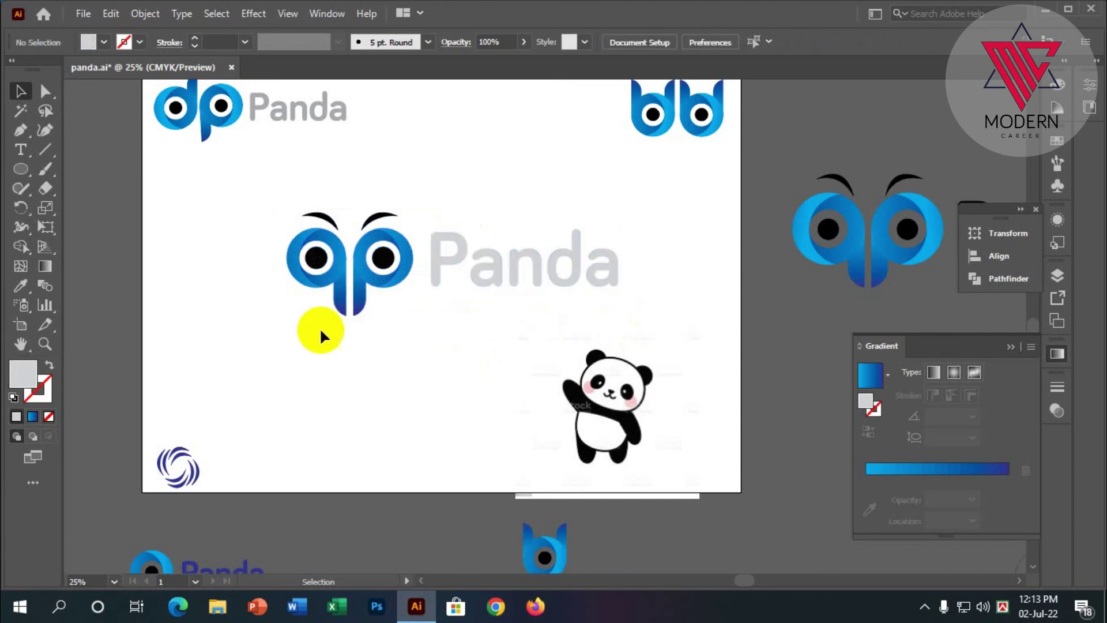
pyautogui.scroll(2, 340, 294)
pyautogui.scroll(-1, 358, 272)
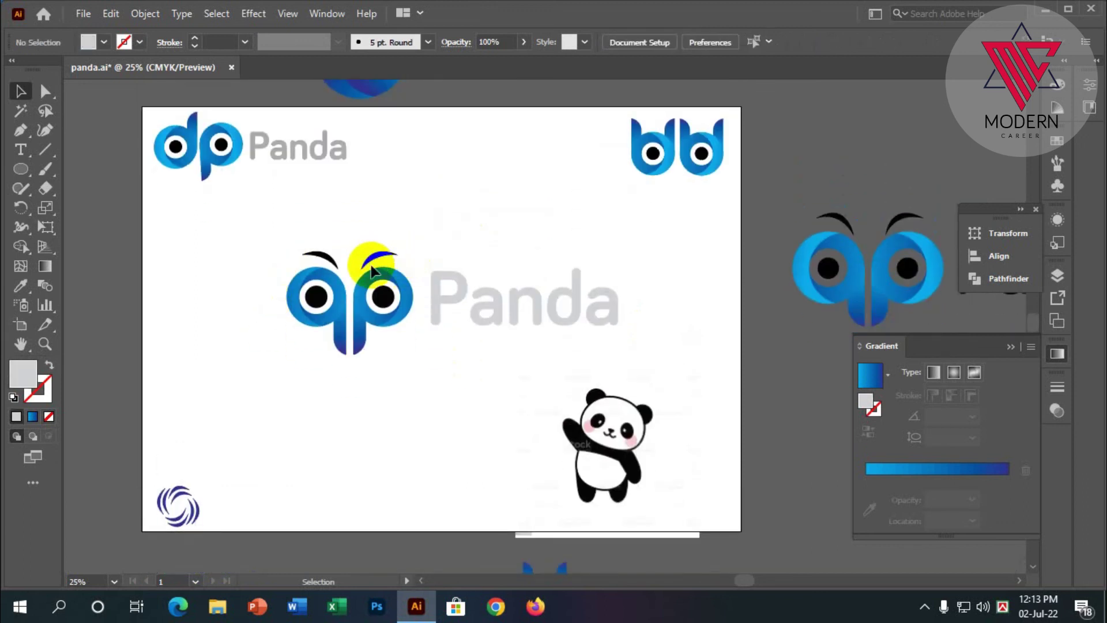
pyautogui.scroll(-1, 402, 294)
pyautogui.scroll(1, 417, 271)
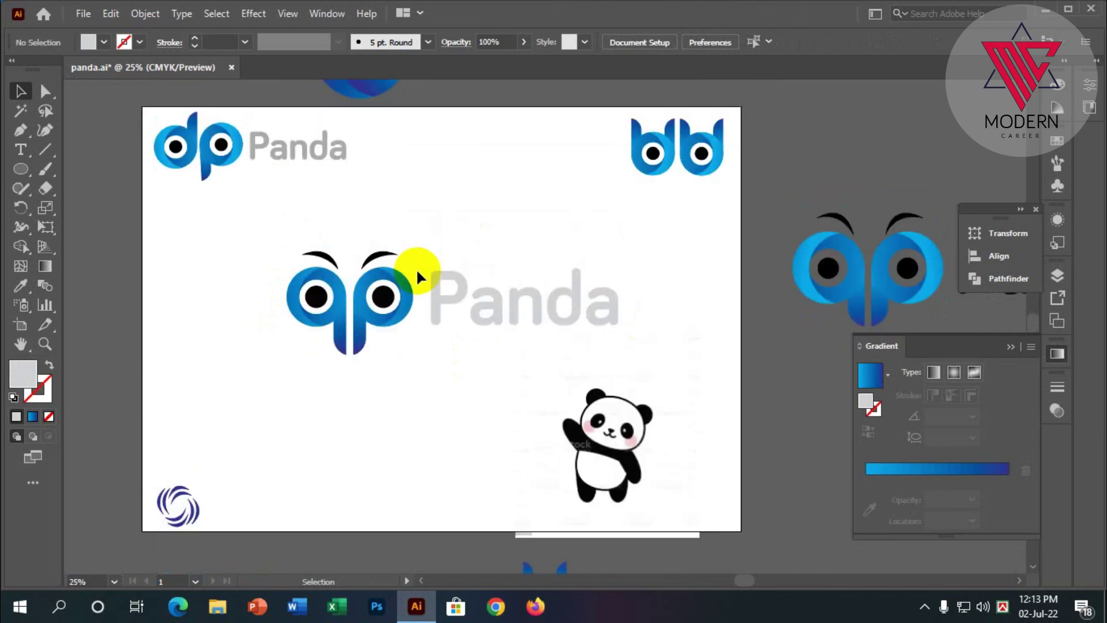
pyautogui.scroll(-1, 416, 269)
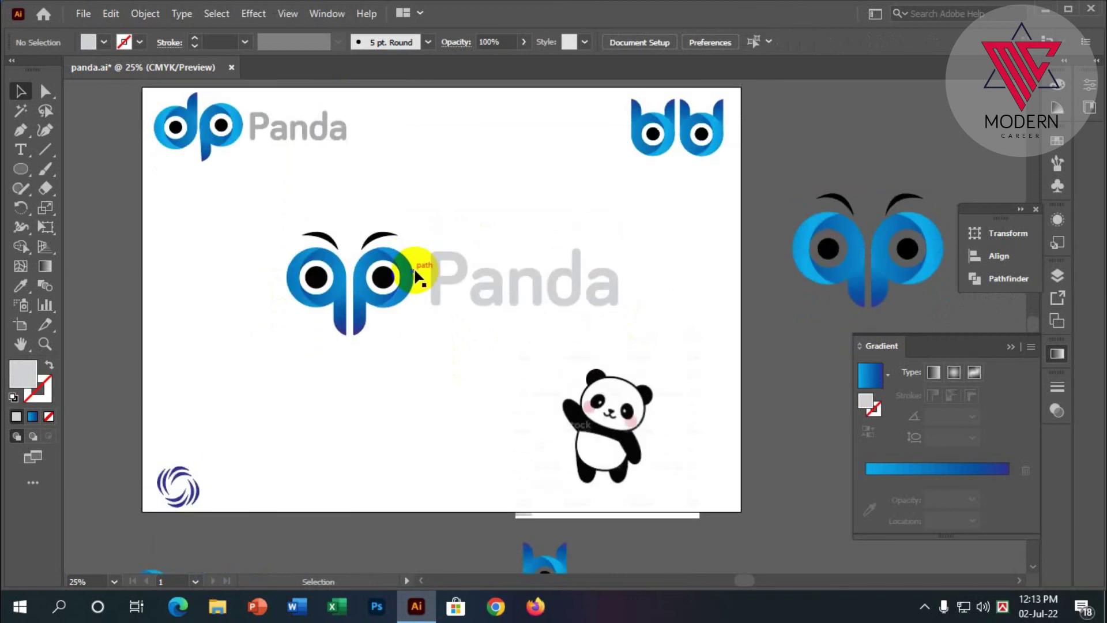
pyautogui.scroll(-3, 552, 303)
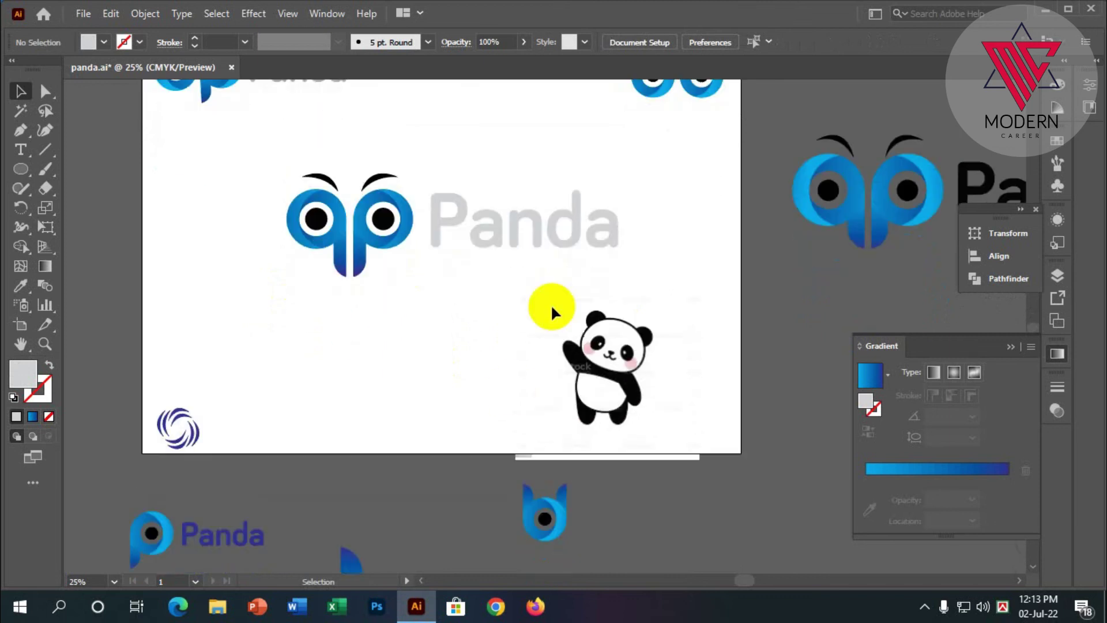
pyautogui.scroll(2, 373, 371)
pyautogui.scroll(1, 372, 371)
pyautogui.scroll(1, 369, 371)
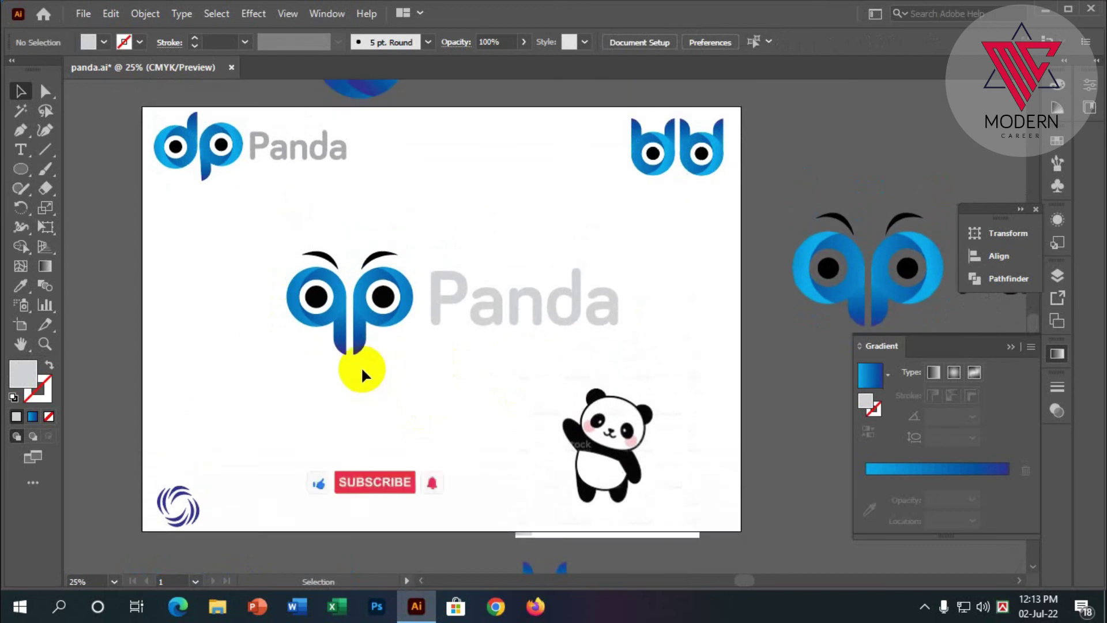